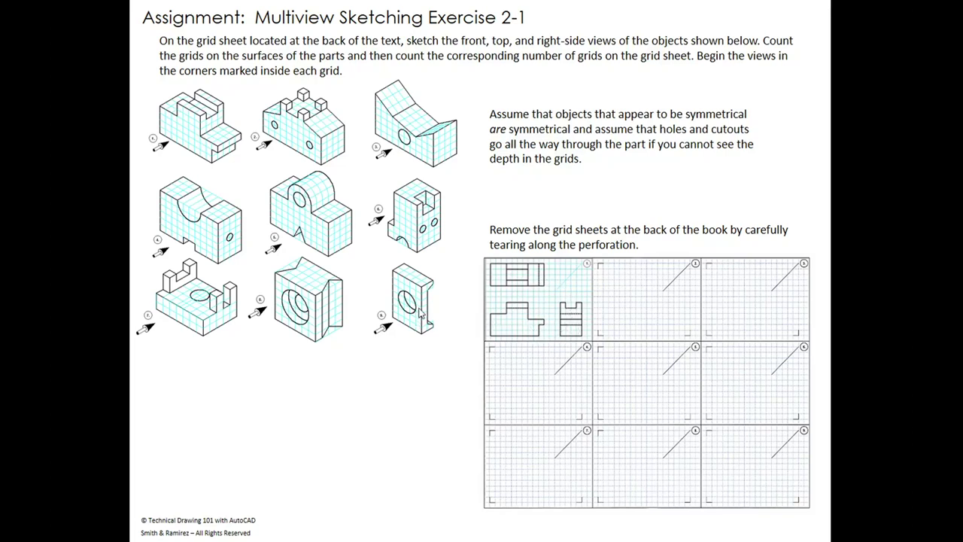
- Advance the slideshow to the full-page slide of nine numbered grid sheets
left_click(517, 319)
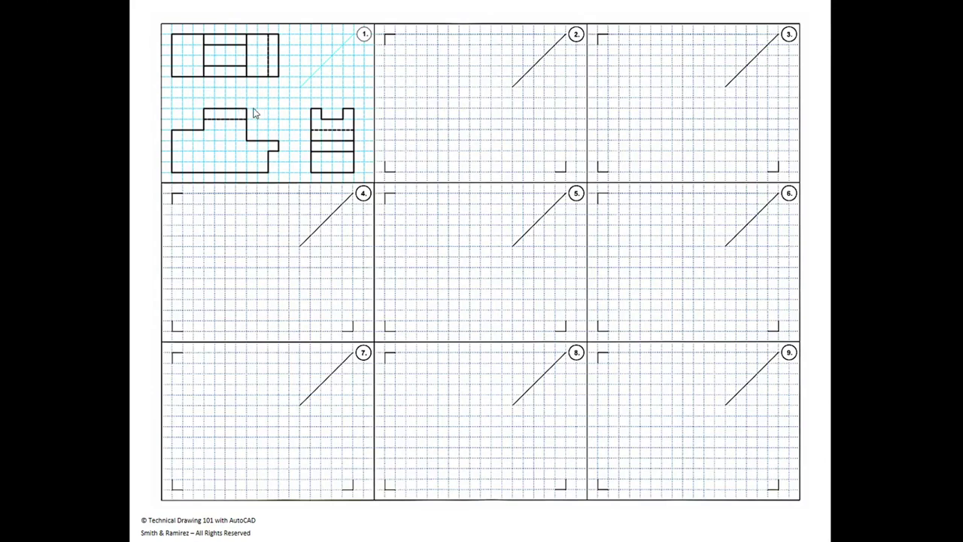
- Switch the slideshow pointer to ink and make a short red mark in grid cell 2
right_click(287, 167)
mouse_move(340, 320)
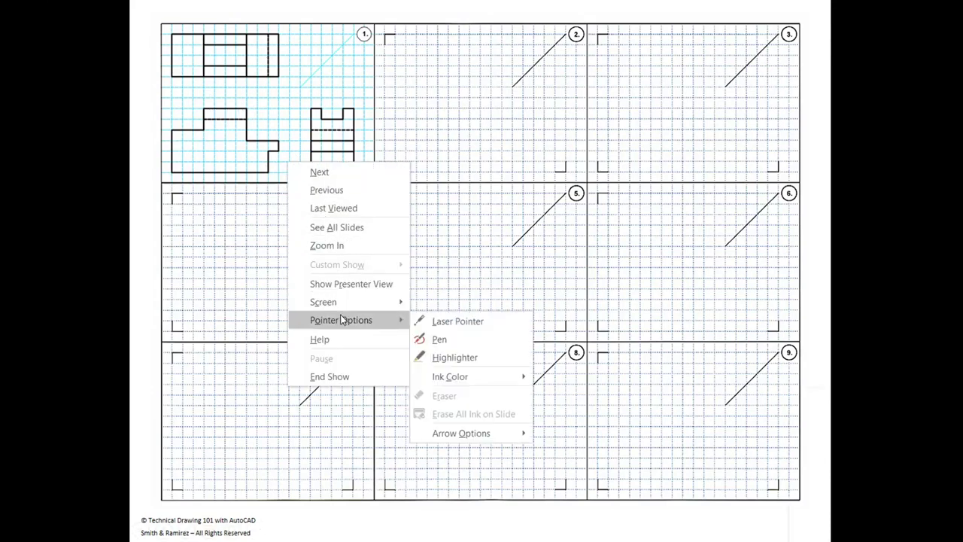
left_click(455, 357)
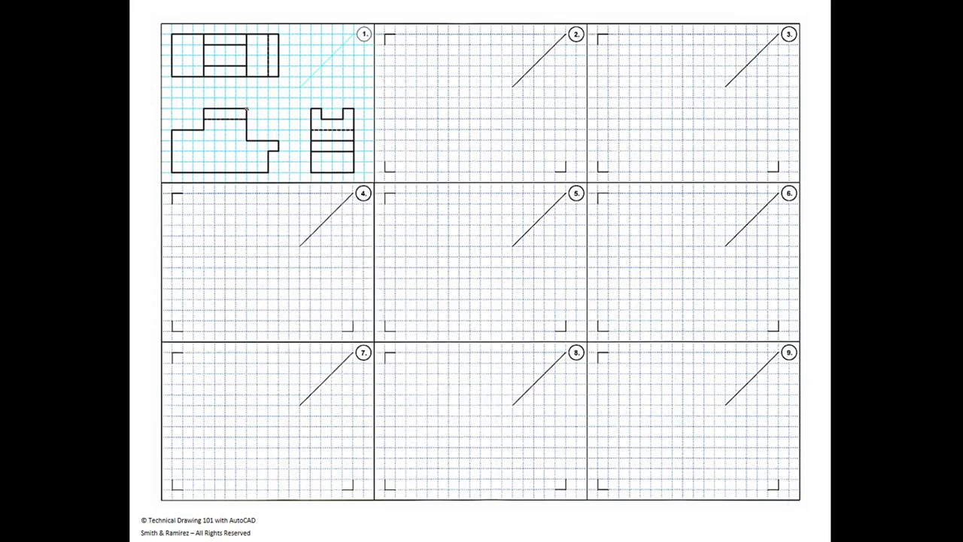
left_click(257, 109)
- Change the slideshow's pointer option from ink to Laser Pointer
right_click(290, 172)
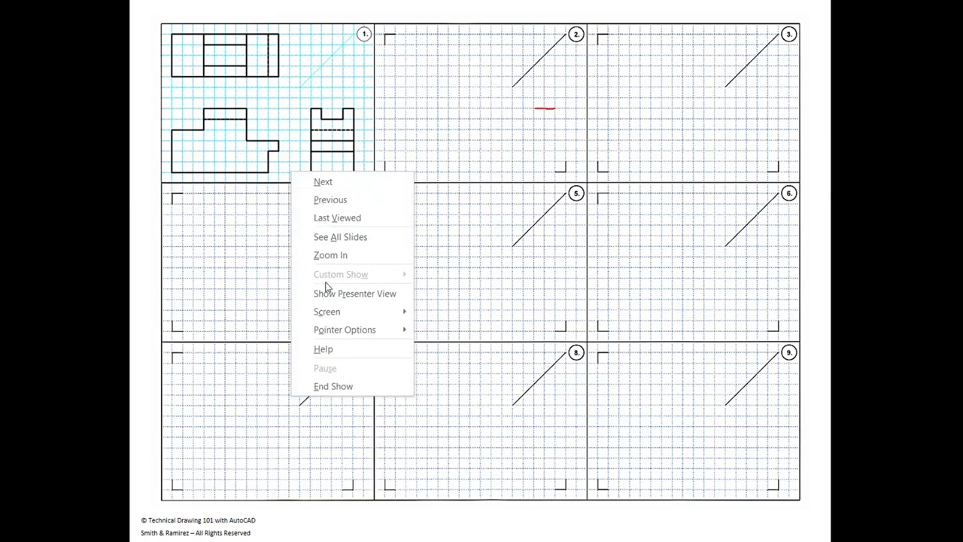
left_click(339, 329)
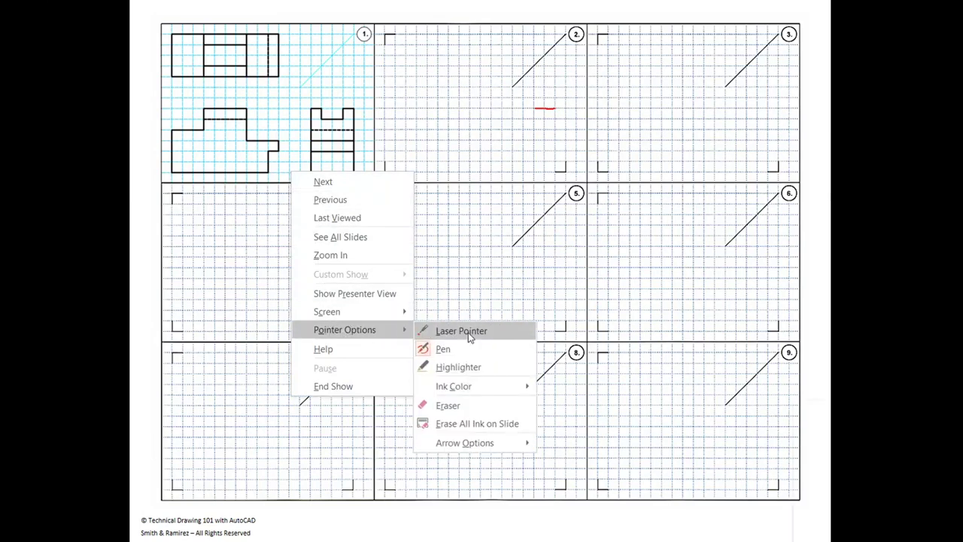
left_click(452, 332)
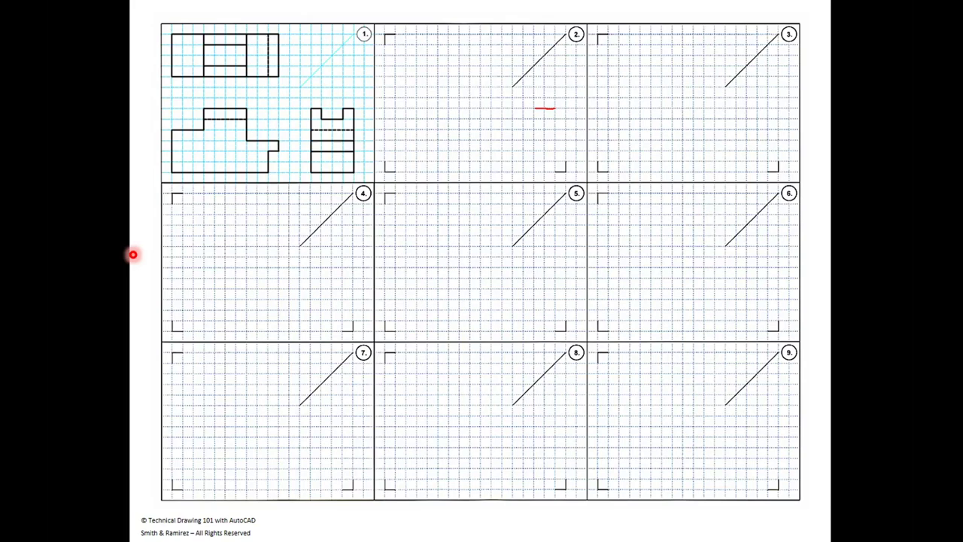
- Bring up Bracket.dwg in AutoCAD and pan away from the miter box to empty space
key("alt+Tab")
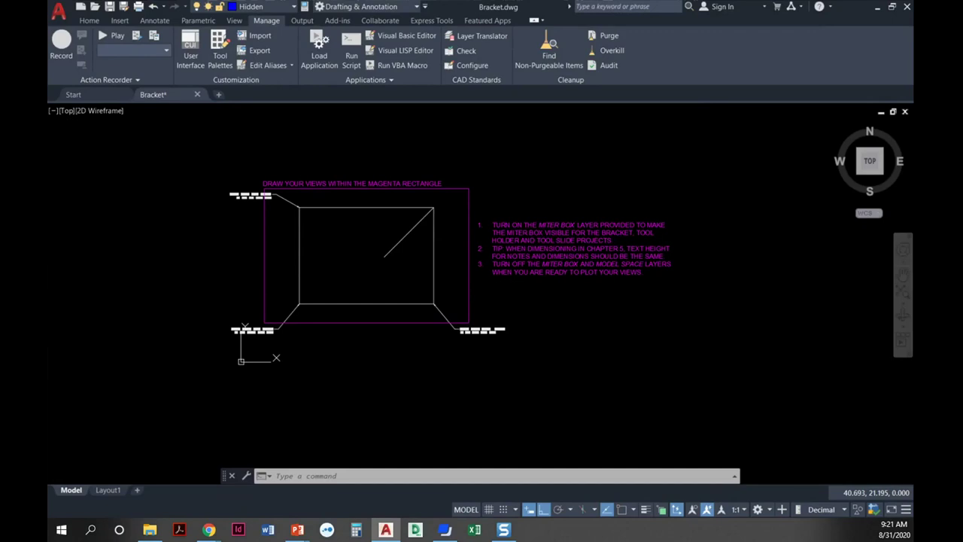
scroll(323, 275, "up", 4)
middle_click_drag(323, 275, 354, 345)
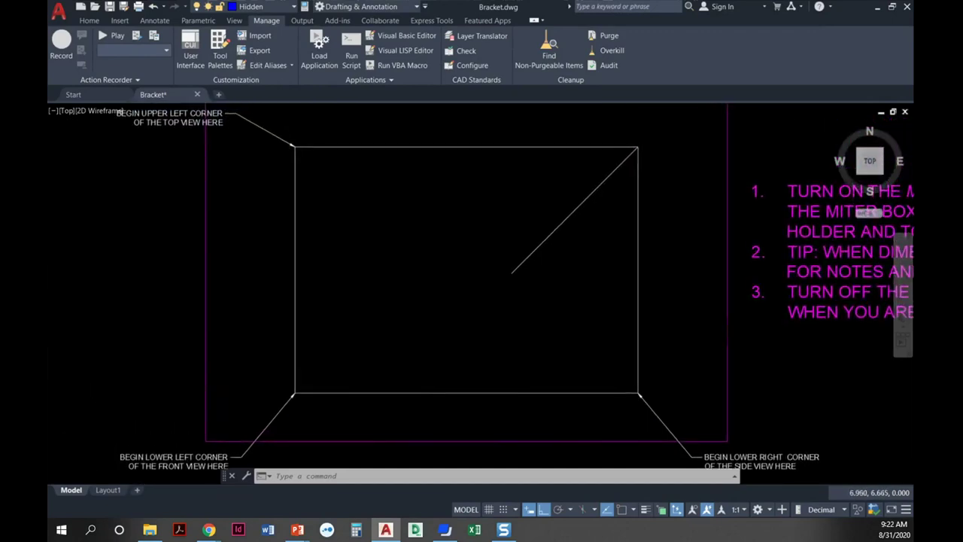
scroll(585, 368, "down", 3)
scroll(574, 306, "up", 4)
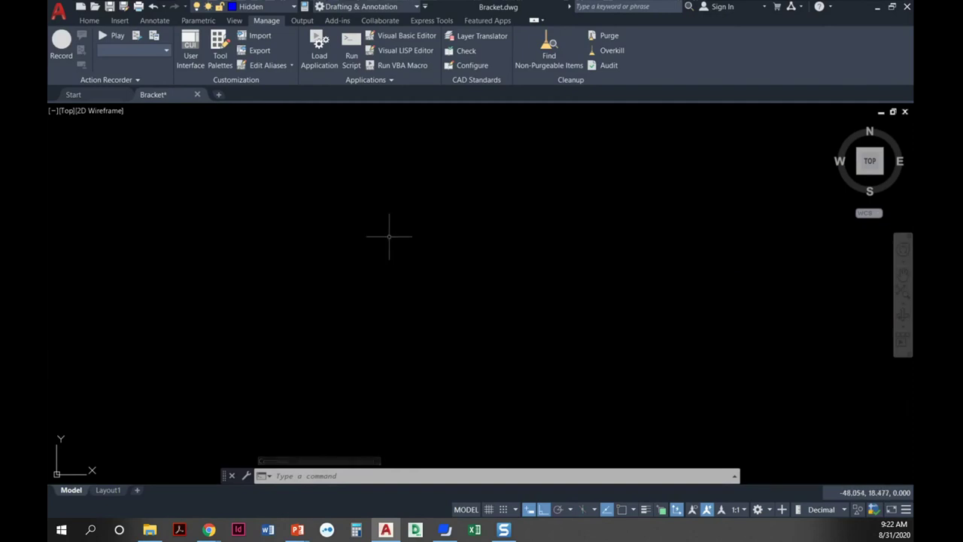
- Make Visible the current layer and draw the first rectangle, a square
left_click(89, 21)
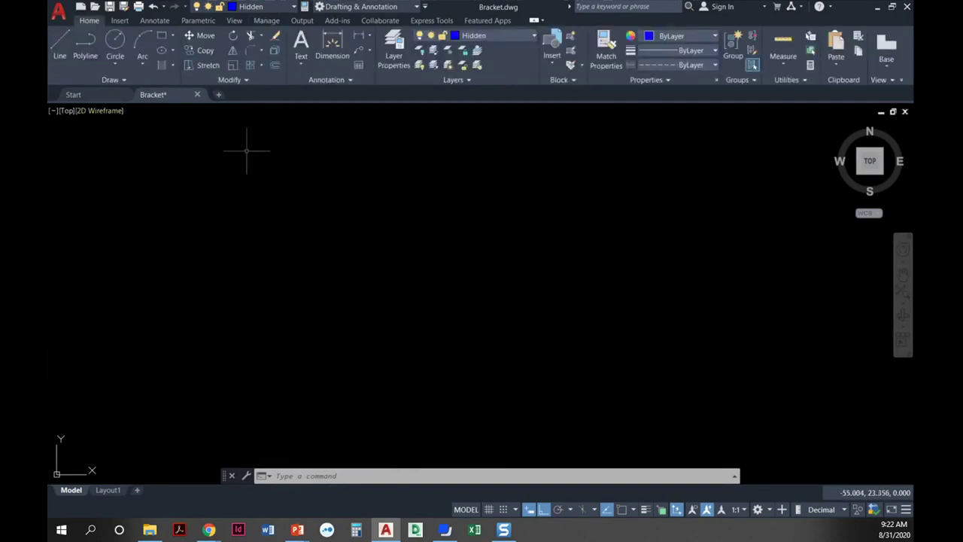
left_click(488, 35)
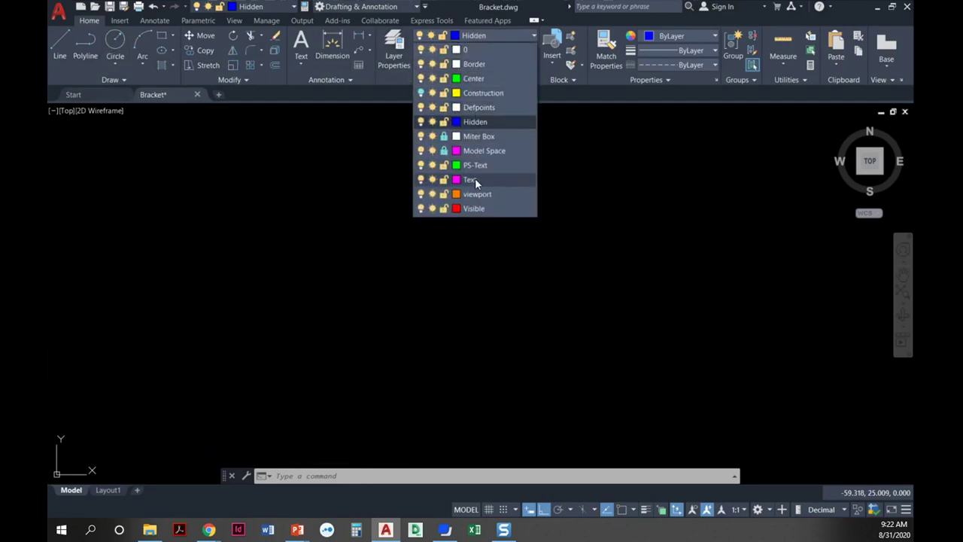
left_click(475, 209)
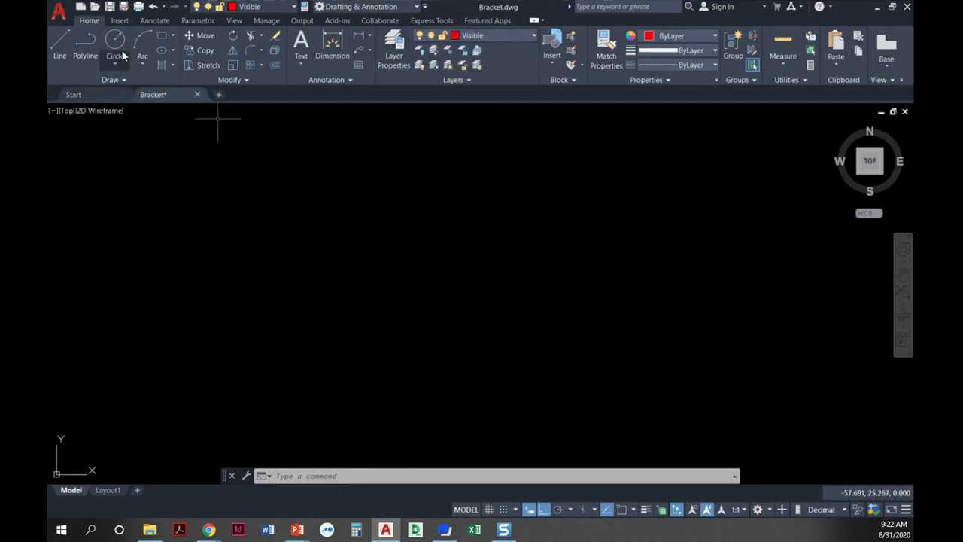
left_click(160, 38)
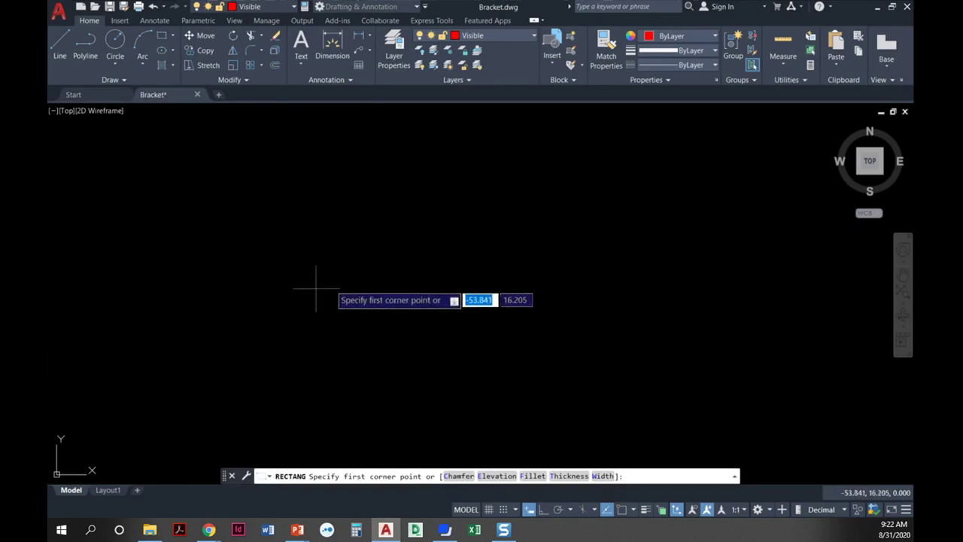
left_click(326, 242)
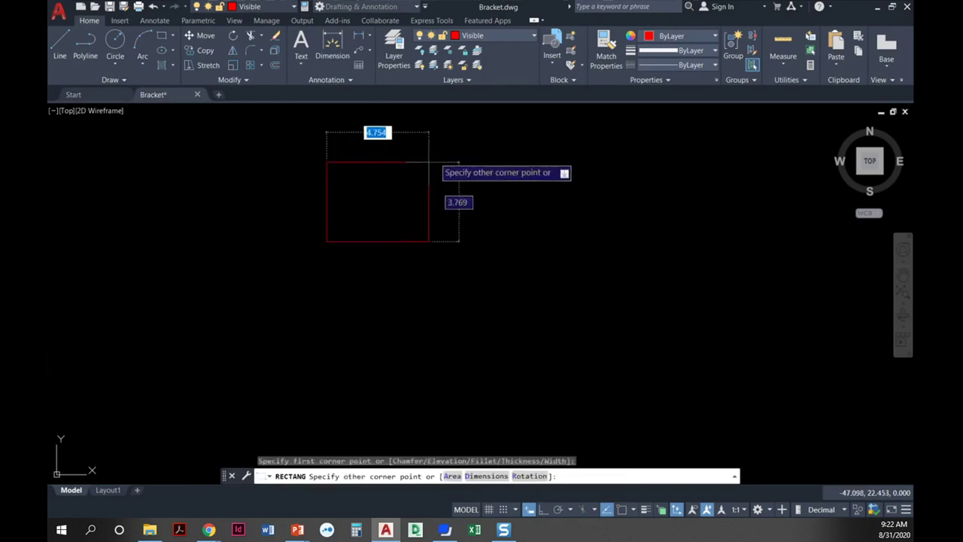
left_click(454, 129)
middle_click_drag(344, 194, 316, 263)
scroll(322, 249, "up", 2)
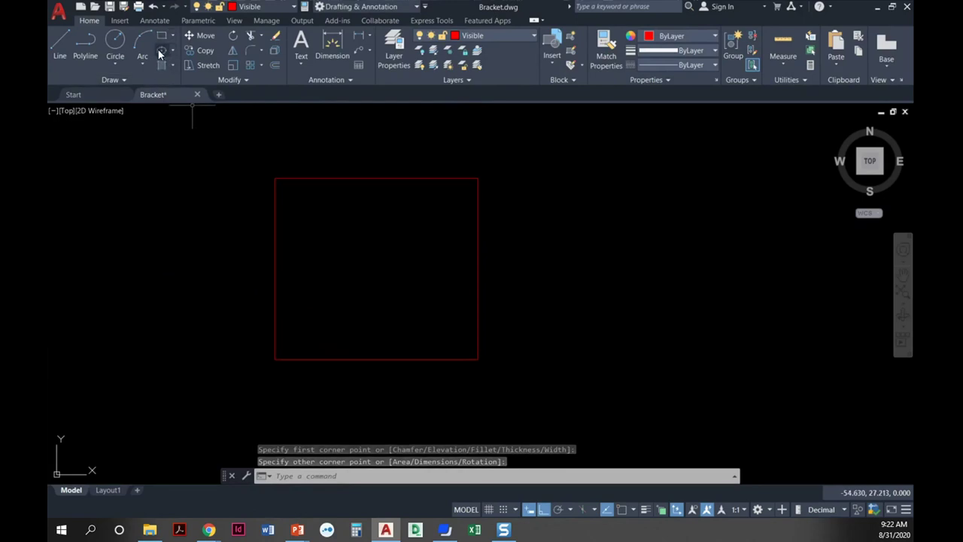
scroll(283, 251, "down", 2)
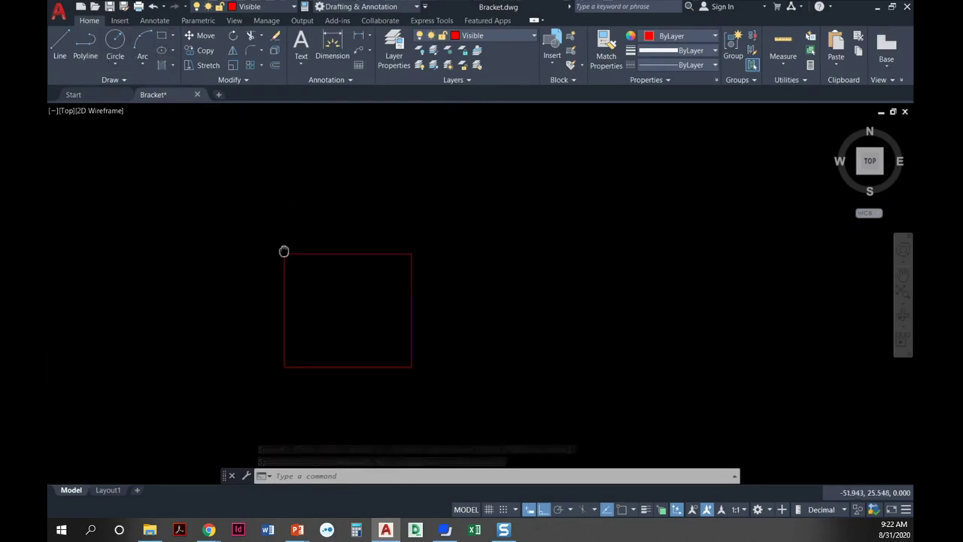
- With Osnap on, draw a shorter rectangle directly above the square, sides aligned
left_click(162, 35)
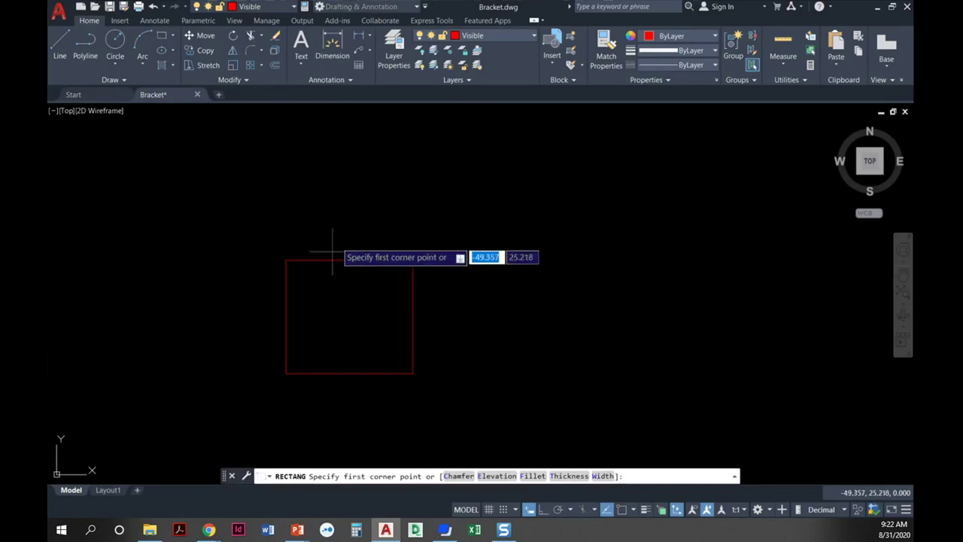
key("F3")
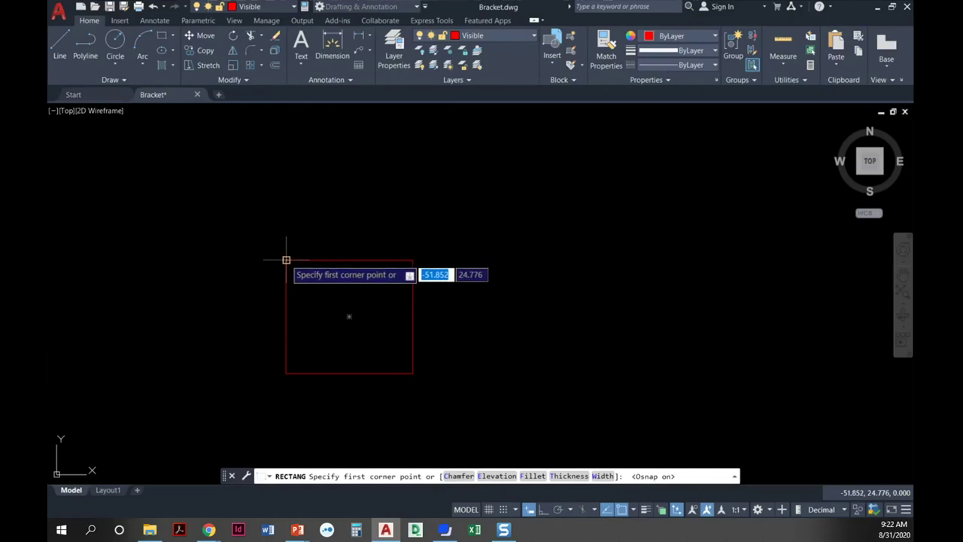
left_click(286, 188)
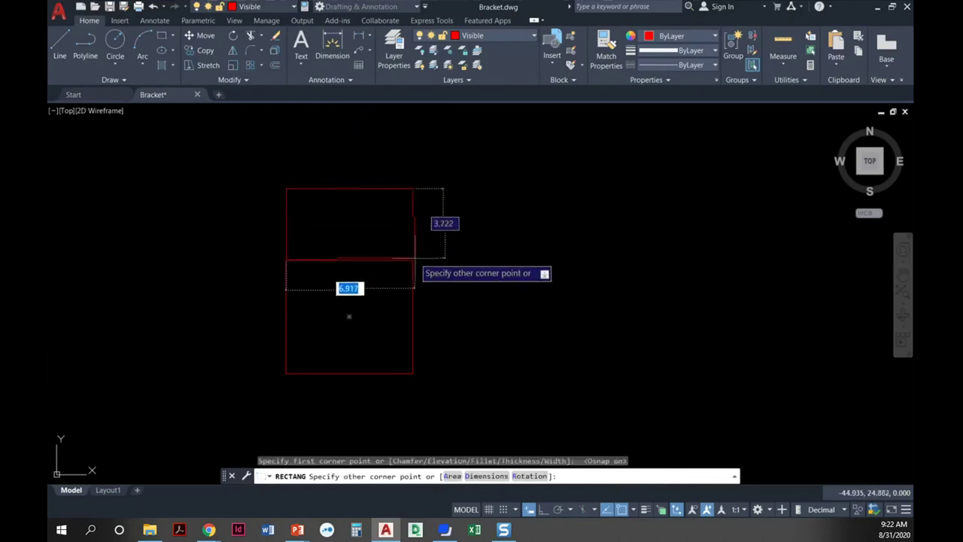
left_click(413, 119)
middle_click_drag(387, 162, 409, 181)
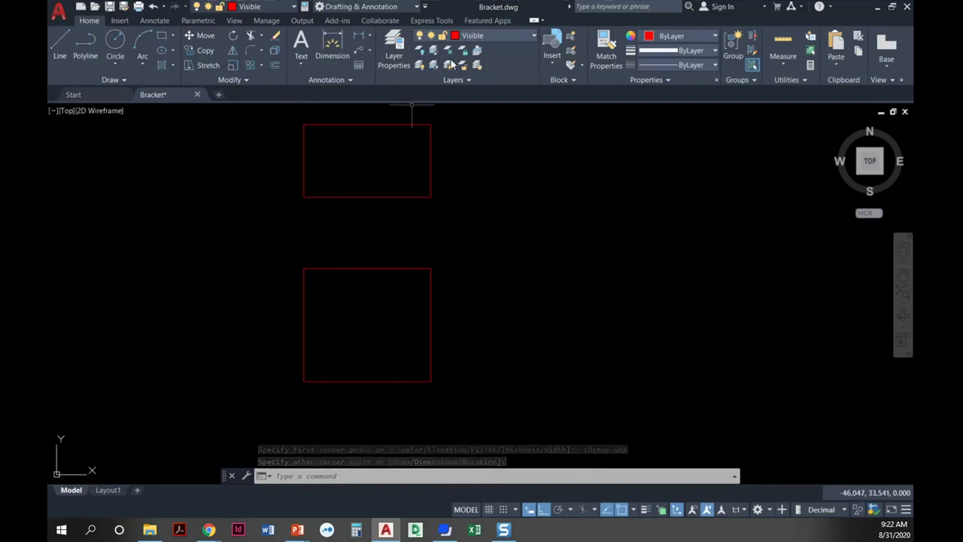
left_click(495, 35)
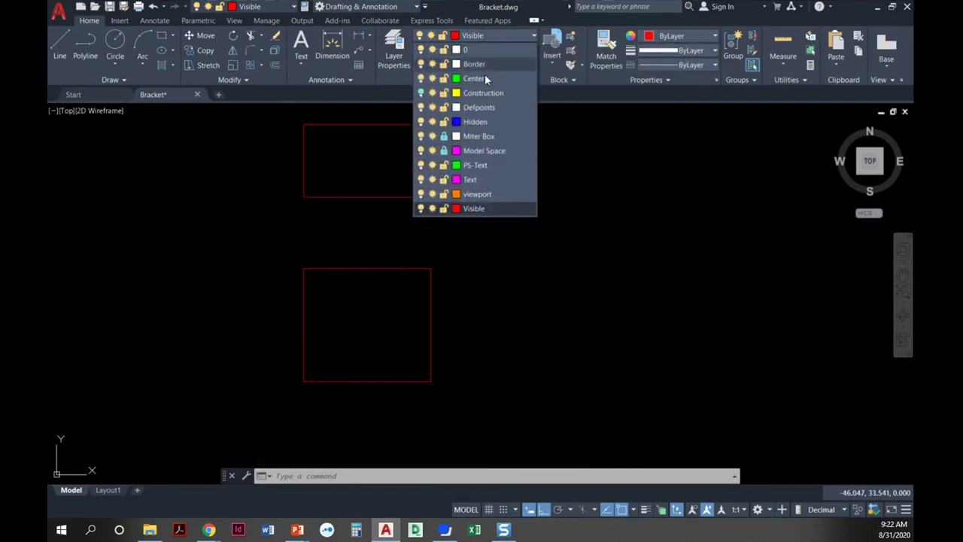
- On the Hidden layer, draw two vertical lines from bottom to top edge of the upper rectangle
left_click(478, 121)
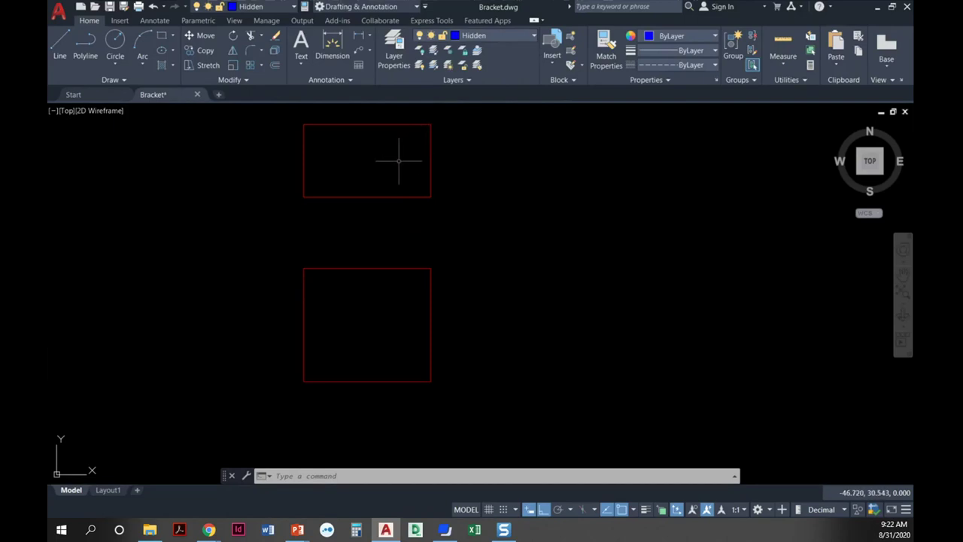
key("Return")
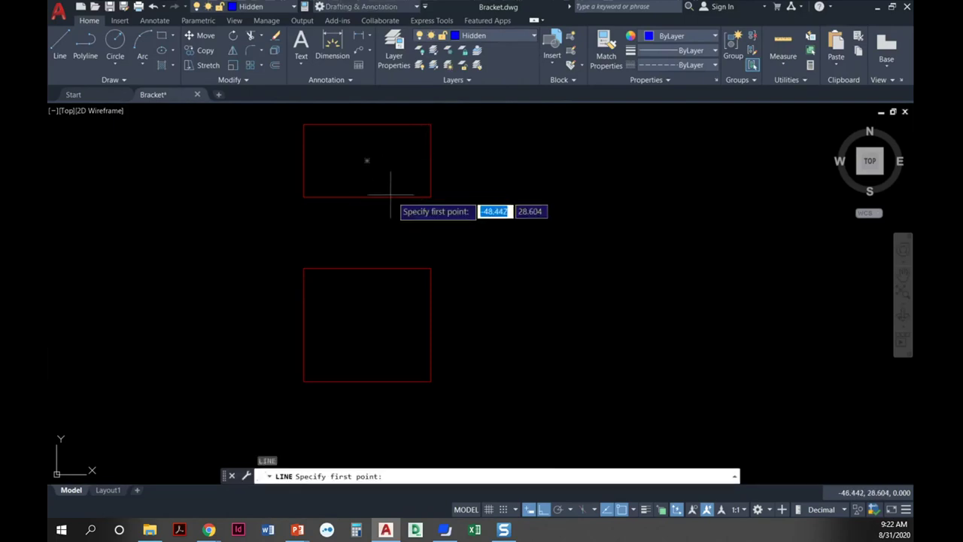
left_click(633, 511)
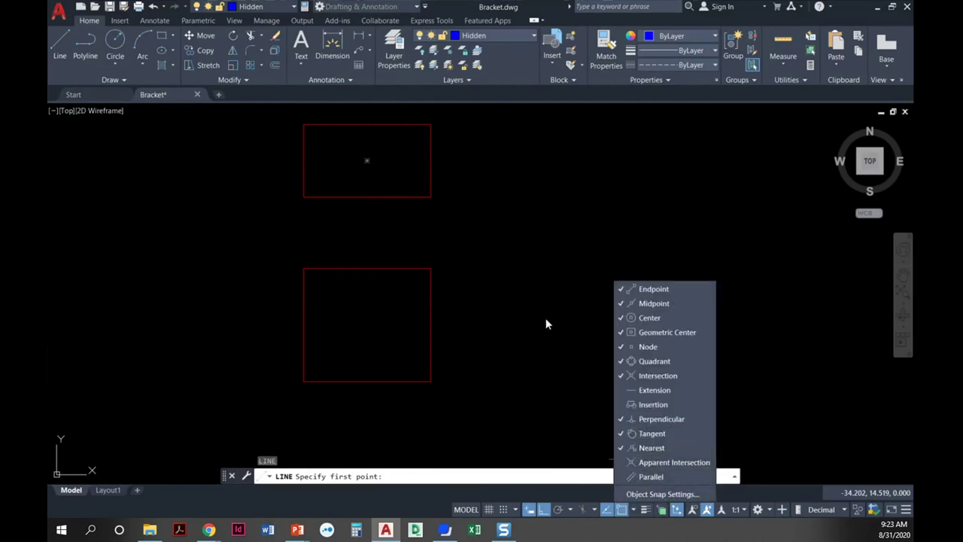
left_click(400, 197)
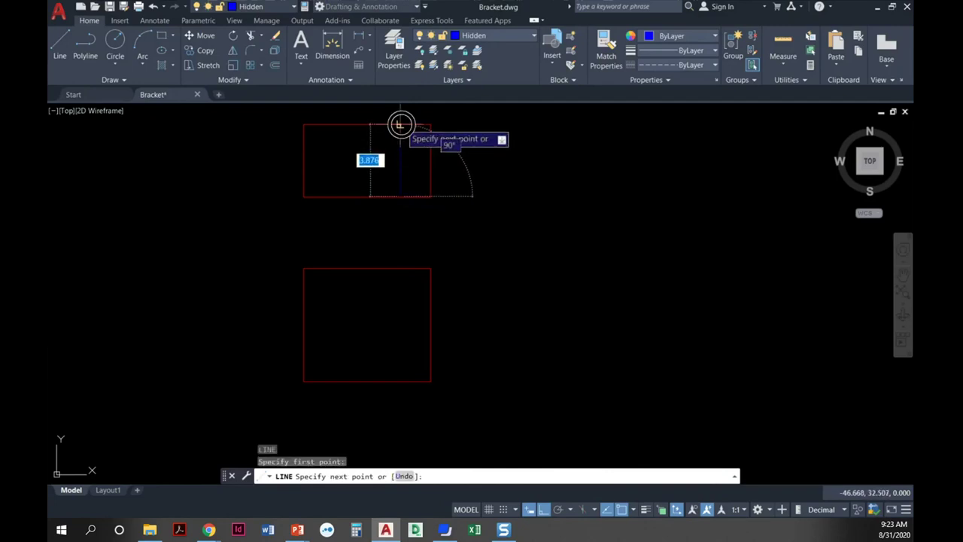
left_click(400, 125)
key("Return")
key("Return")
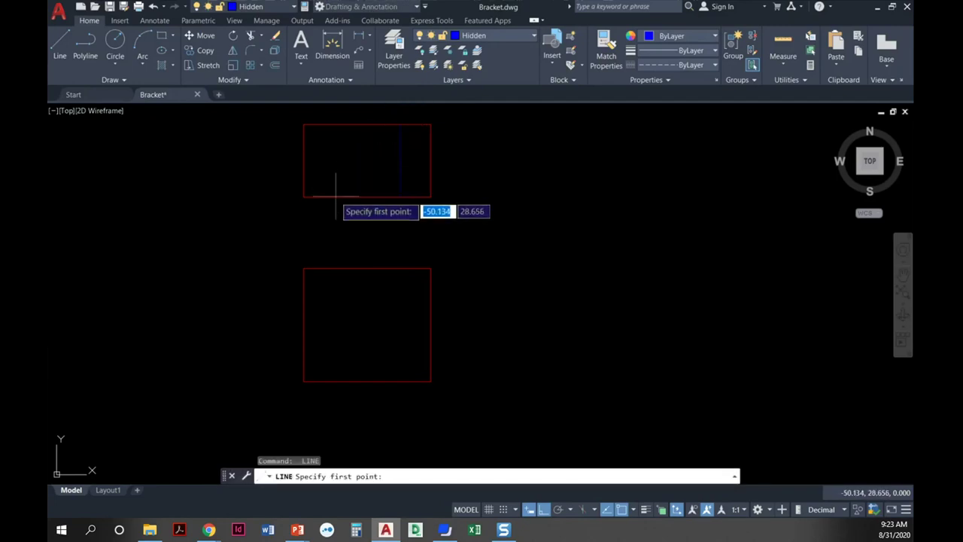
left_click(335, 197)
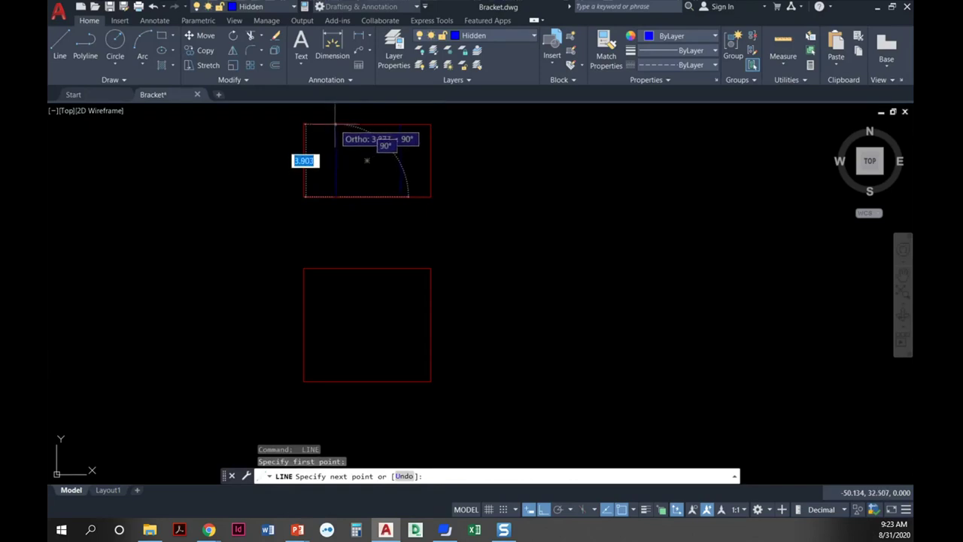
left_click(336, 125)
key("Return")
- Set the Hidden layer's colour to 4 (cyan) and bring both rectangles into view
scroll(364, 176, "up", 2)
middle_click_drag(364, 175, 374, 290)
scroll(374, 271, "up", 2)
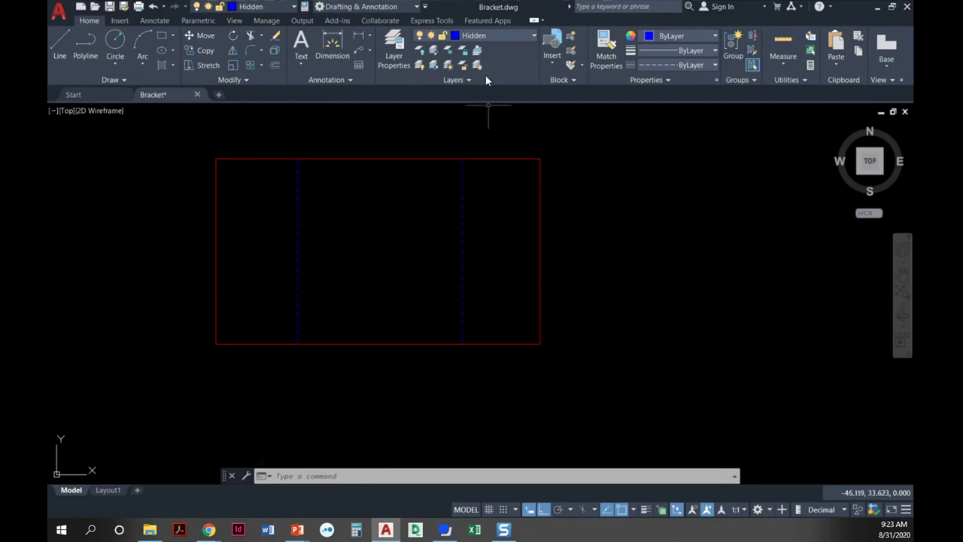
left_click(483, 37)
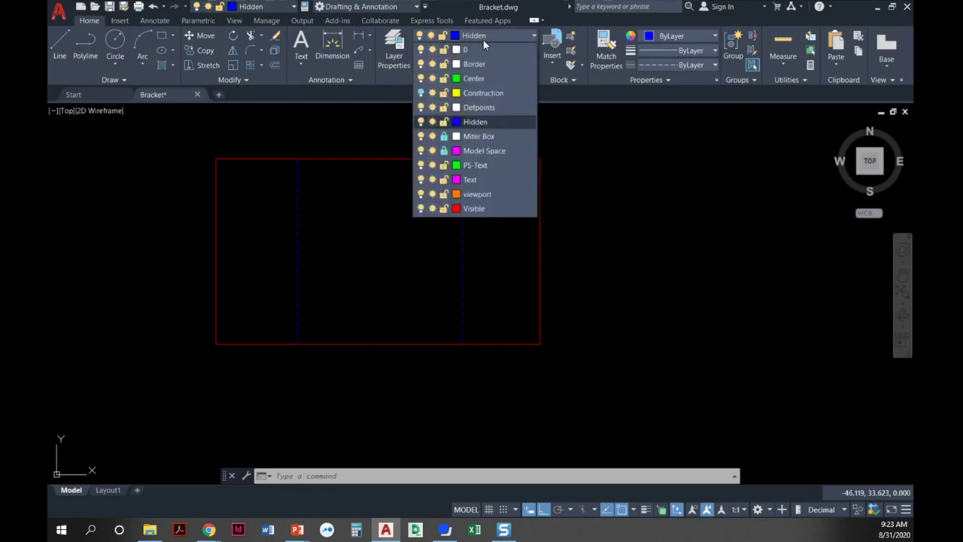
left_click(456, 120)
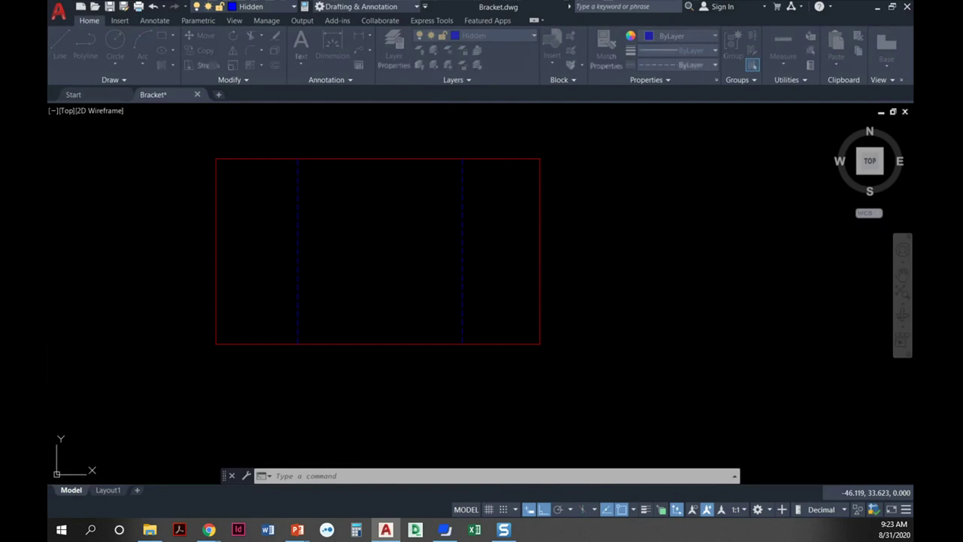
middle_click_drag(255, 316, 261, 301)
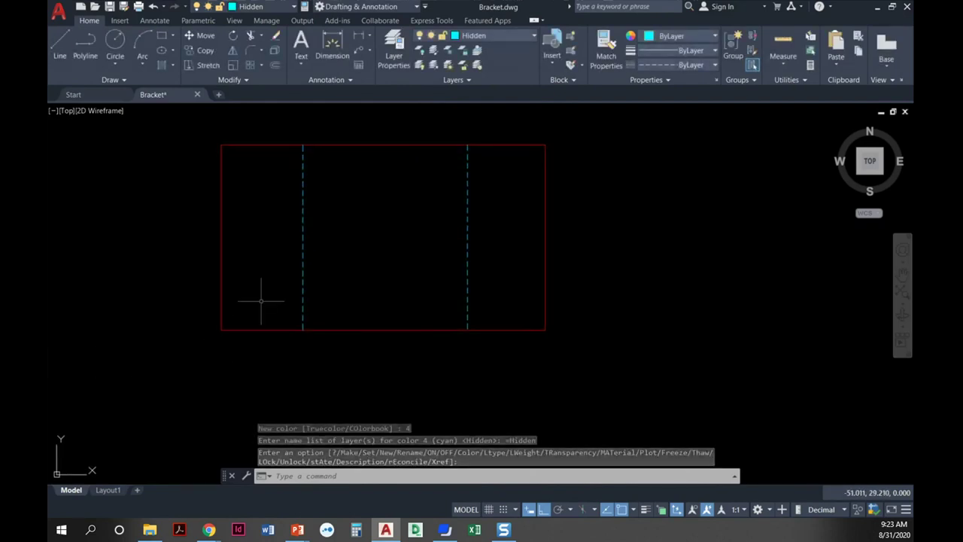
scroll(261, 301, "down", 2)
scroll(267, 309, "down", 2)
middle_click_drag(268, 308, 264, 206)
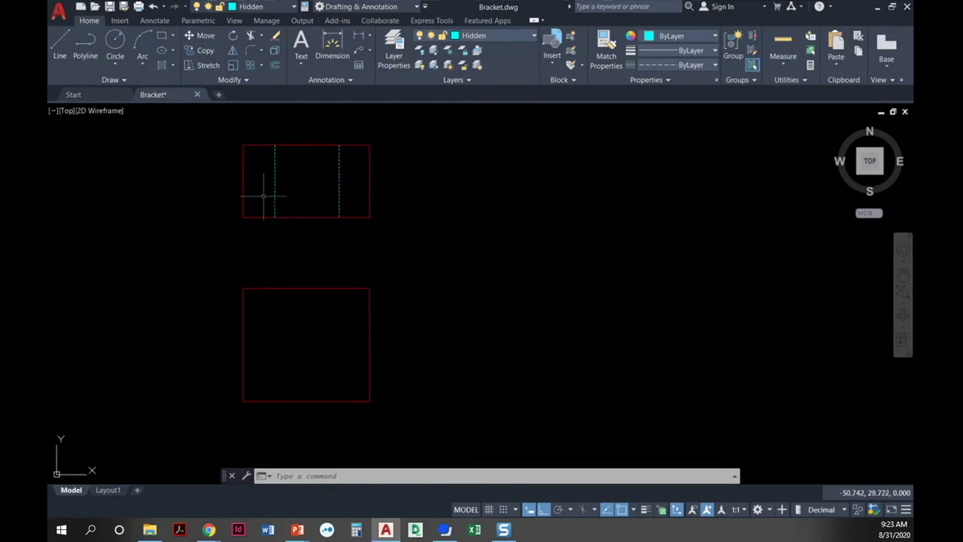
left_click(161, 35)
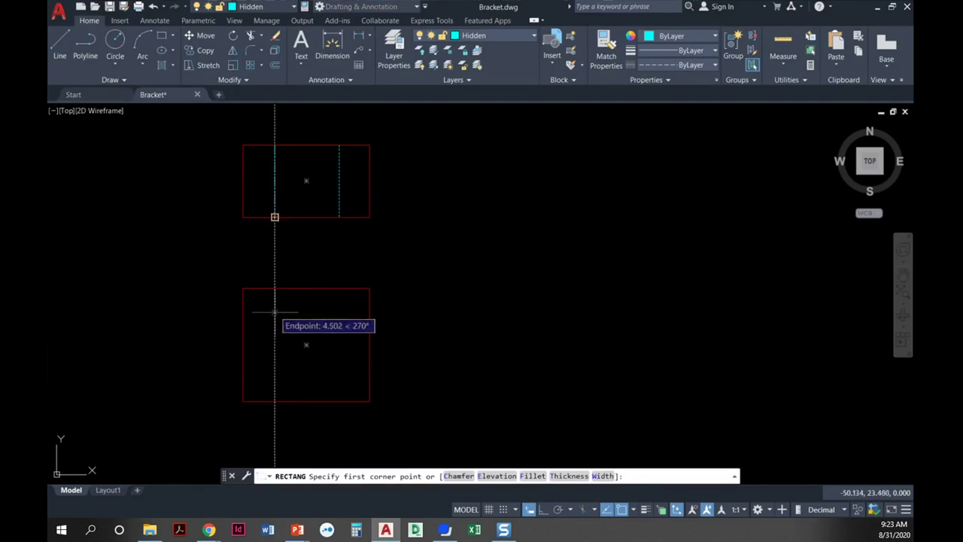
left_click(274, 401)
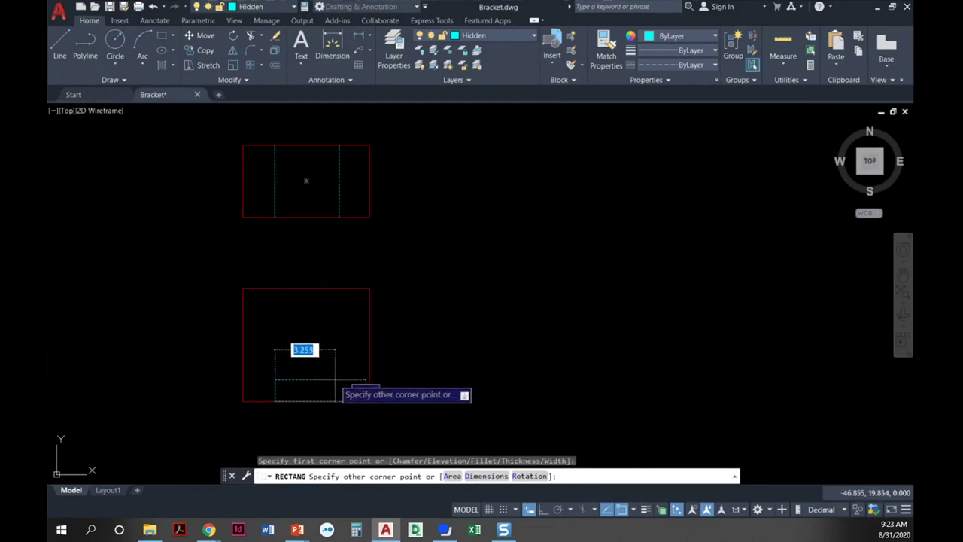
left_click(335, 380)
key("Escape")
key("Escape")
scroll(410, 365, "up", 2)
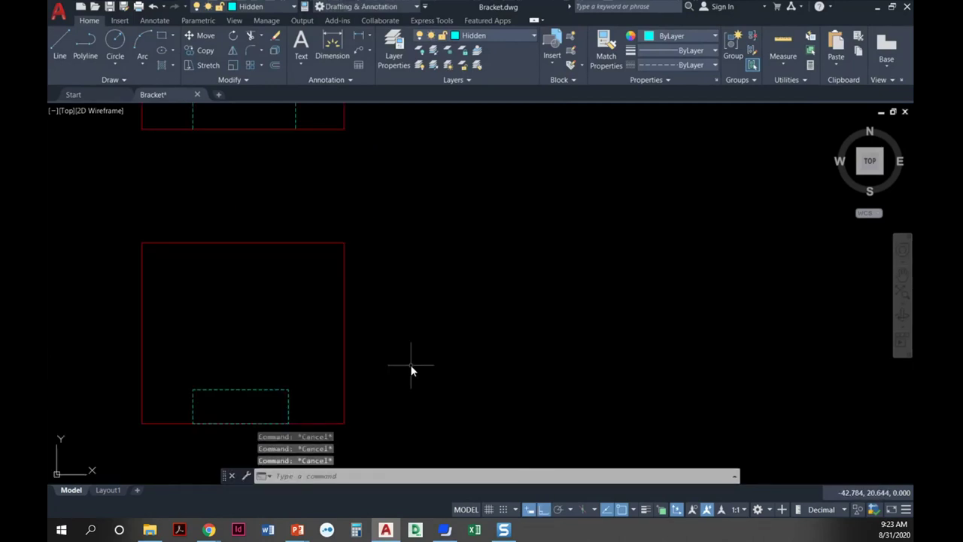
type("tr")
key("Return")
left_click(240, 420)
left_click(204, 437)
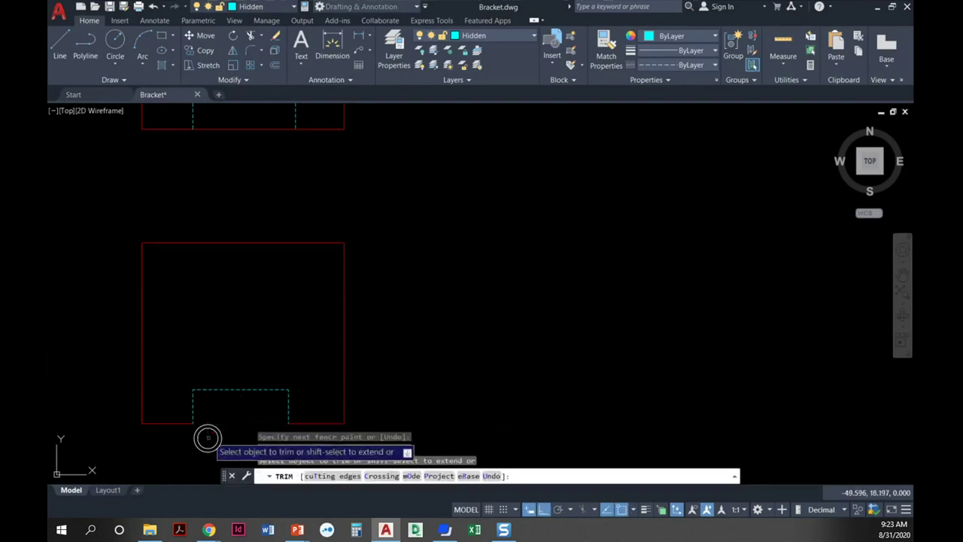
scroll(307, 275, "down", 2)
key("Escape")
left_click(215, 327)
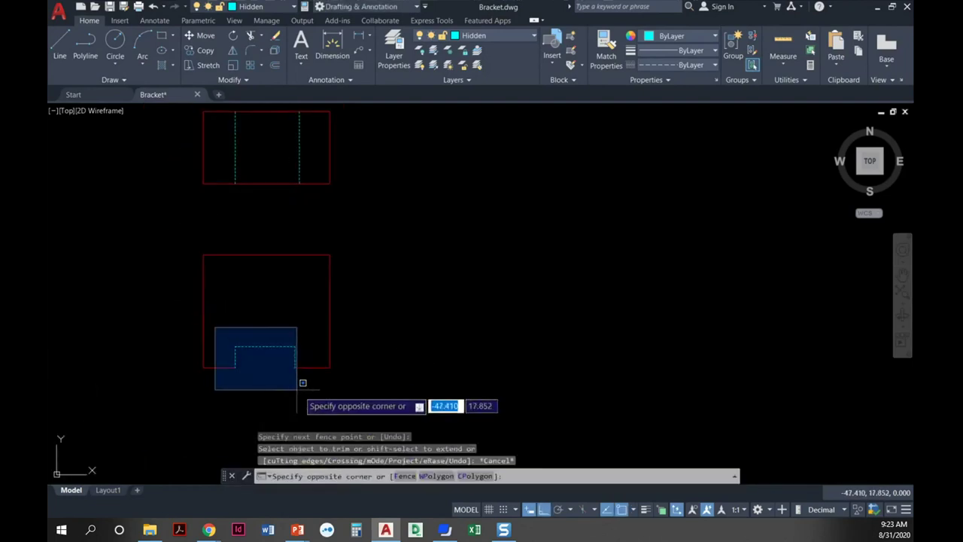
left_click(311, 394)
left_click(499, 36)
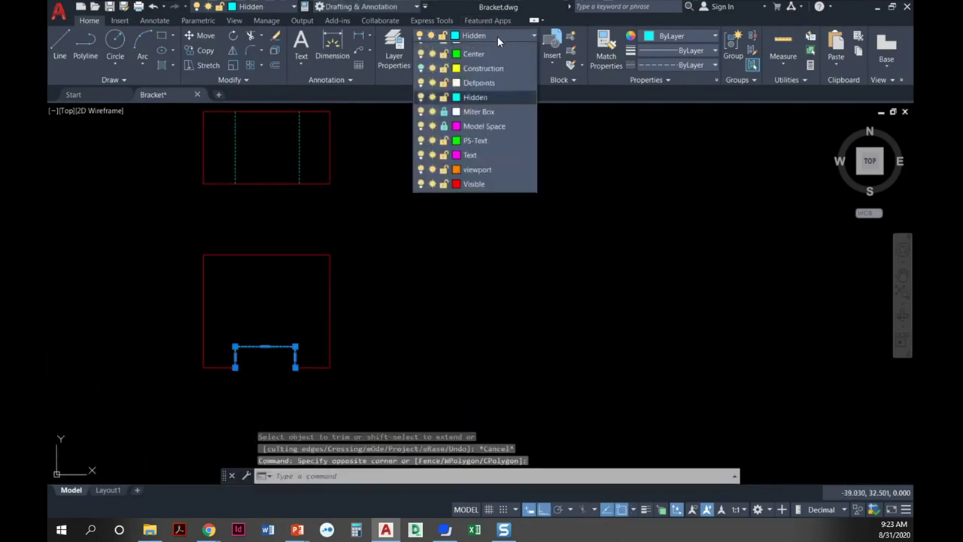
left_click(474, 208)
key("Escape")
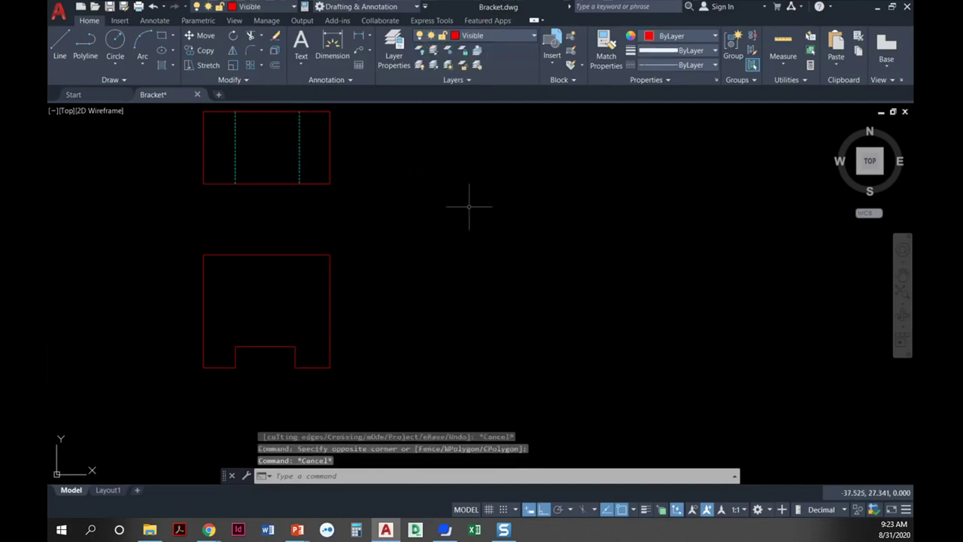
key("Escape")
middle_click_drag(439, 215, 439, 211)
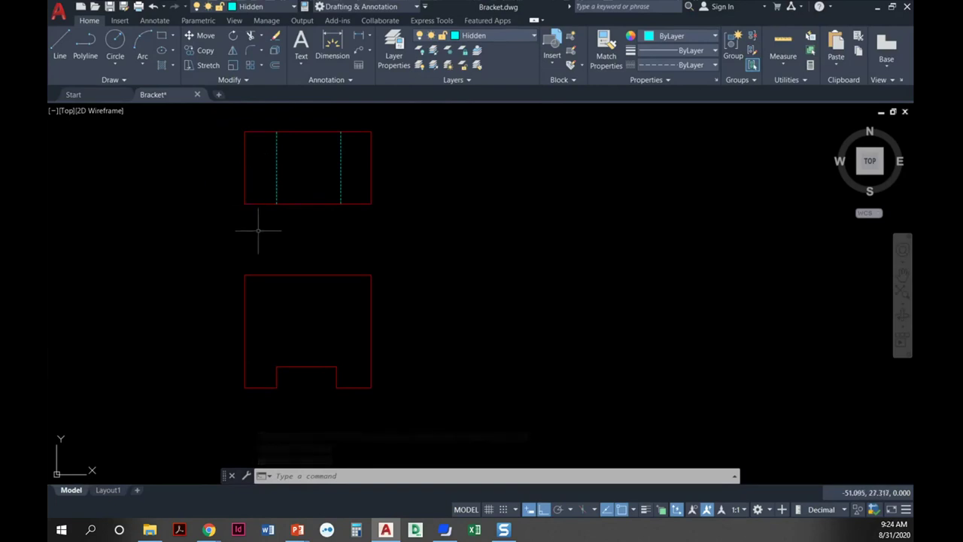
type("u")
key("Return")
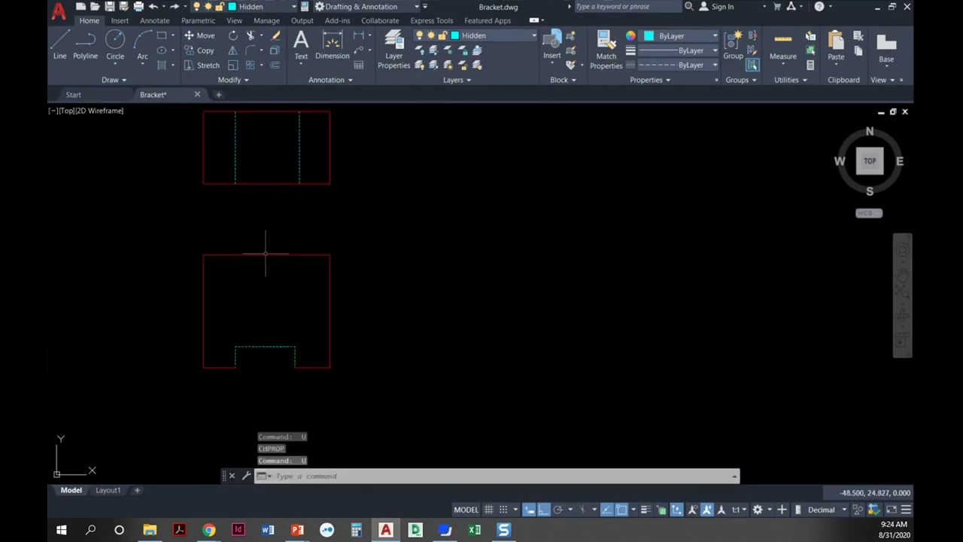
key("Return")
key("Return")
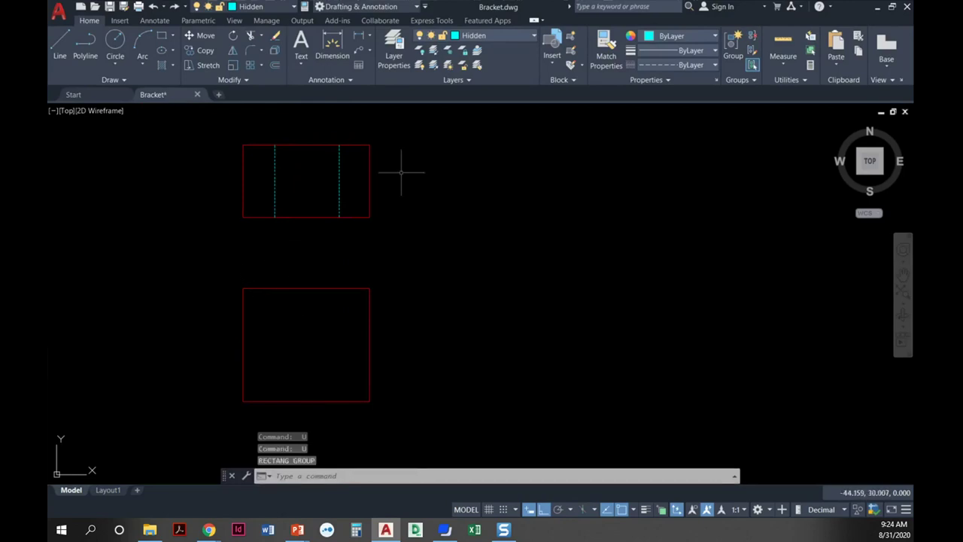
- On the Visible layer, draw a trial inner rectangle in the lower square, then delete it
left_click(508, 34)
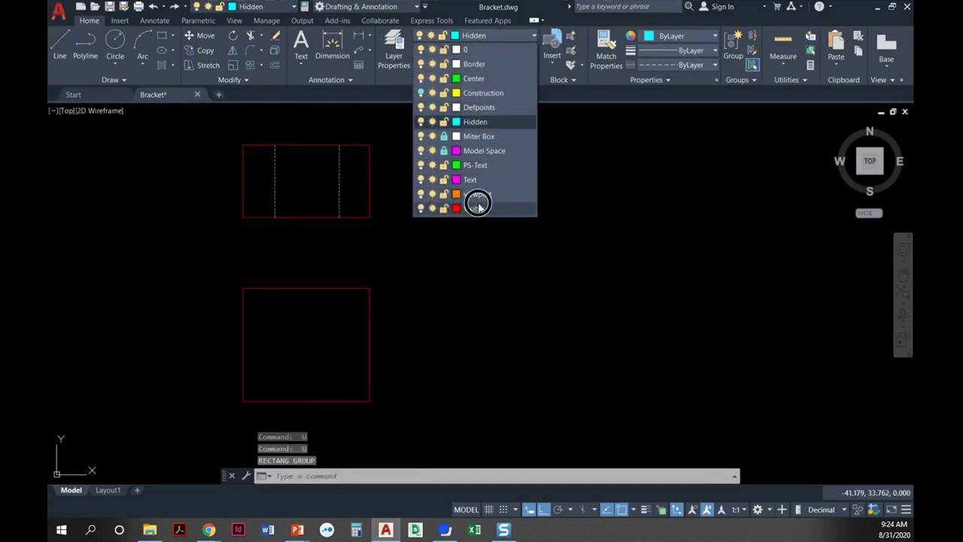
left_click(474, 207)
left_click(162, 35)
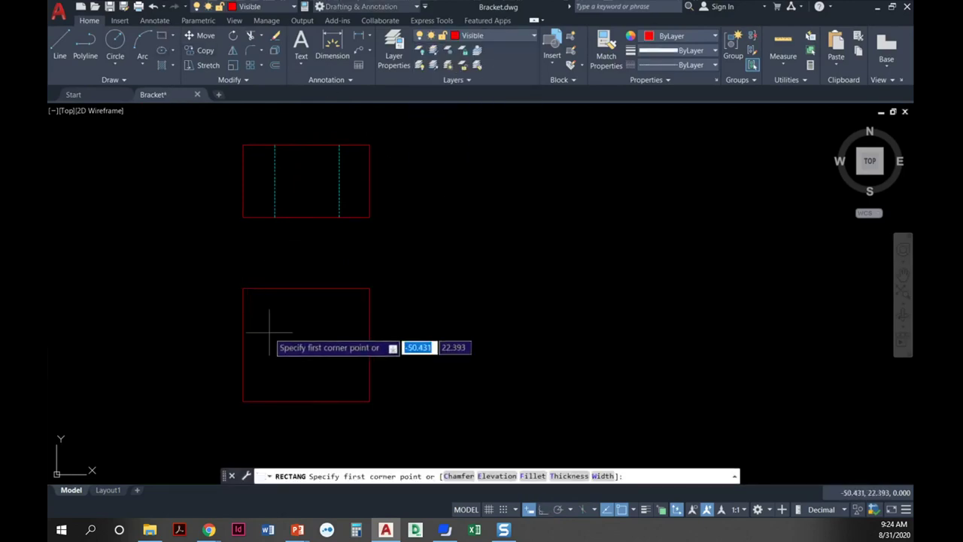
left_click(275, 366)
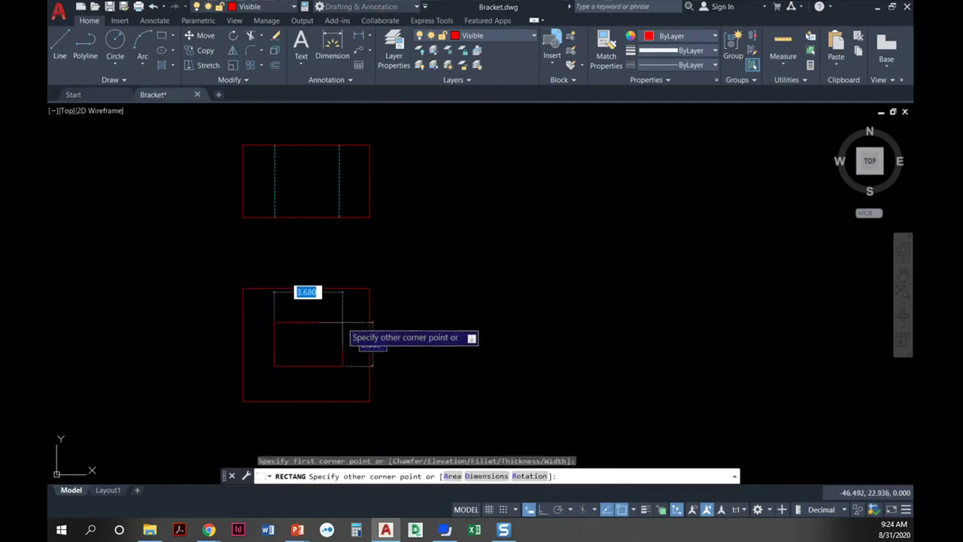
left_click(340, 318)
key("F8")
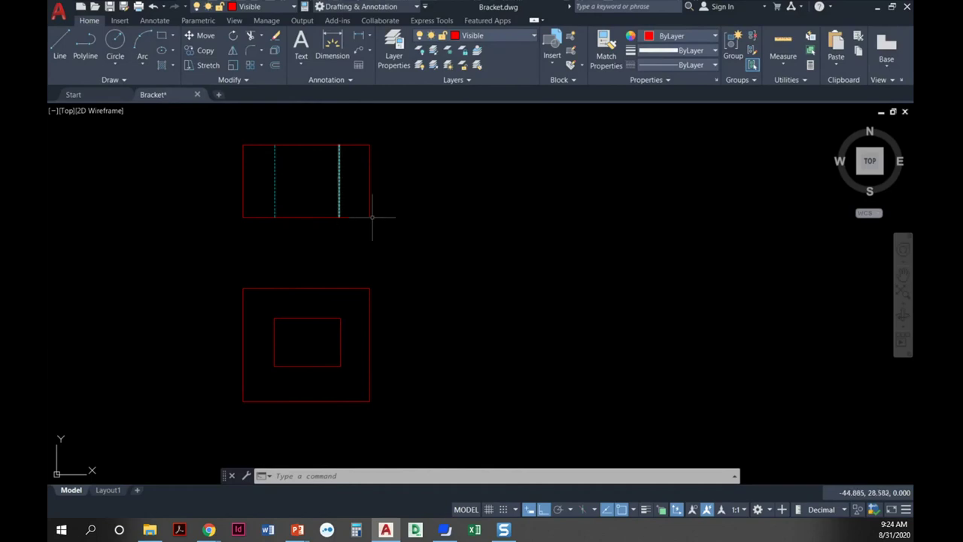
middle_click_drag(369, 286, 390, 273)
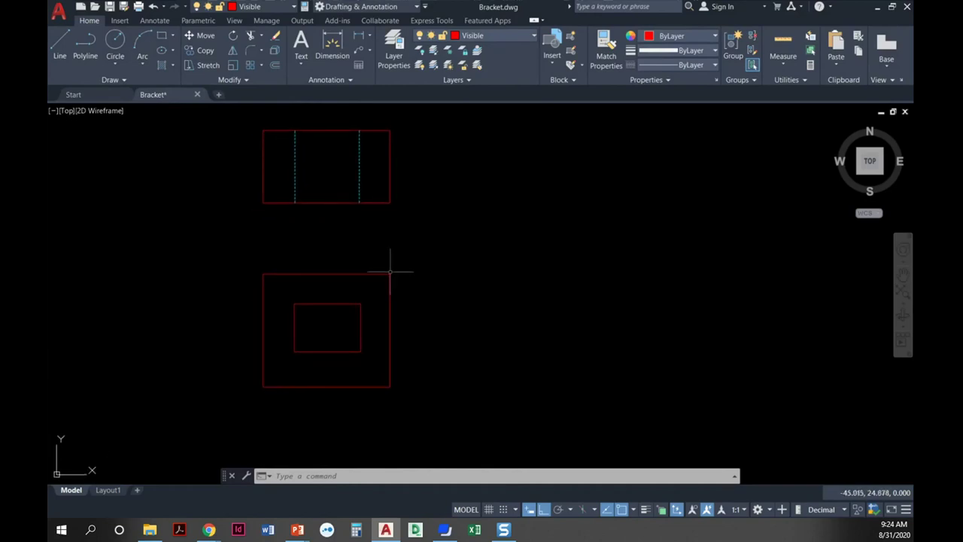
left_click(368, 309)
left_click(343, 301)
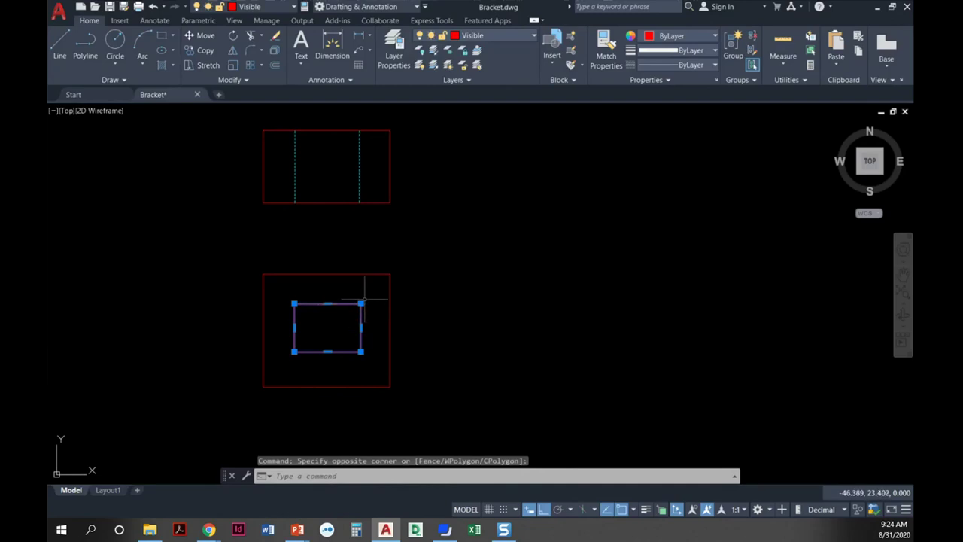
key("Delete")
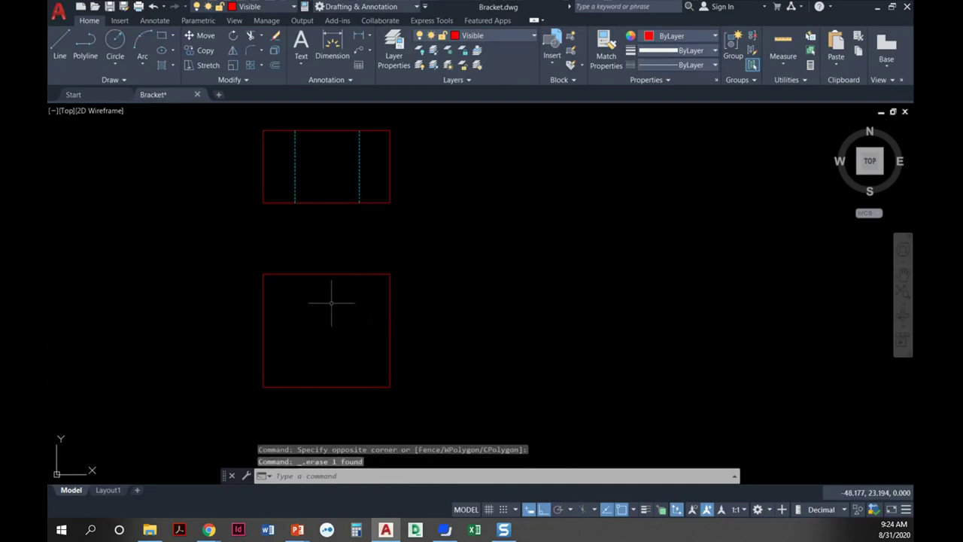
- Draw another inner rectangle with RECTANG in the lower square and delete it too
type("rec")
key("Return")
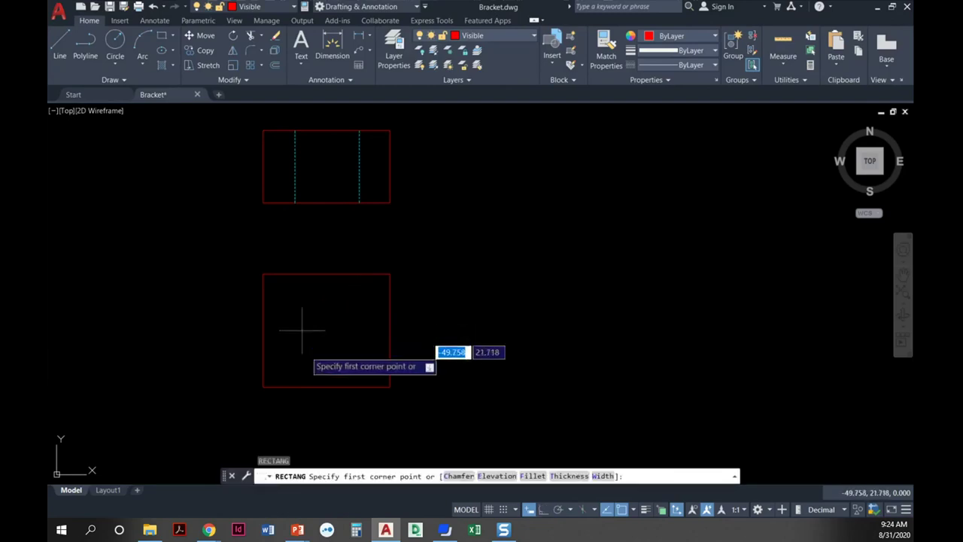
left_click(293, 379)
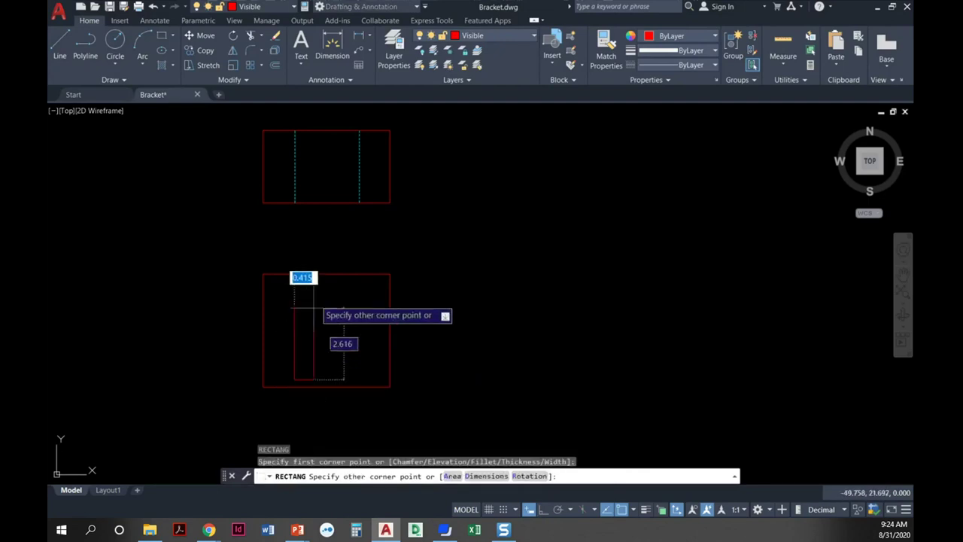
left_click(361, 286)
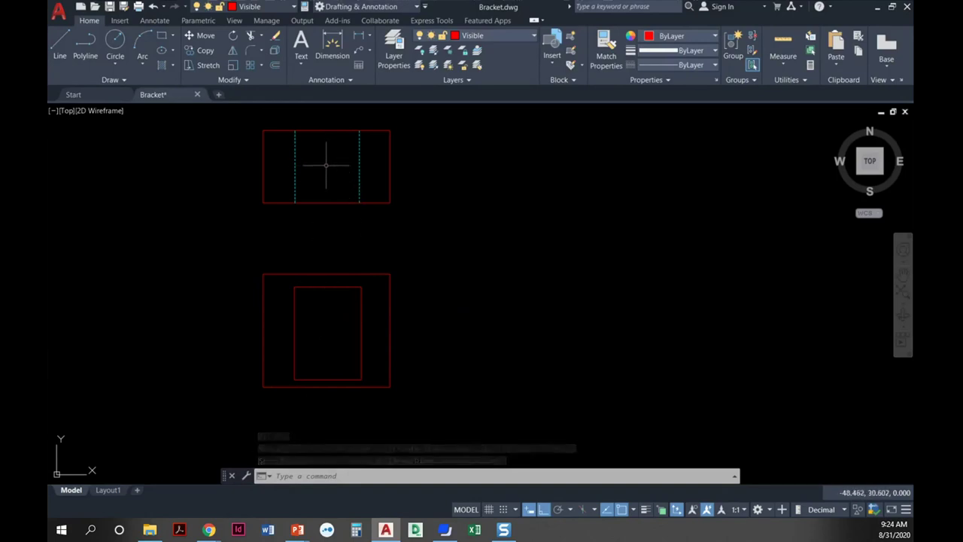
left_click(303, 324)
left_click(280, 313)
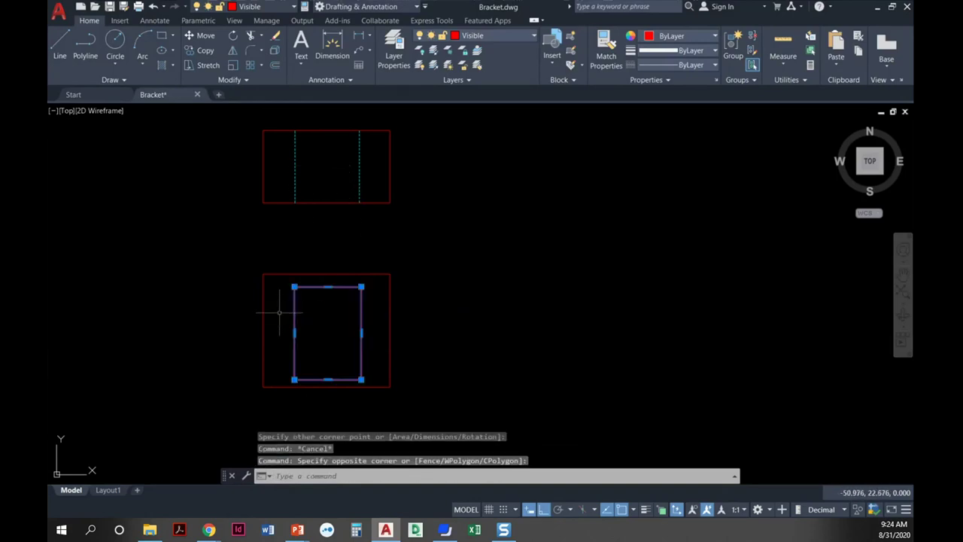
key("Delete")
left_click(489, 36)
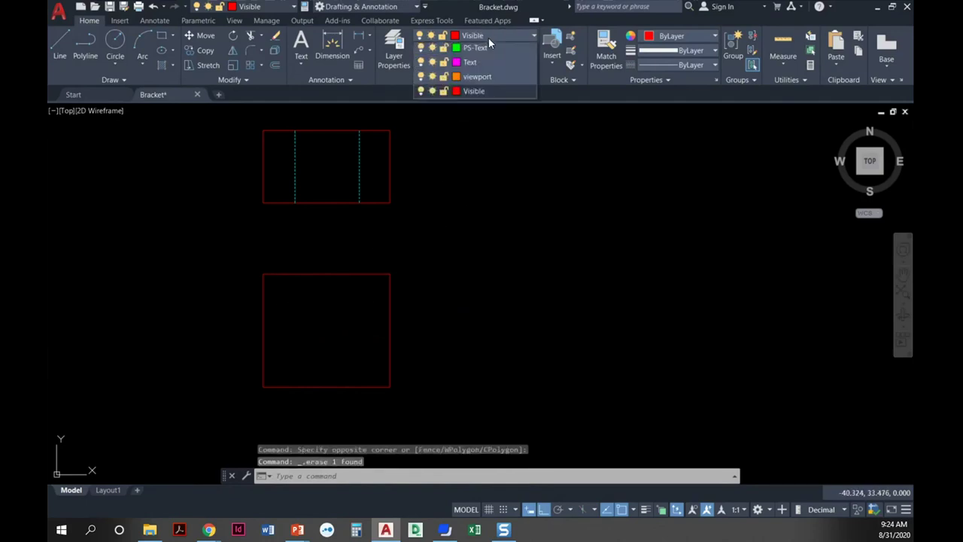
- On the Center layer, draw a line between the upper view's top and bottom edge midpoints
left_click(473, 78)
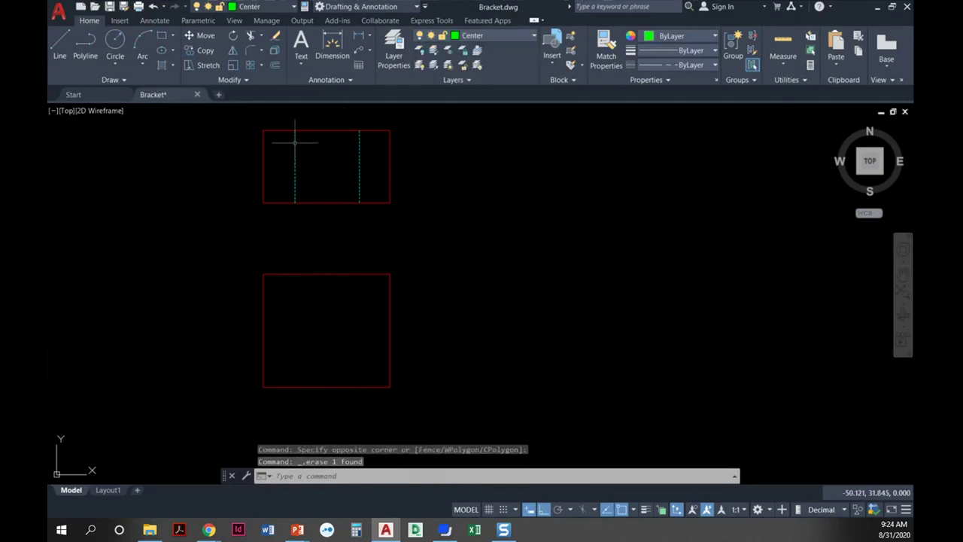
key("l")
key("Return")
left_click(326, 131)
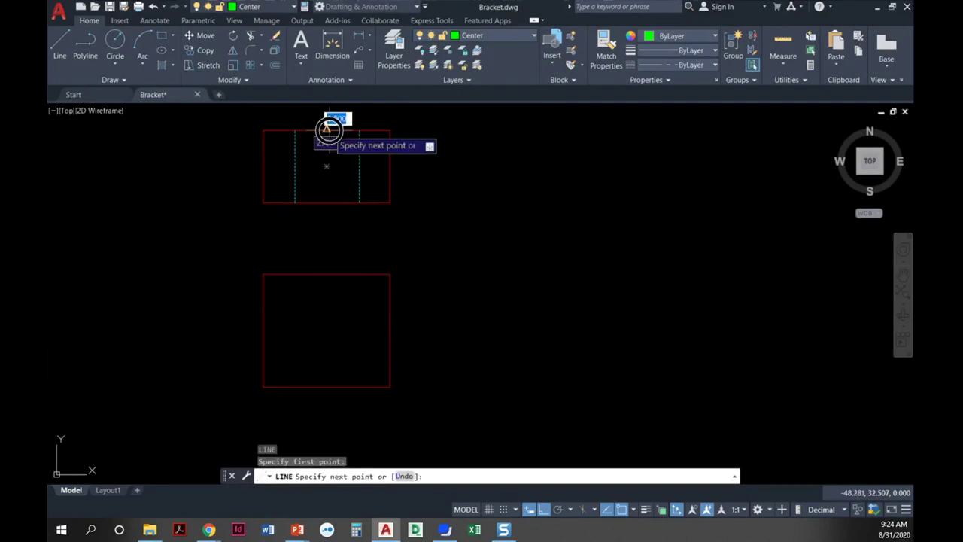
left_click(326, 201)
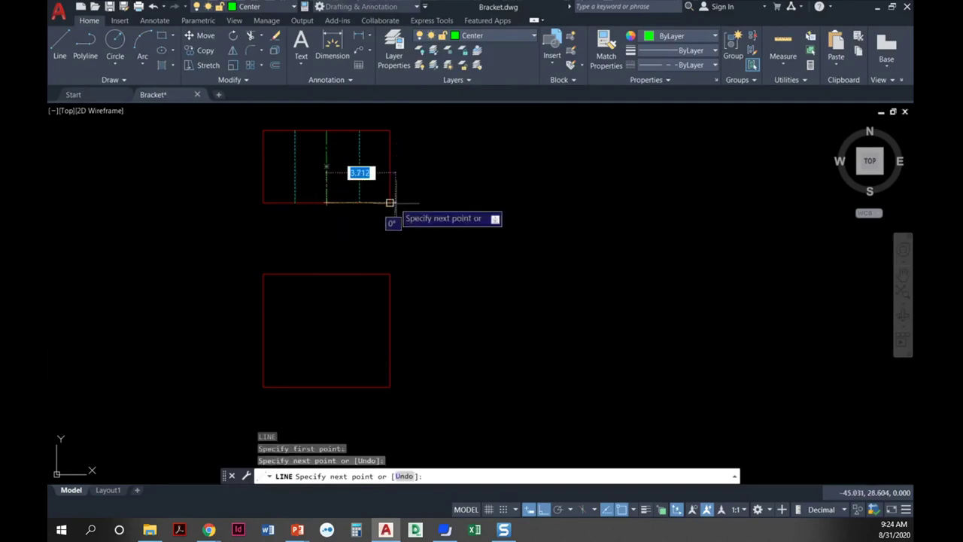
key("Escape")
key("Escape")
- Grip-stretch both ends of the center line so it extends past the top and bottom edges
scroll(381, 176, "up", 2)
middle_click_drag(381, 176, 399, 202)
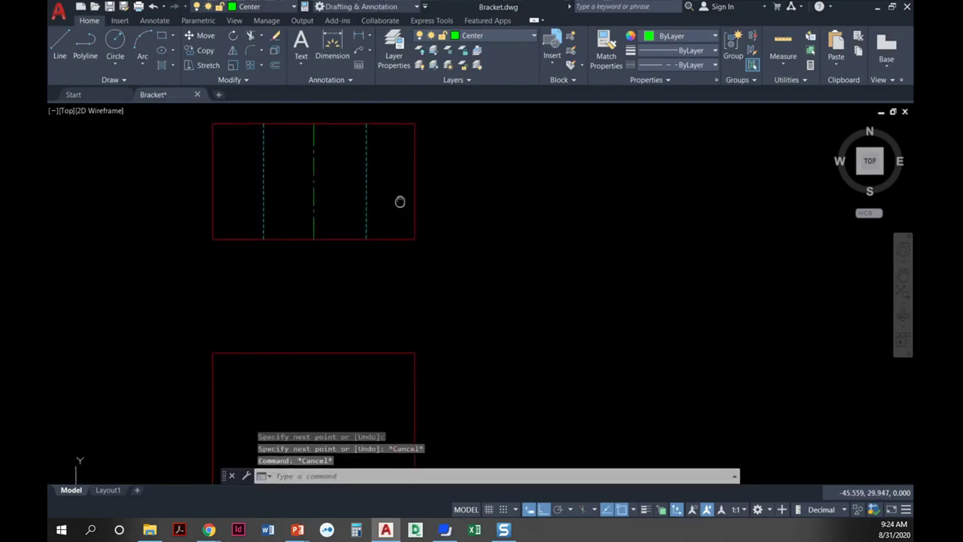
scroll(399, 202, "down", 2)
left_click(346, 167)
left_click(346, 152)
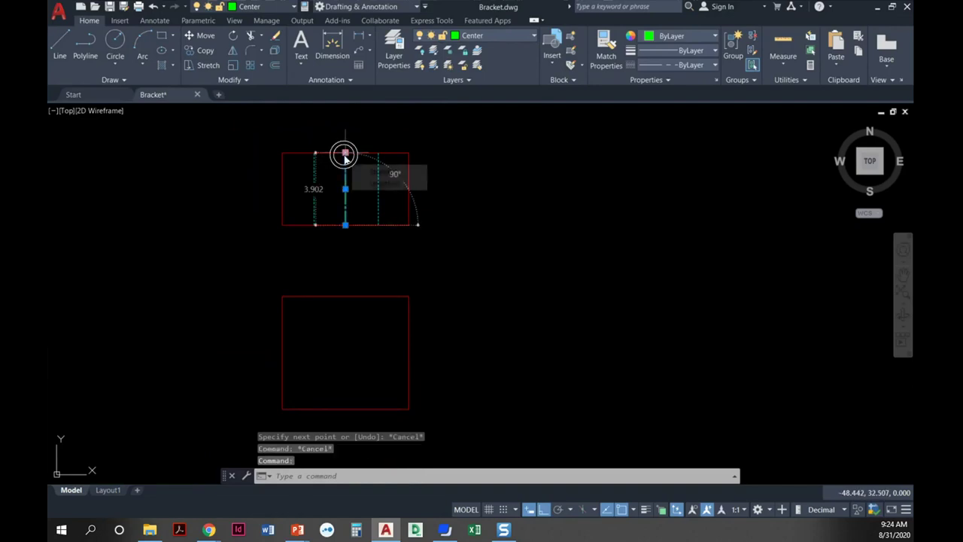
left_click(346, 141)
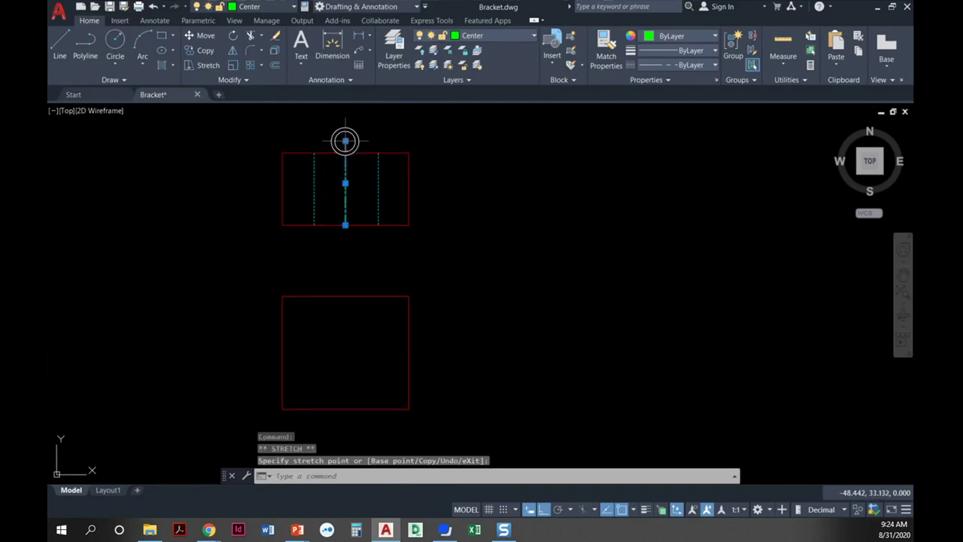
left_click(345, 224)
left_click(346, 241)
key("Escape")
key("Escape")
key("Escape")
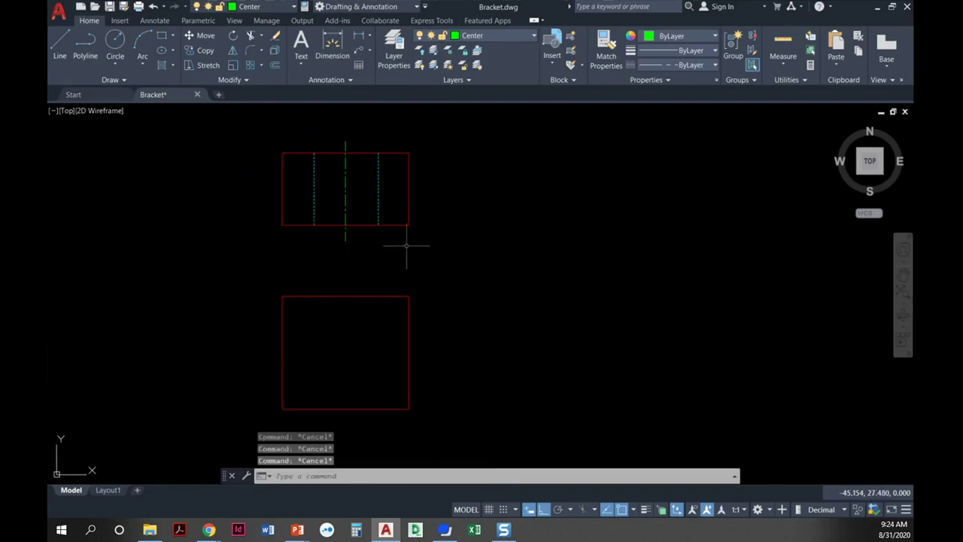
middle_click_drag(407, 249, 411, 234)
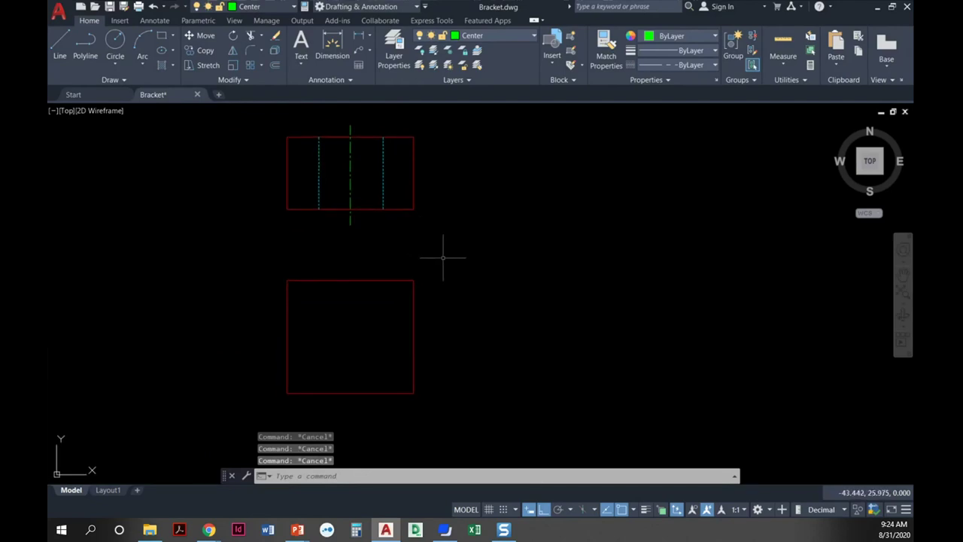
middle_click_drag(450, 228, 458, 222)
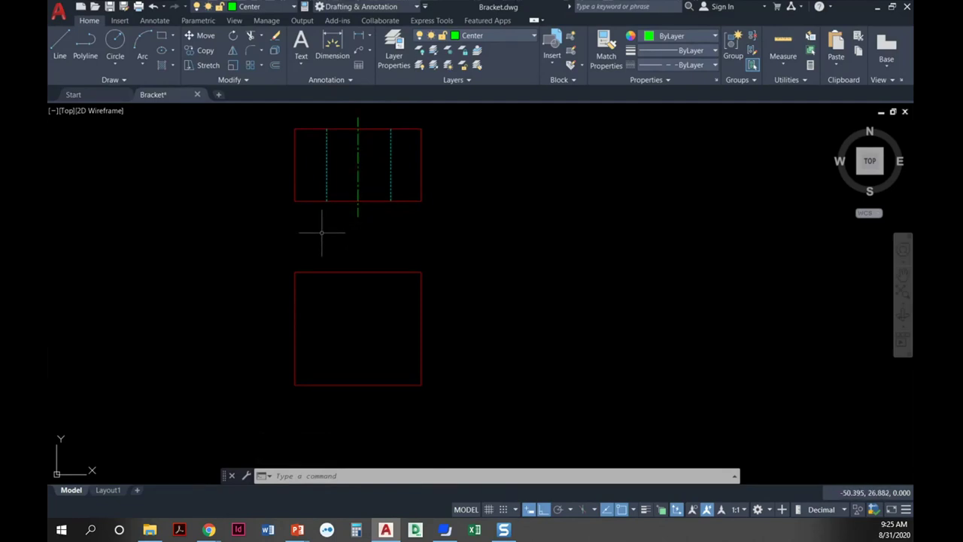
middle_click_drag(326, 229, 317, 241)
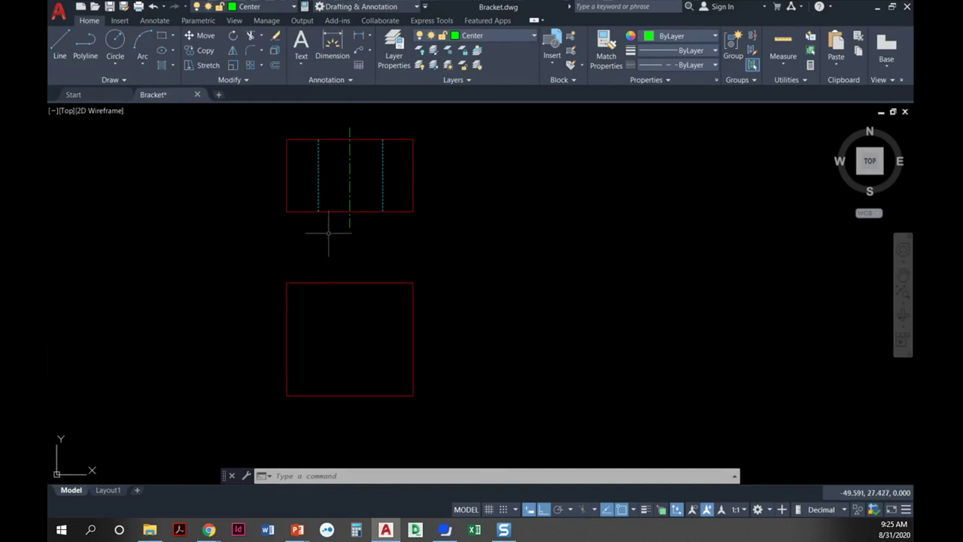
- On the Visible layer, draw a radius 1.400 circle in the lower square, centred under the center line
left_click(487, 39)
left_click(482, 206)
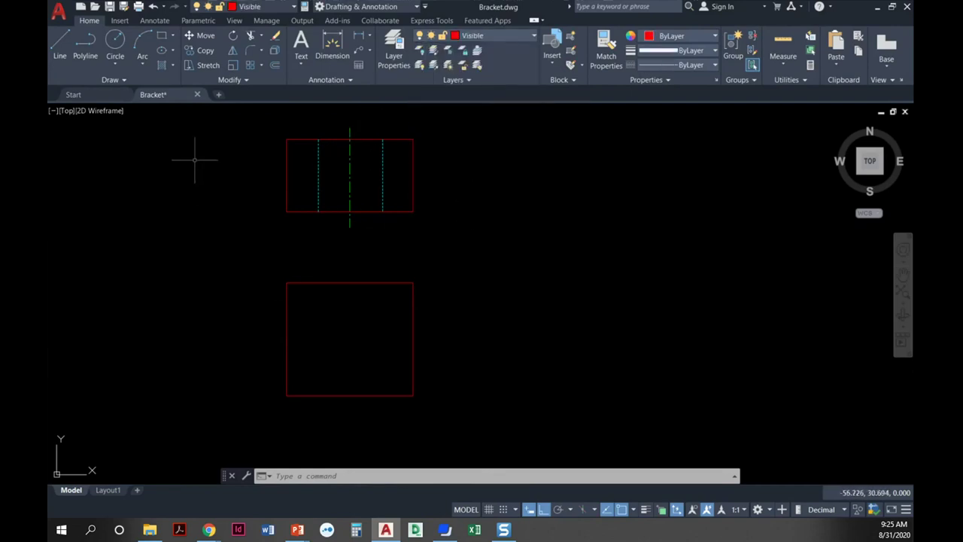
left_click(115, 42)
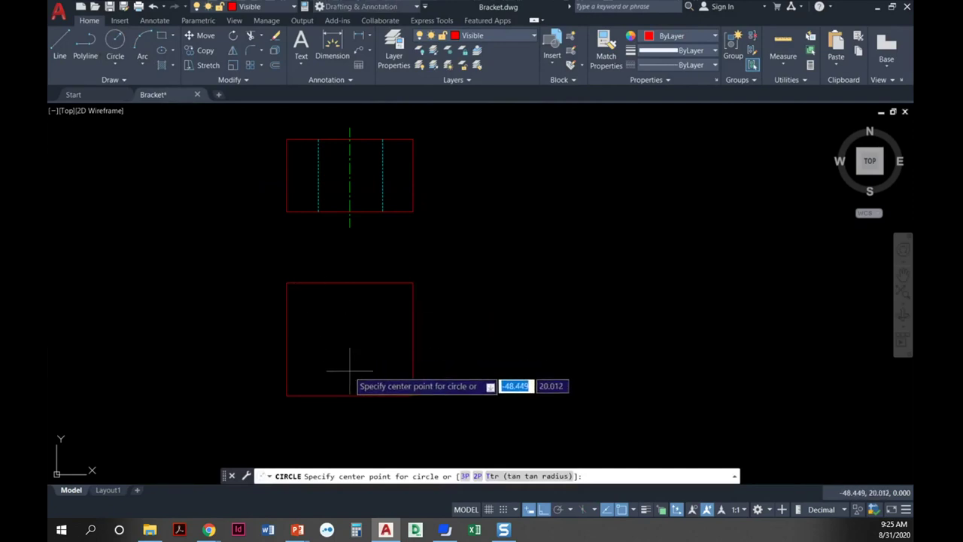
mouse_move(350, 228)
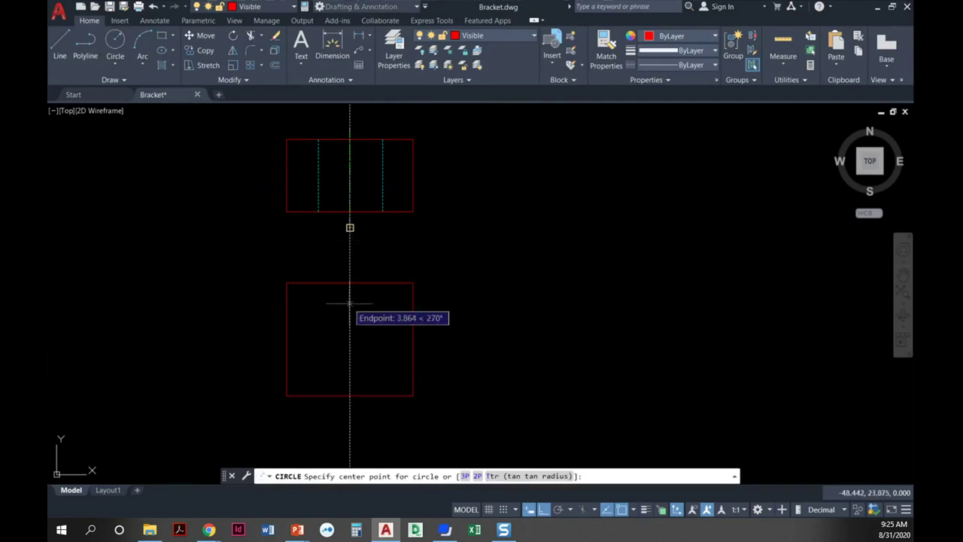
left_click(350, 348)
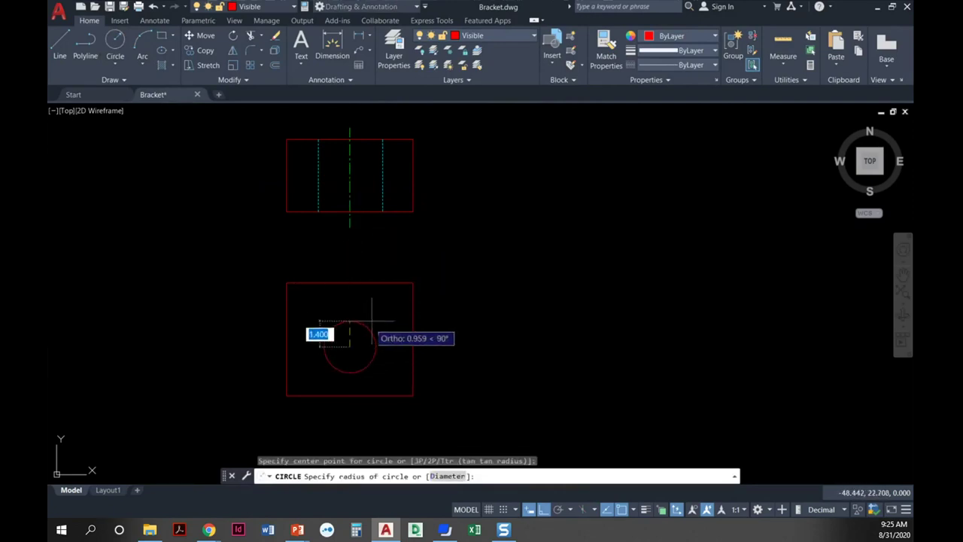
left_click(374, 320)
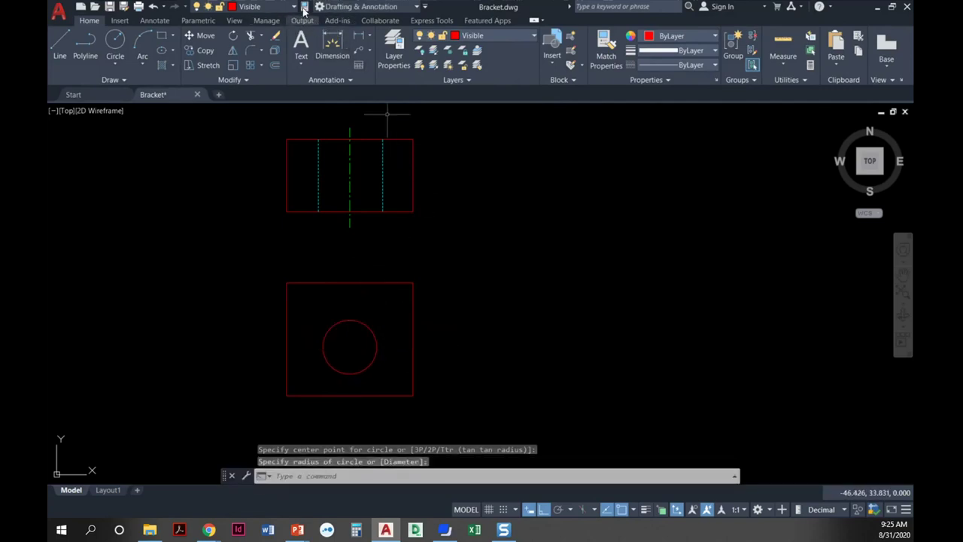
- Show the classic menu bar and make Center the current layer
left_click(425, 6)
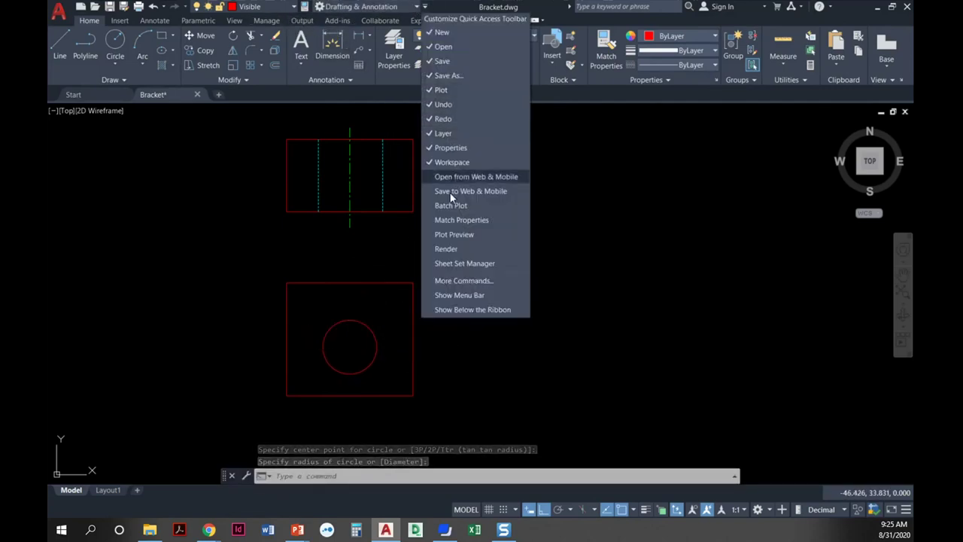
left_click(456, 294)
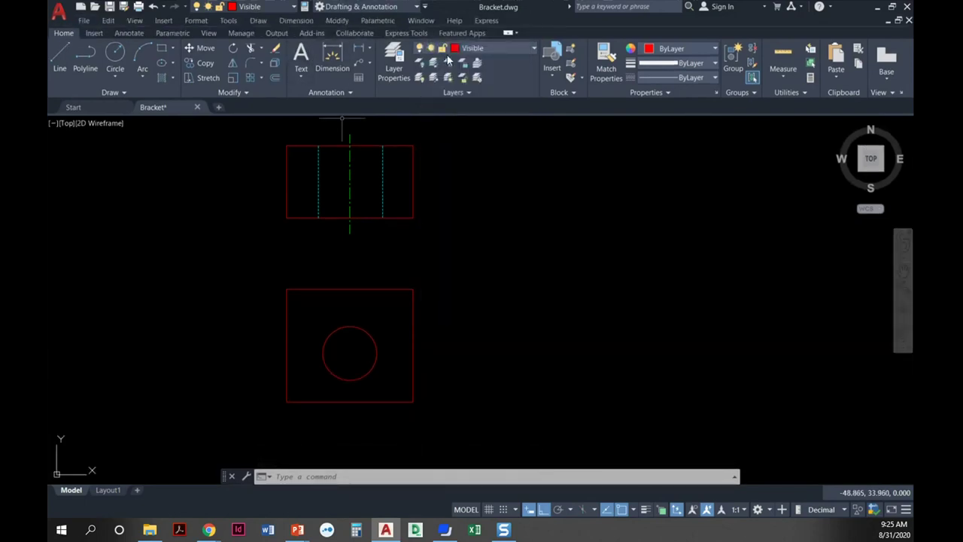
left_click(466, 48)
left_click(482, 88)
- Place a center mark on the lower square's circle with Dimension > Center Mark
left_click(259, 20)
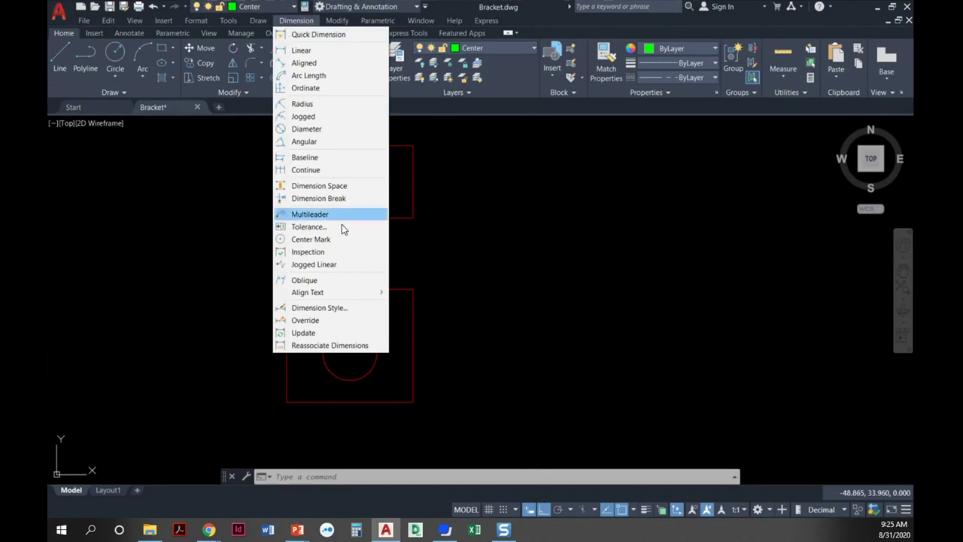
left_click(326, 239)
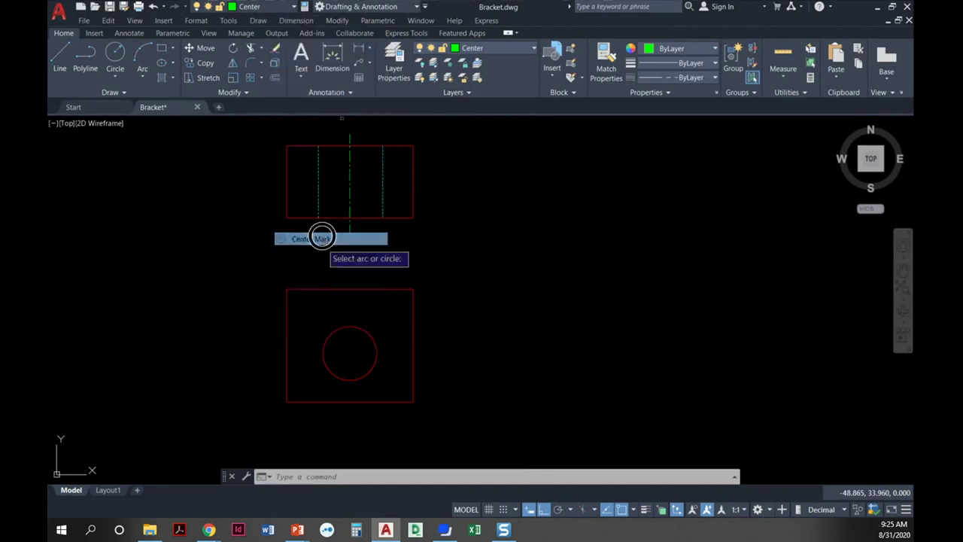
left_click(342, 327)
scroll(441, 332, "up", 3)
scroll(450, 342, "down", 3)
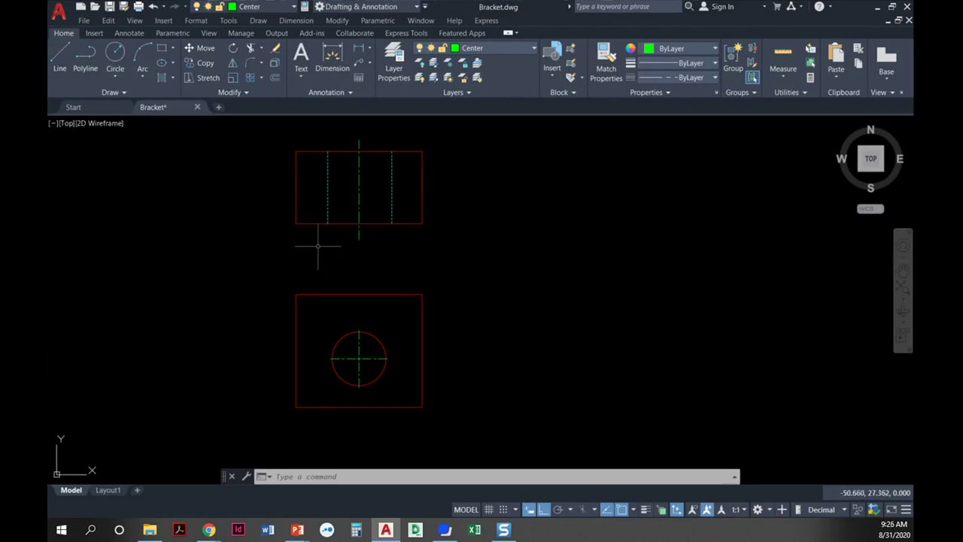
- Erase the circle and its centerlines from the lower square with a crossing selection
left_click(395, 366)
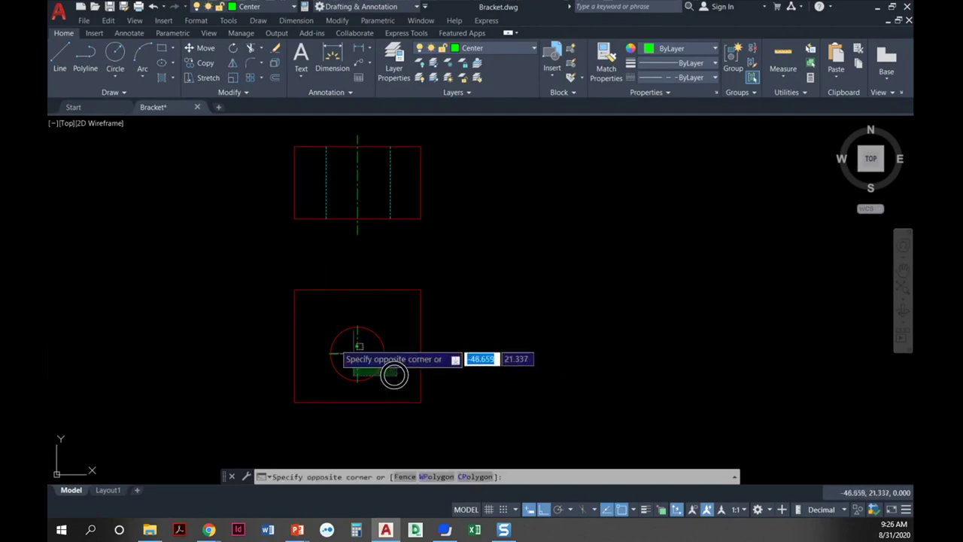
left_click(319, 327)
key("Delete")
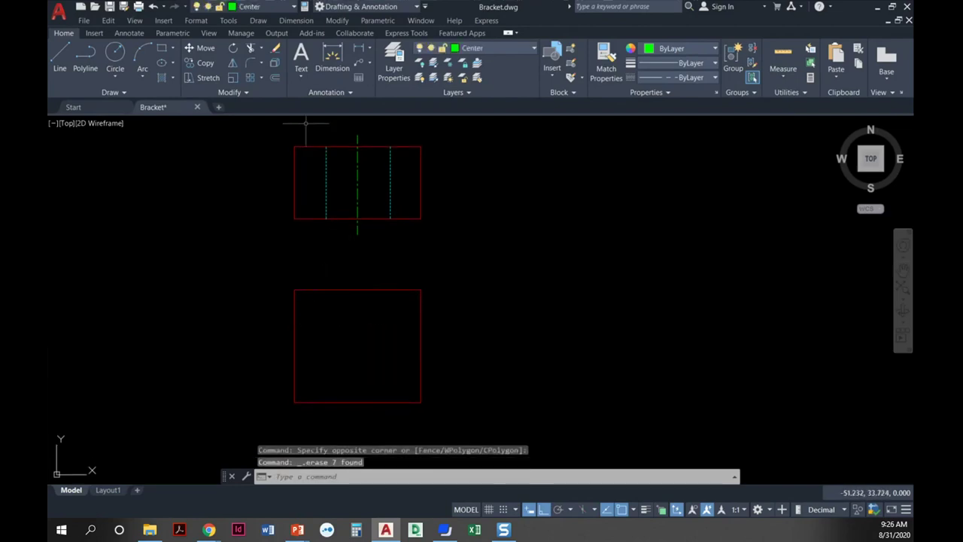
- Start an arc on the bottom edge, cancel it, and open the layer list
left_click(142, 57)
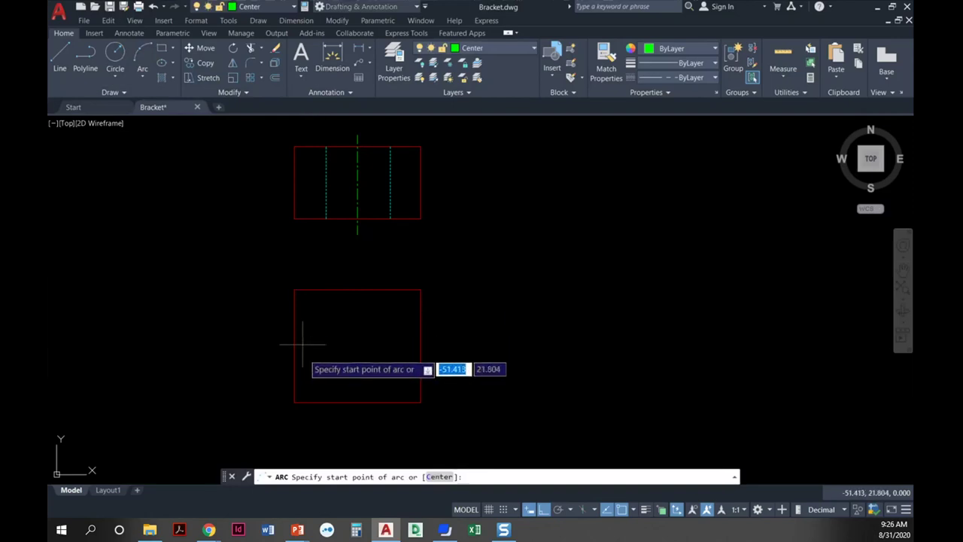
left_click(319, 402)
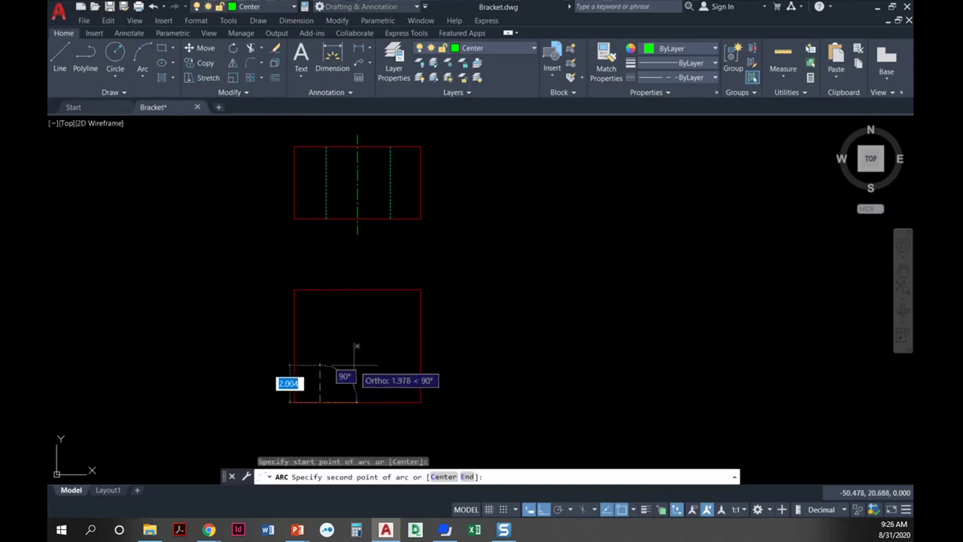
key("Escape")
key("Escape")
key("Escape")
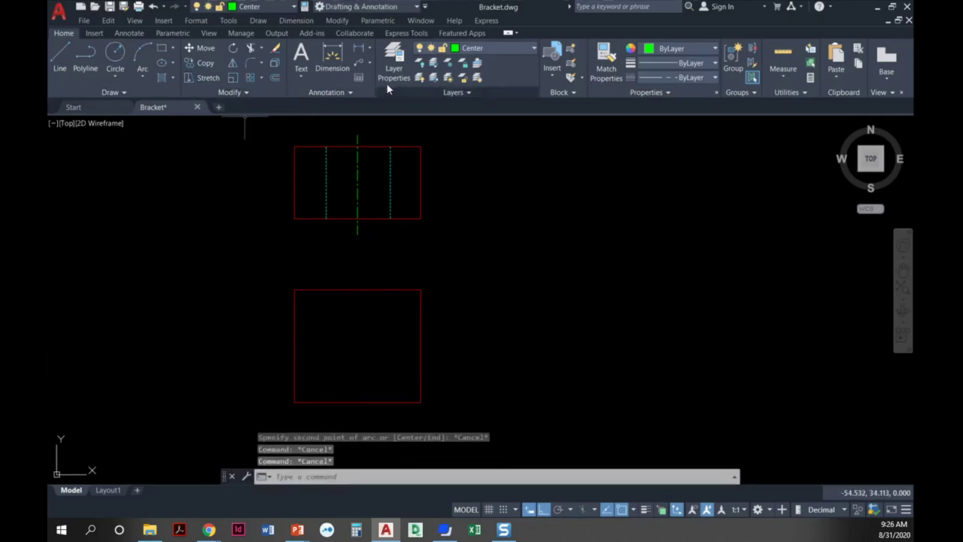
left_click(503, 50)
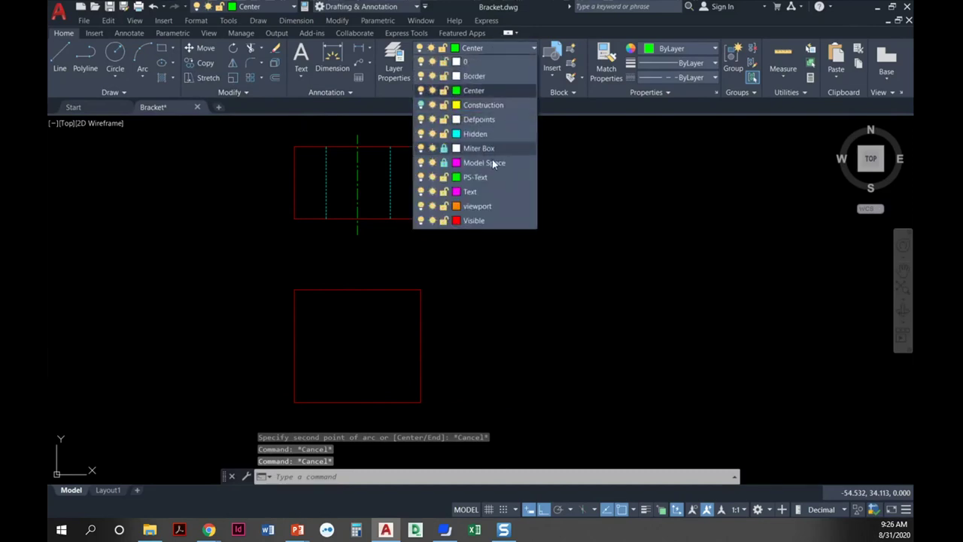
- On the Visible layer, draw a circle centred on the bottom edge's midpoint
left_click(476, 220)
left_click(114, 50)
middle_click_drag(361, 361, 343, 305)
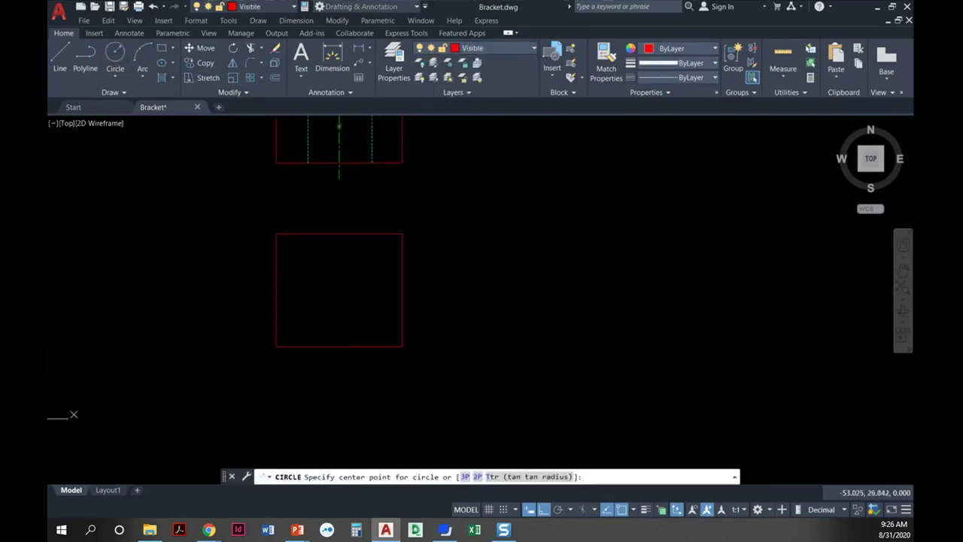
left_click(339, 346)
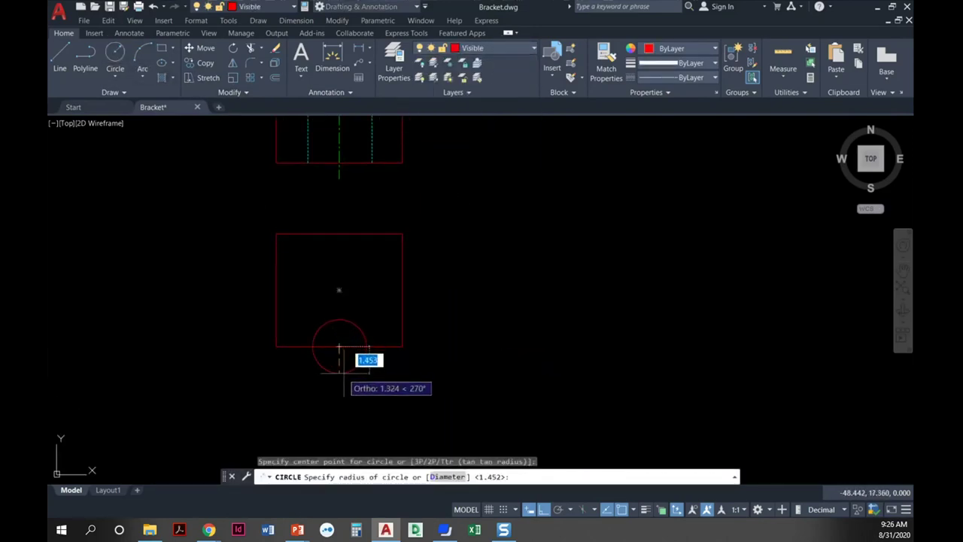
left_click(339, 384)
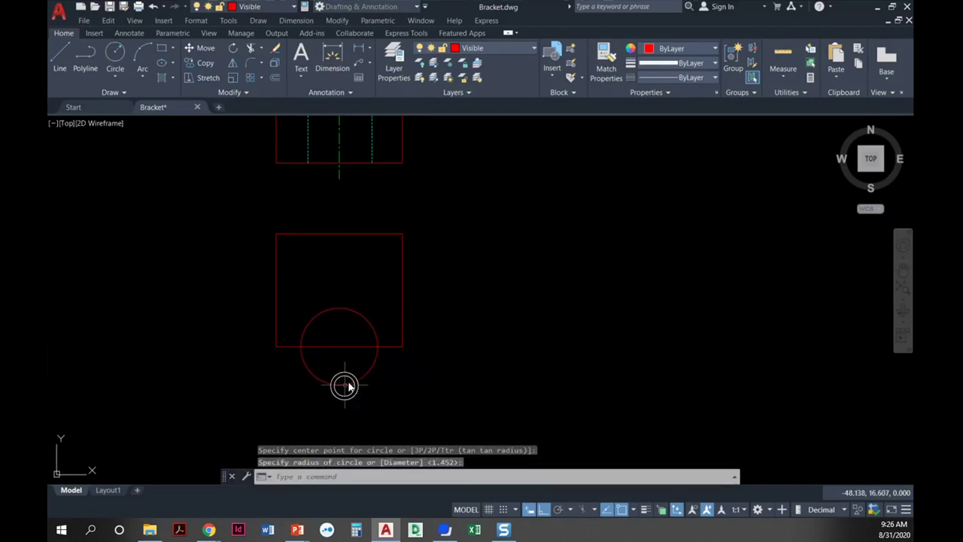
- Trim away the circle's lower half to leave a semicircular notch
type("tr")
key("Return")
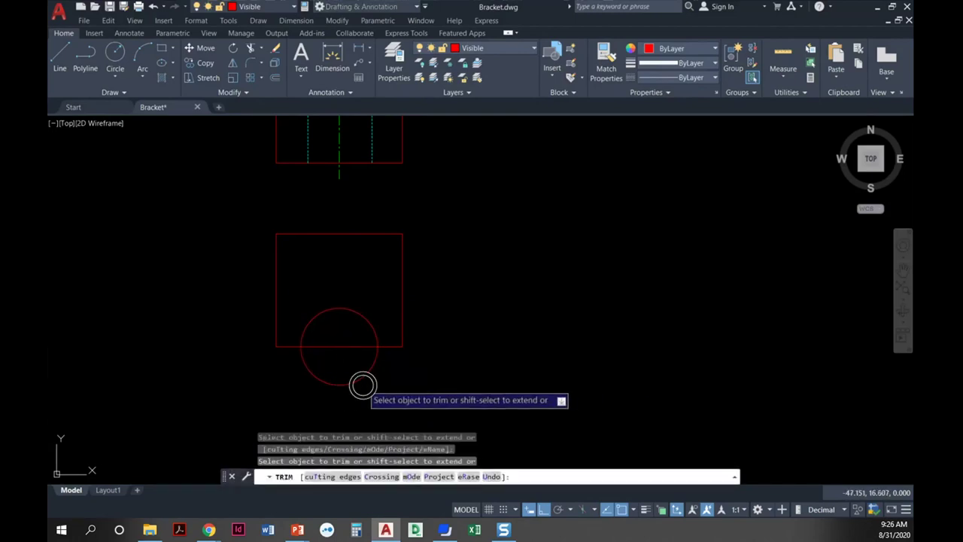
mouse_move(361, 383)
left_mouse_down()
mouse_move(326, 329)
mouse_move(323, 349)
left_mouse_up()
key("Escape")
middle_click_drag(331, 350, 340, 369)
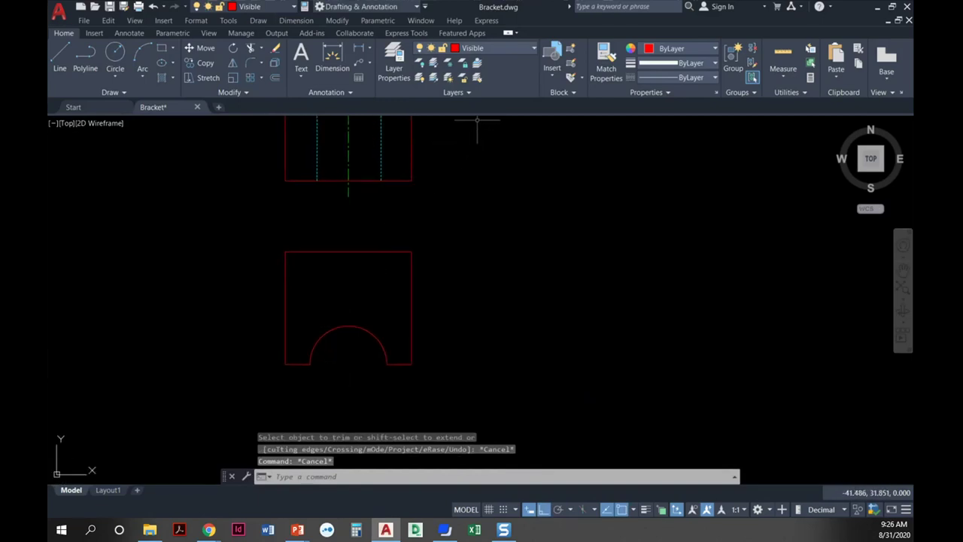
- Make Center the current layer and place a Dimension Center Mark on the semicircular notch
left_click(499, 47)
left_click(487, 92)
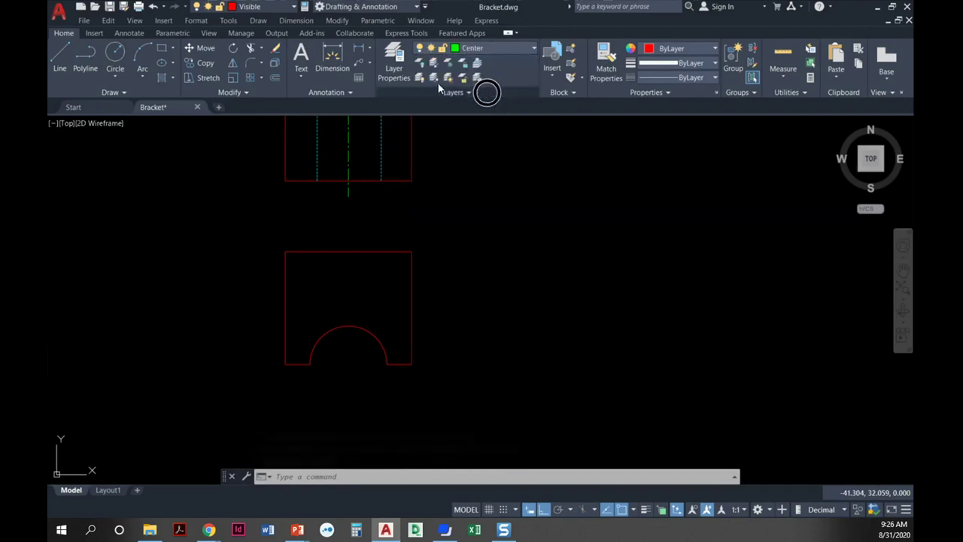
left_click(296, 21)
left_click(312, 239)
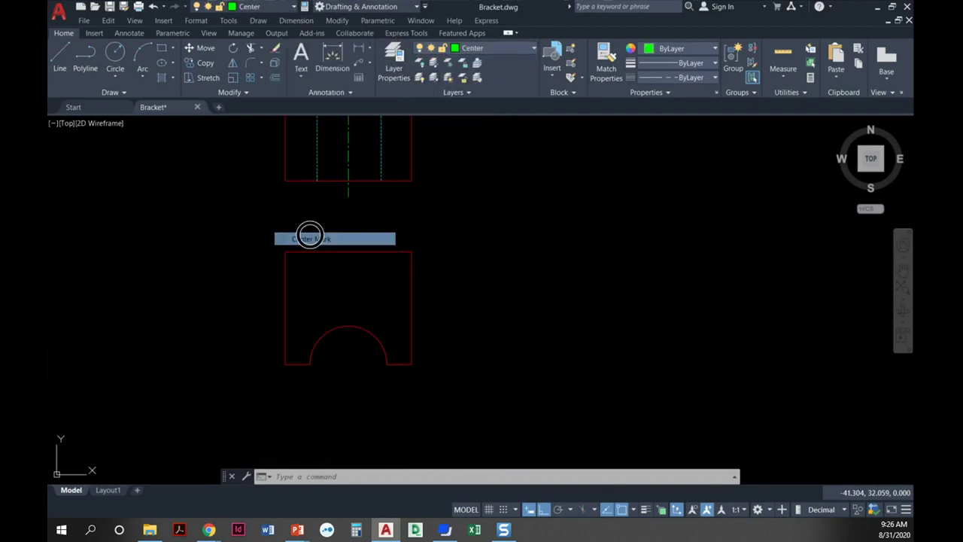
left_click(361, 329)
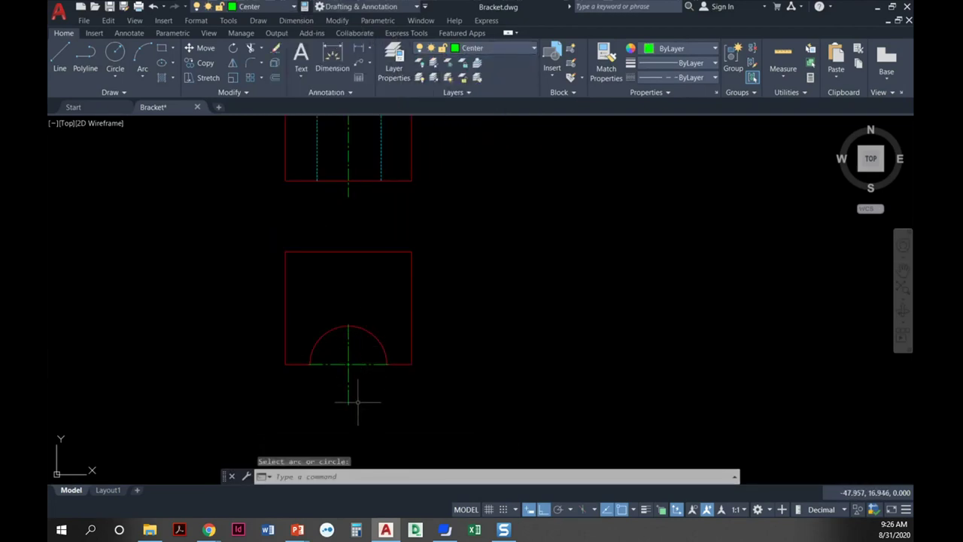
key("Escape")
key("Escape")
scroll(350, 375, "up", 2)
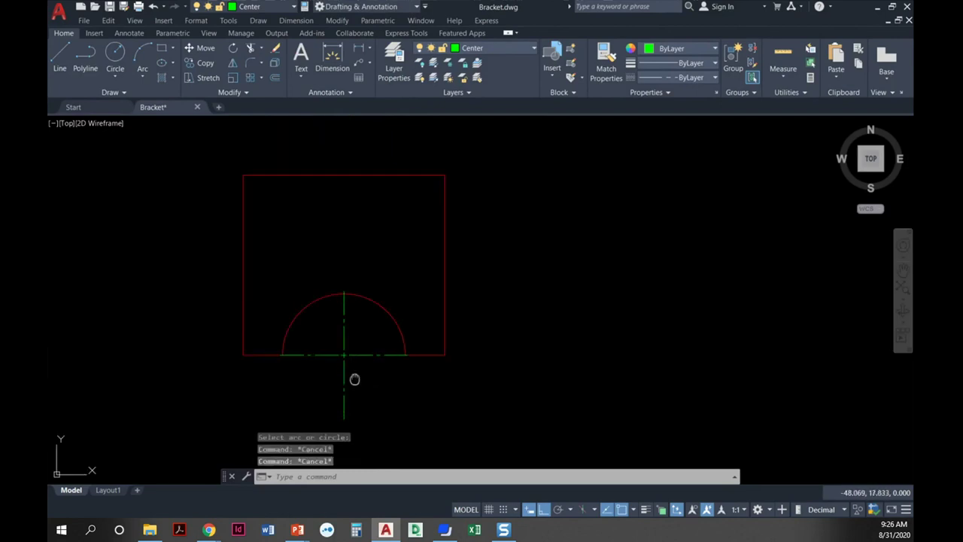
middle_click_drag(355, 378, 353, 316)
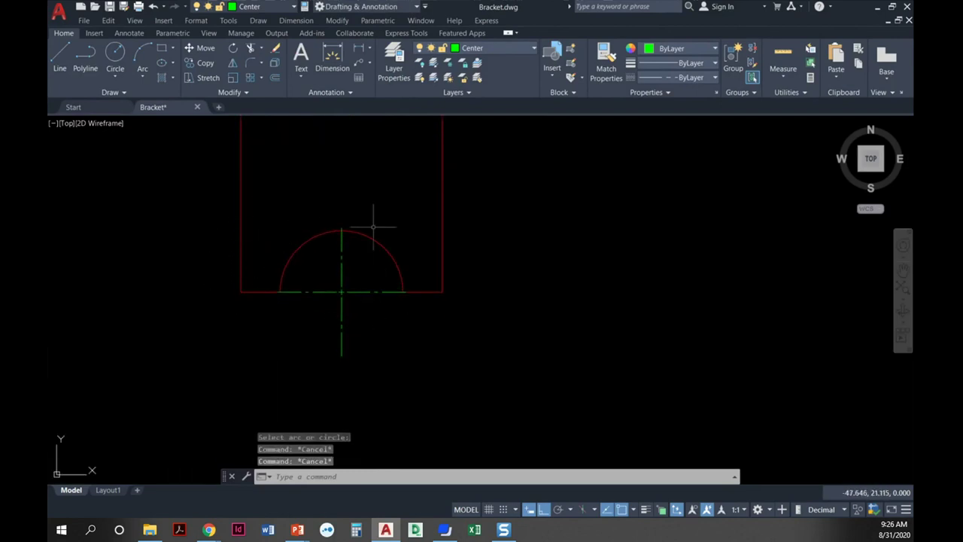
scroll(366, 327, "up", 2)
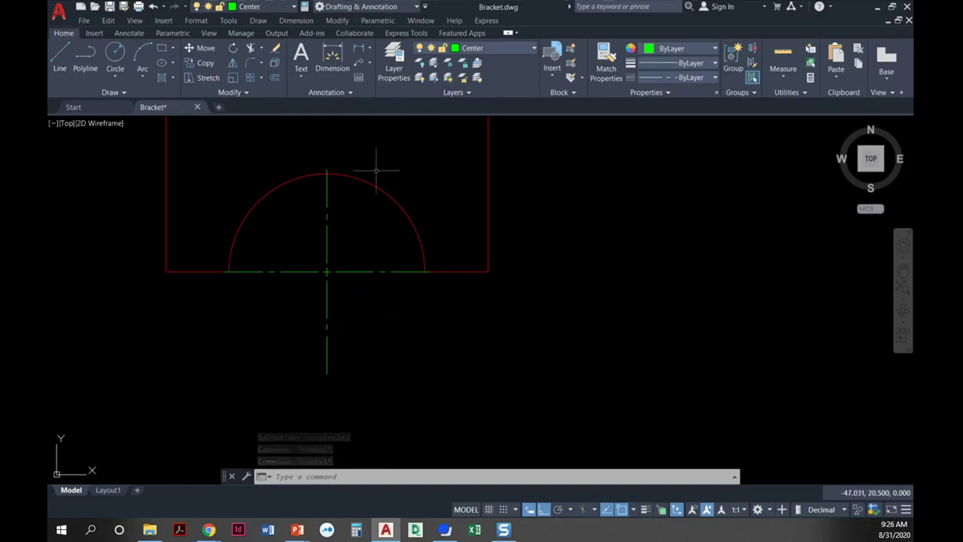
left_click(337, 317)
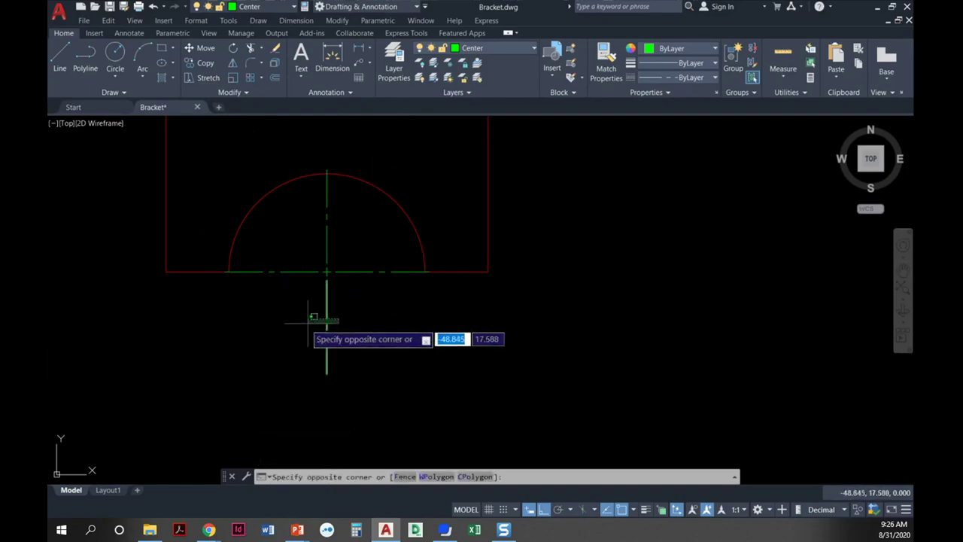
left_click(286, 344)
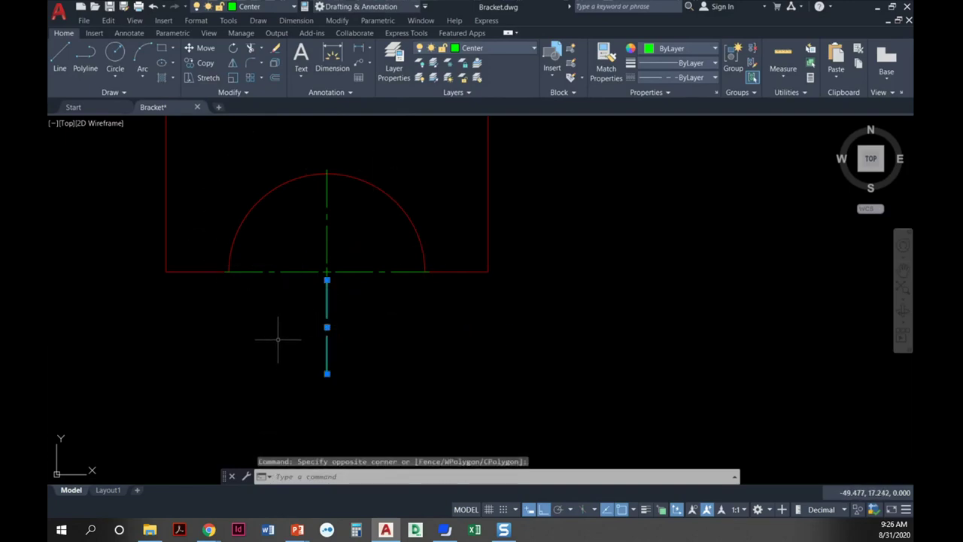
key("Delete")
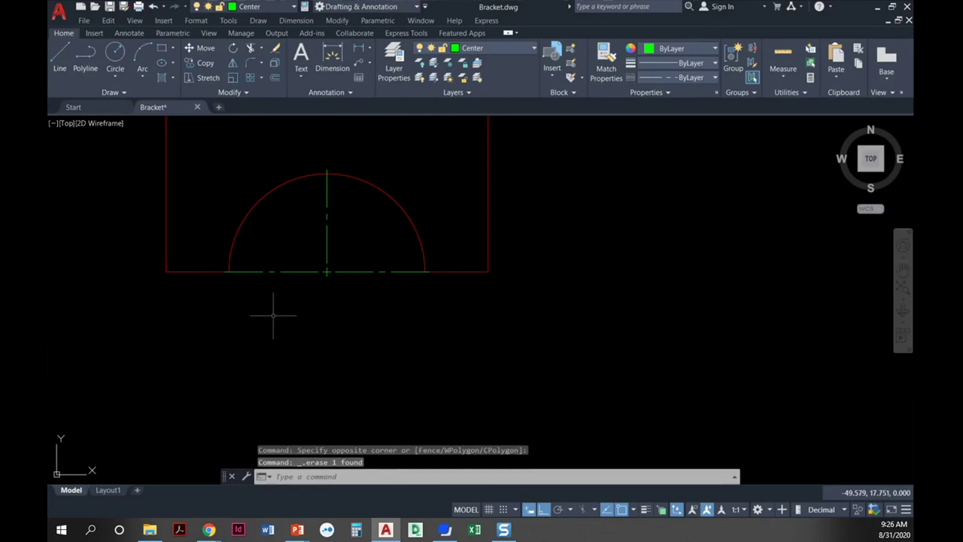
scroll(273, 316, "down", 2)
middle_click_drag(273, 310, 252, 351)
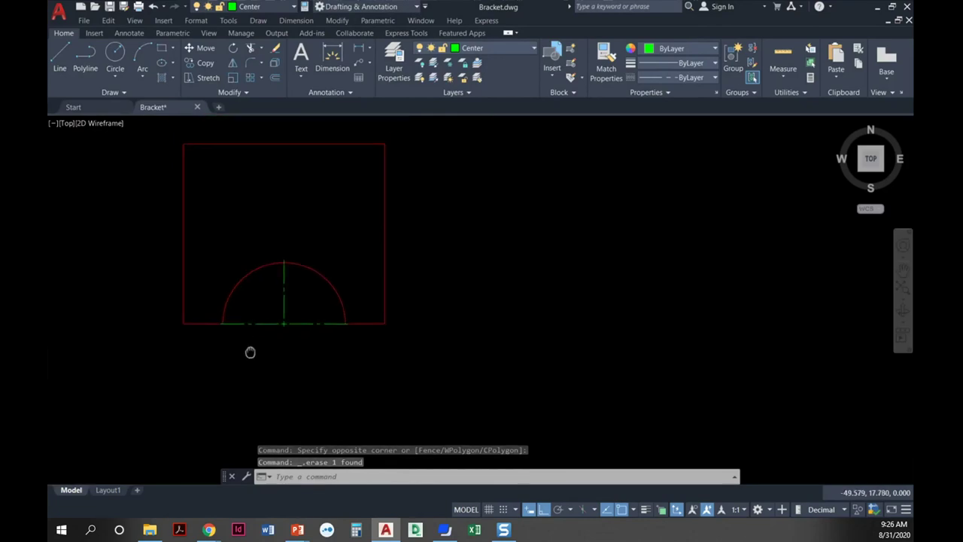
scroll(251, 351, "down", 2)
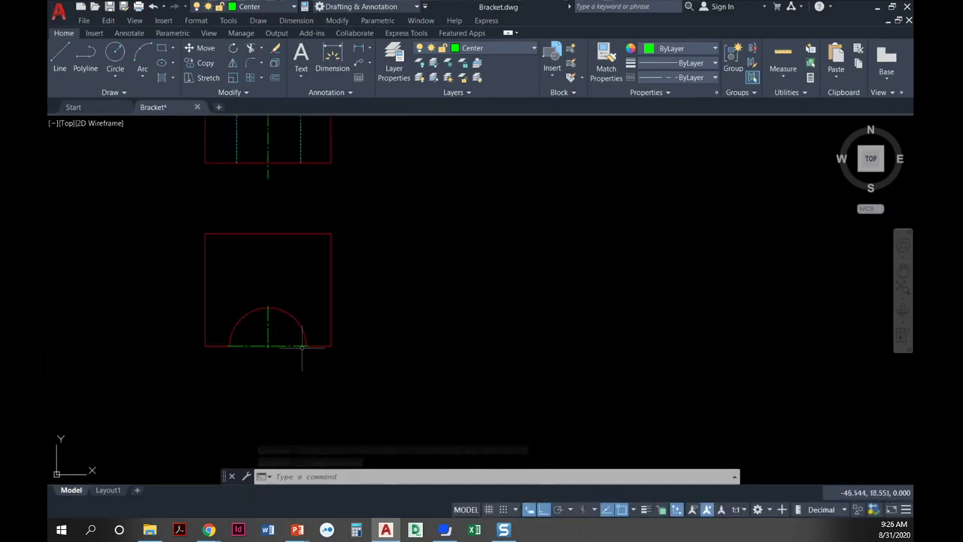
middle_click_drag(307, 338, 316, 359)
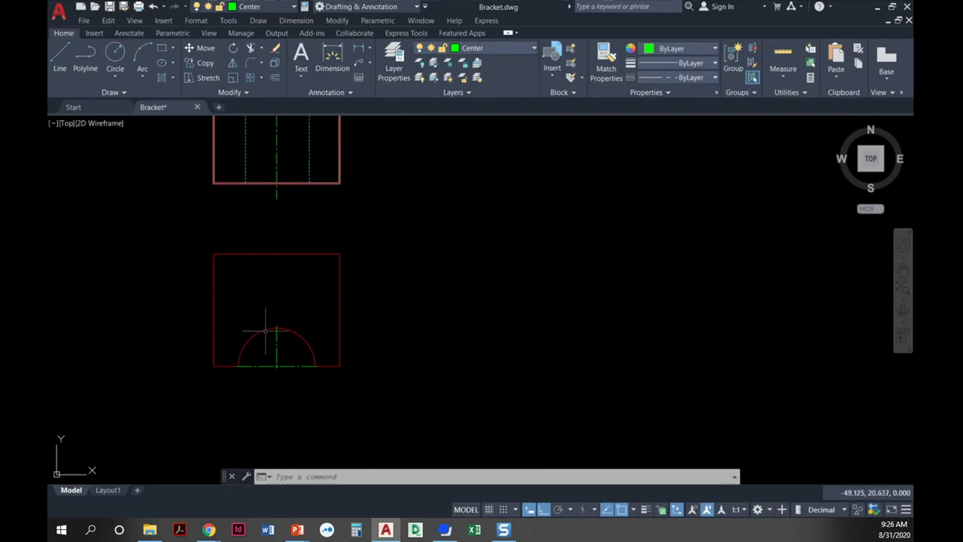
middle_click_drag(280, 193, 294, 251)
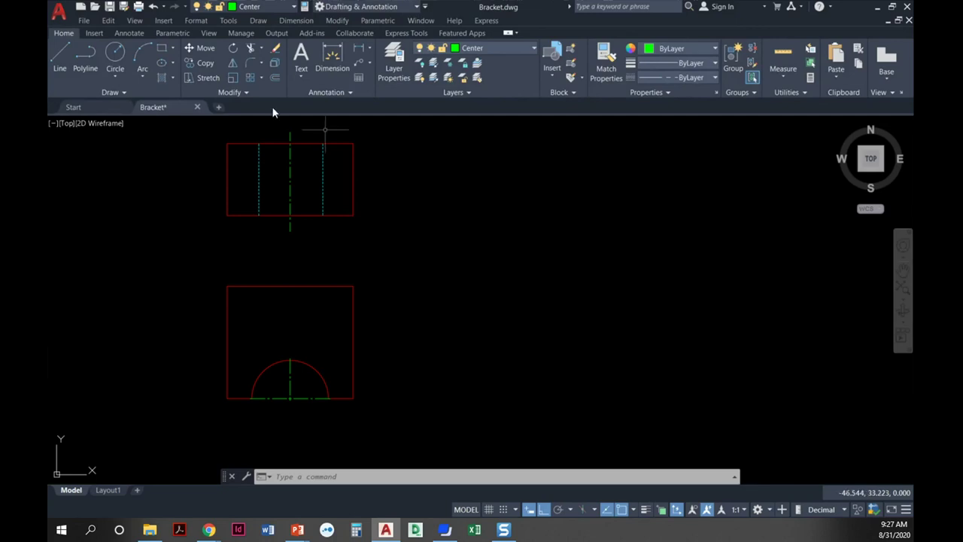
- Make Visible the current layer and draw a circle to the right of the views
left_click(117, 56)
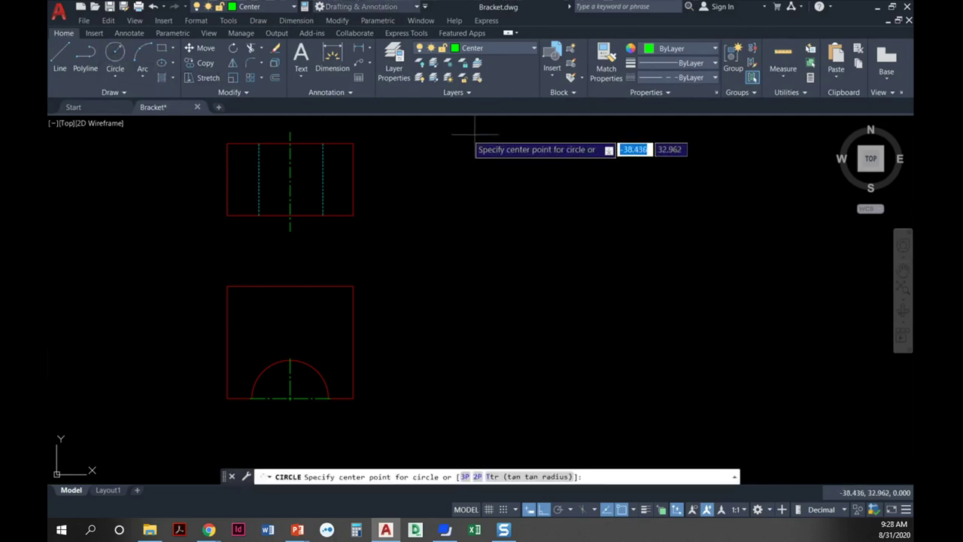
key("Escape")
left_click(496, 47)
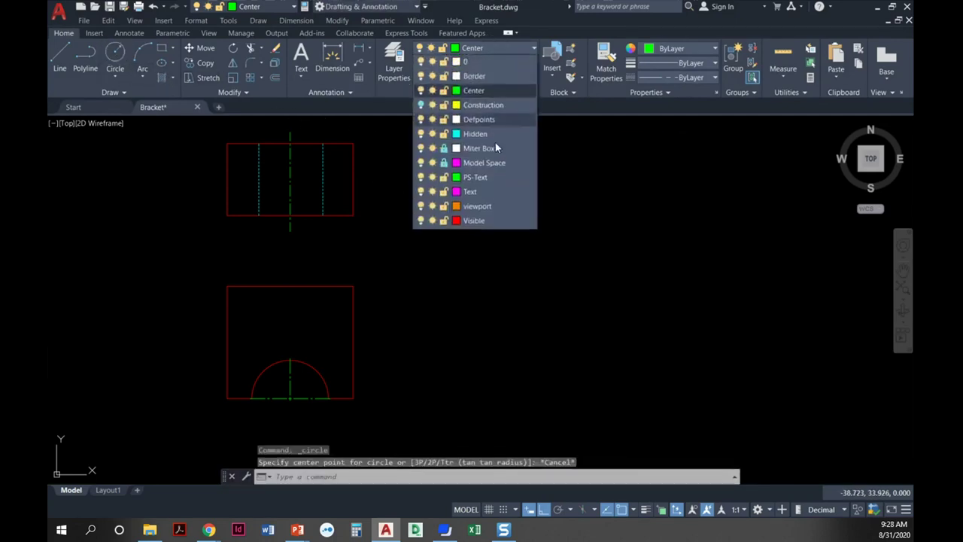
left_click(469, 214)
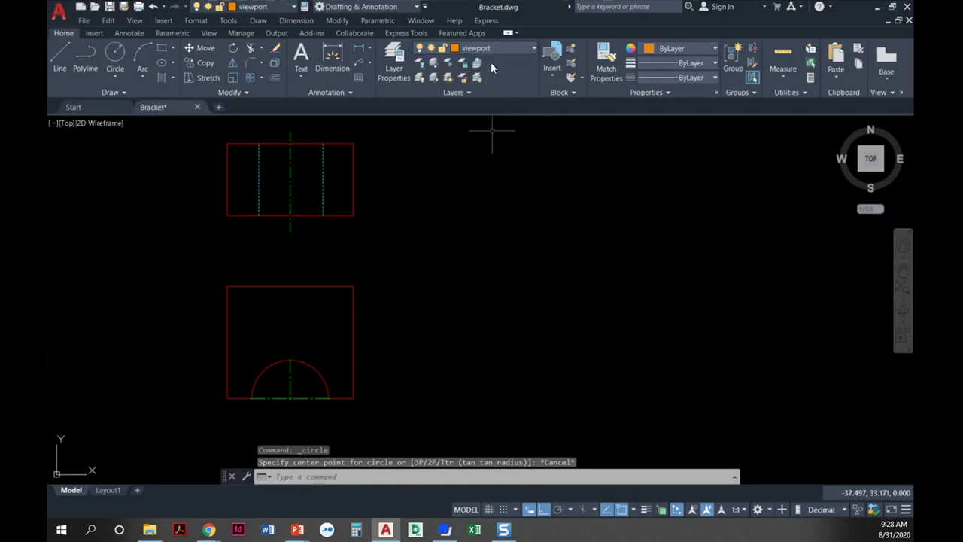
left_click(491, 47)
left_click(492, 221)
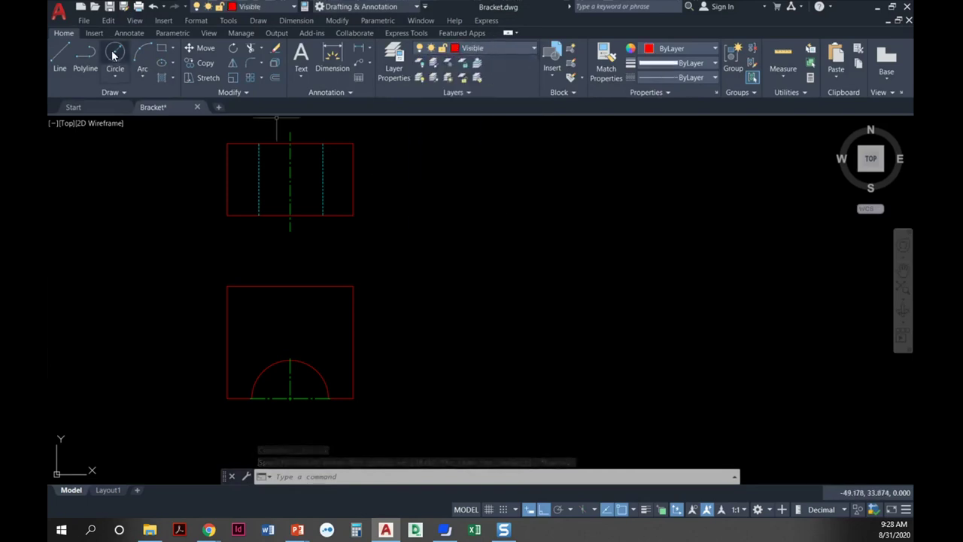
left_click(115, 56)
left_click(512, 235)
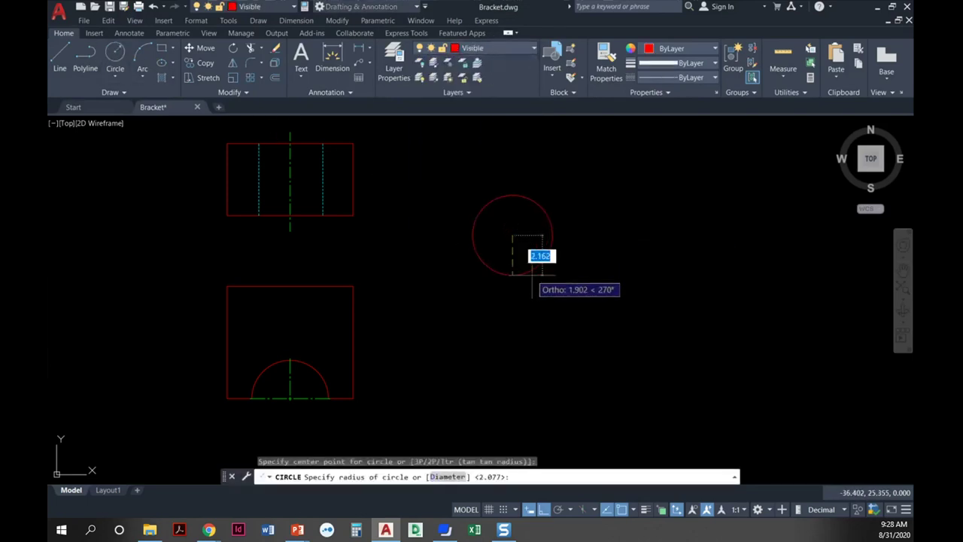
left_click(531, 275)
middle_click_drag(518, 249, 461, 278)
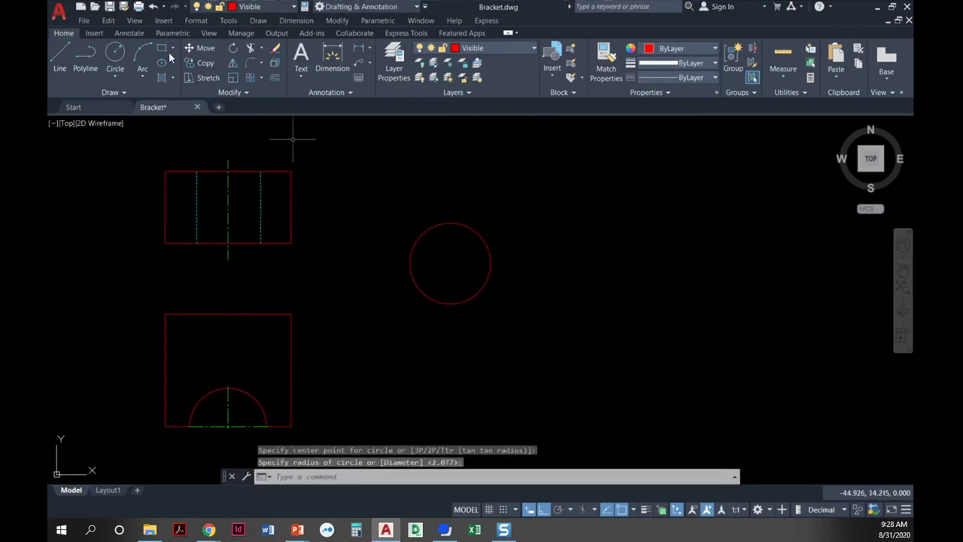
- With Ortho off (F8), draw a three-point semicircular arc beside the circle
left_click(136, 51)
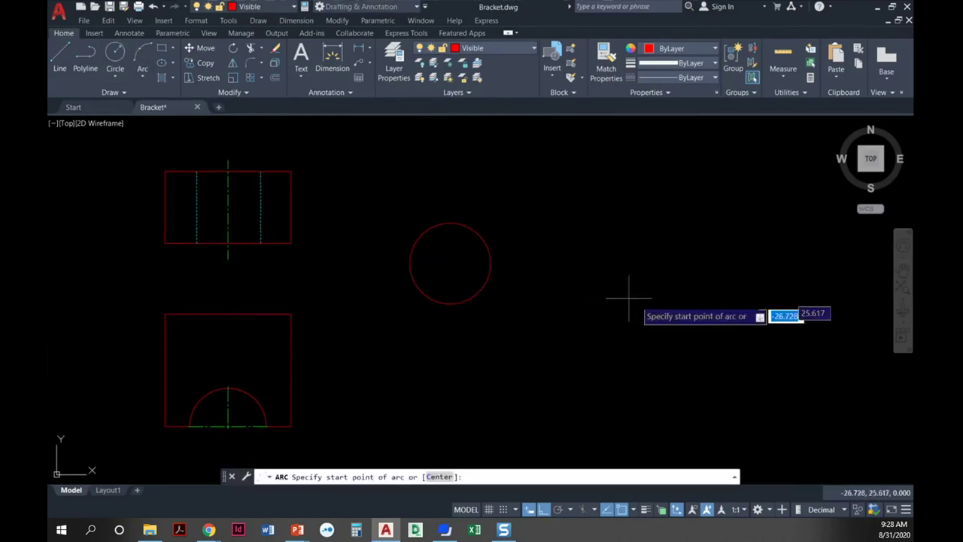
left_click(656, 294)
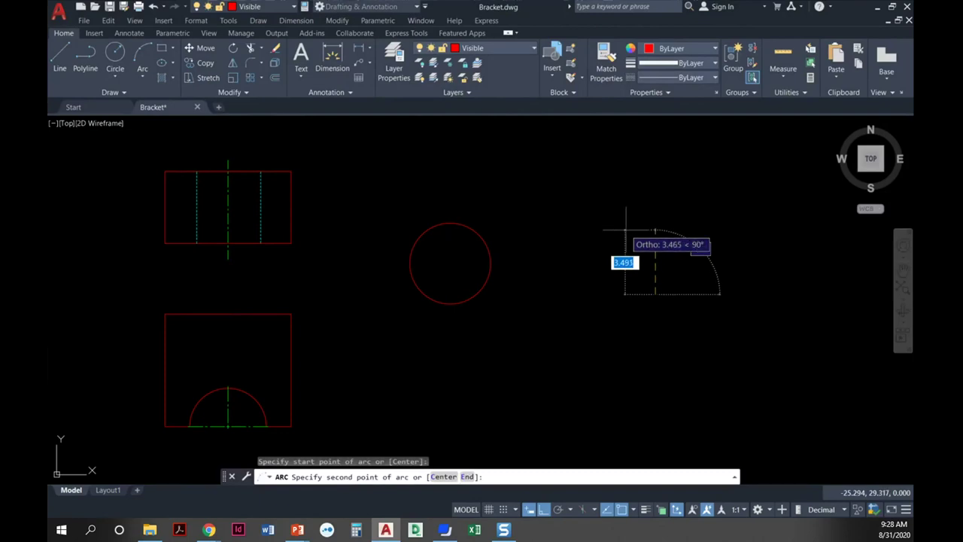
key("F8")
left_click(614, 225)
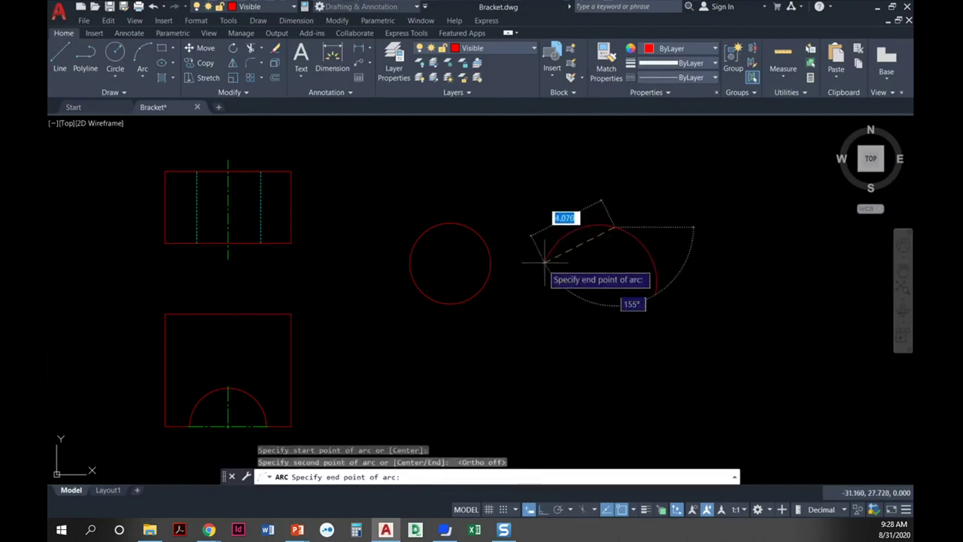
left_click(539, 290)
key("Escape")
key("Escape")
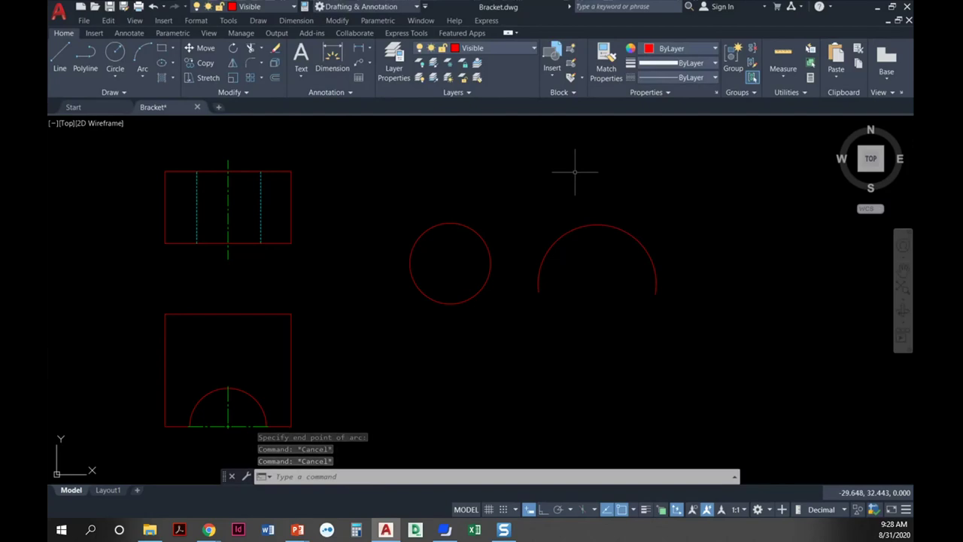
middle_click_drag(586, 210, 598, 209)
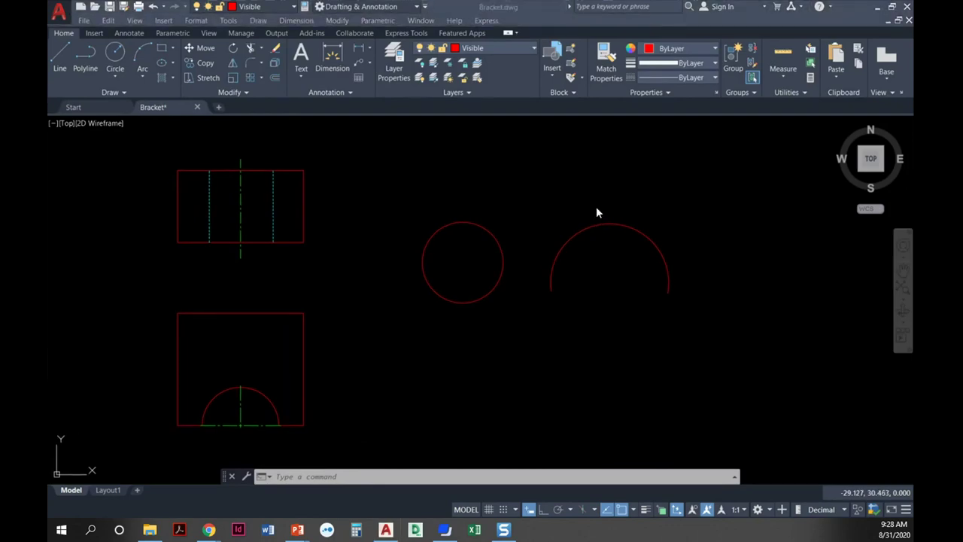
key("alt+Tab")
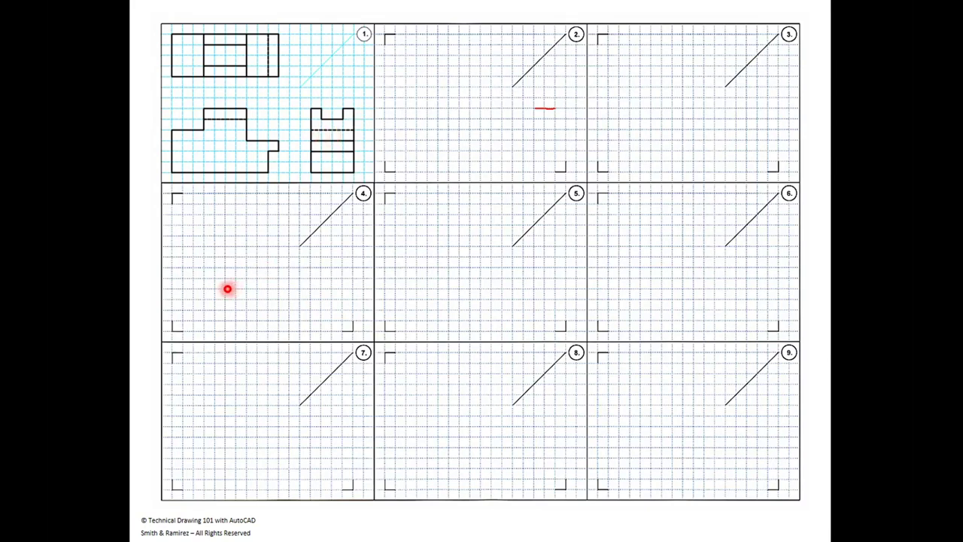
- Advance from the Exercise 2-1 slide to the solutions slide
left_click(227, 255)
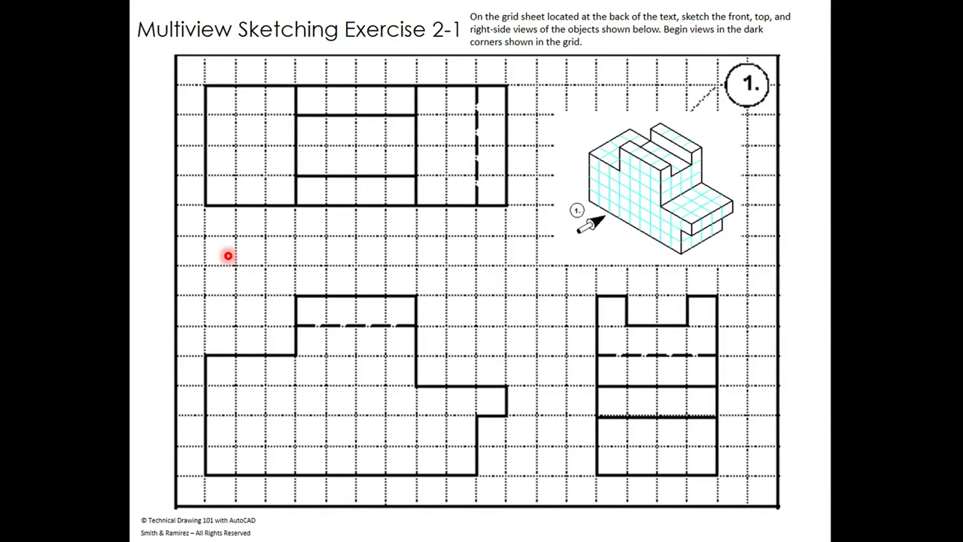
key("Right")
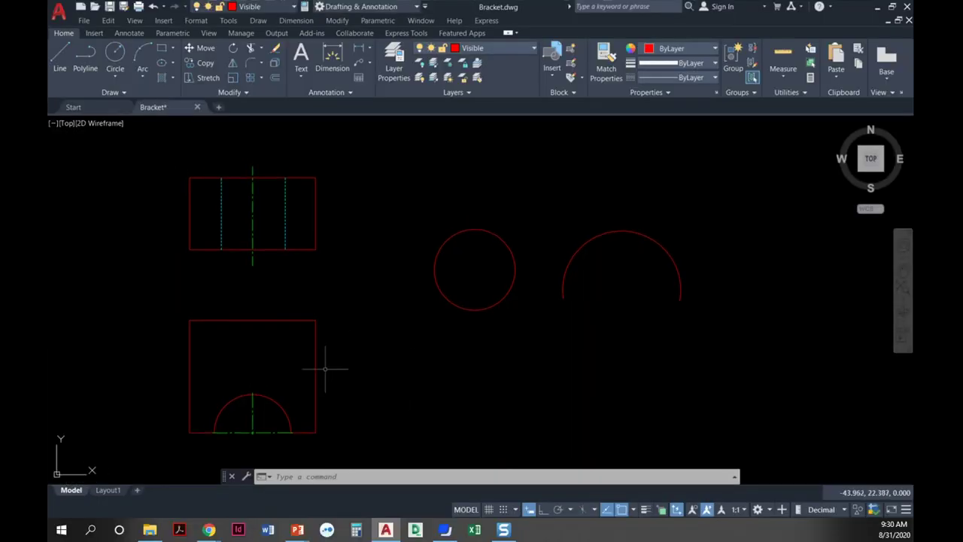
- Undo the extra circle and arc with repeated U until the full hole and center mark return
key("Escape")
key("Escape")
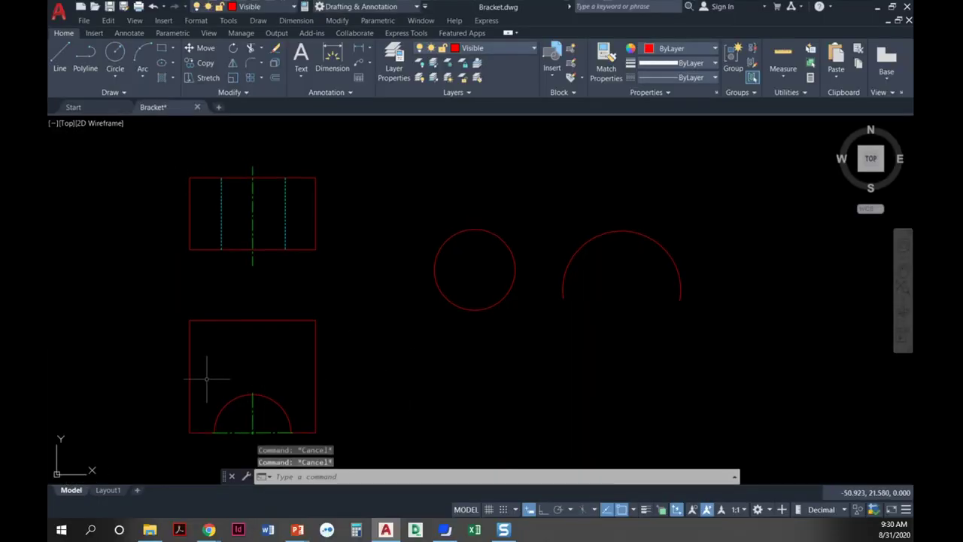
type("u")
key("Return")
type("u")
key("Return")
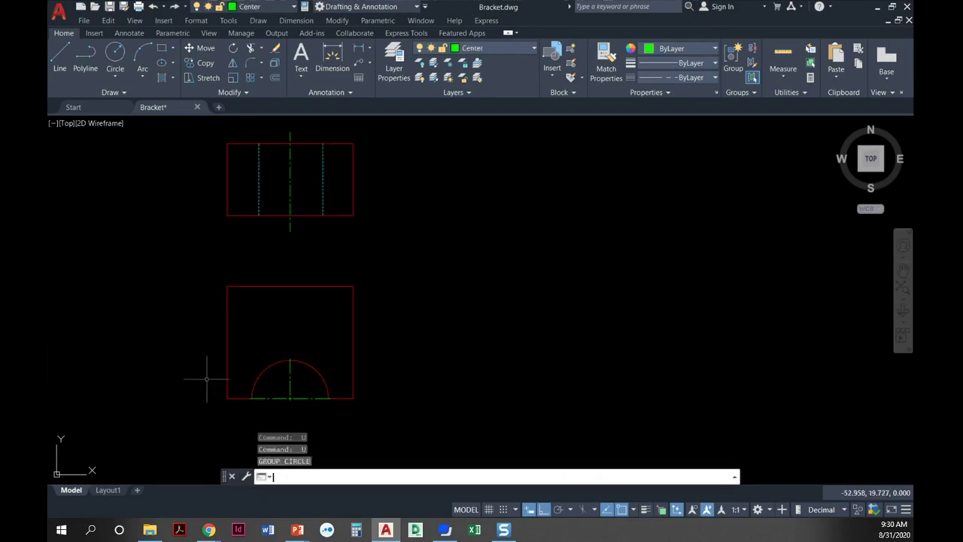
type("u")
key("Return")
key("Return")
key("Return")
key("Return")
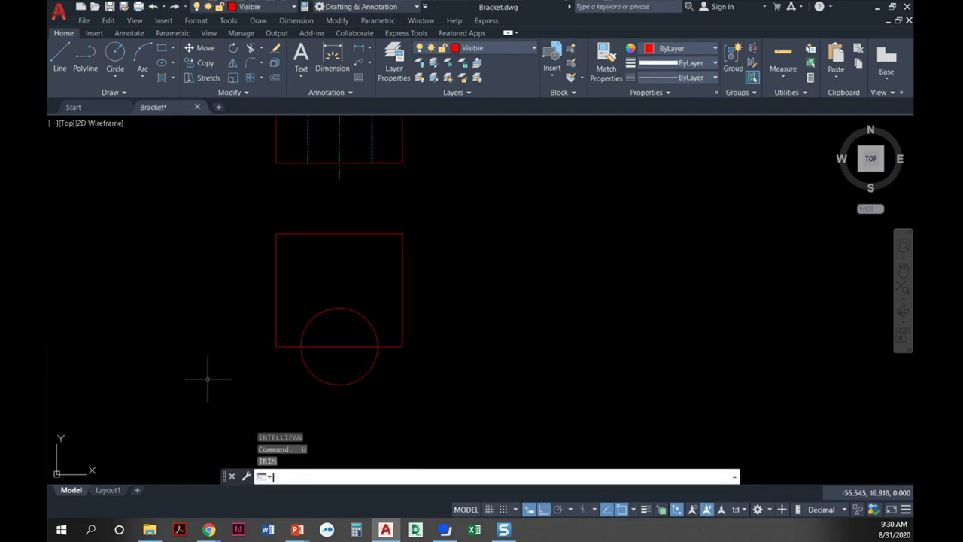
key("Return")
key("Return")
key("Return")
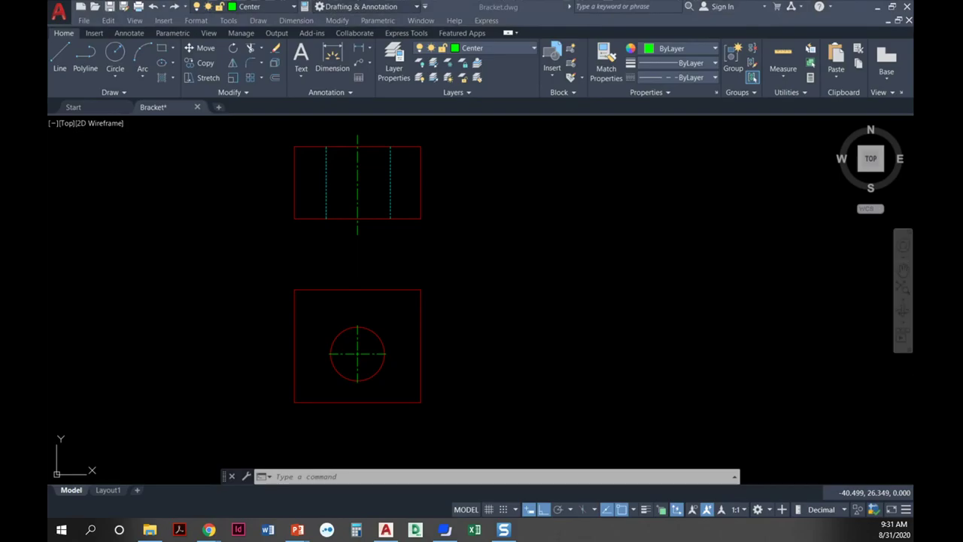
key("alt+Tab")
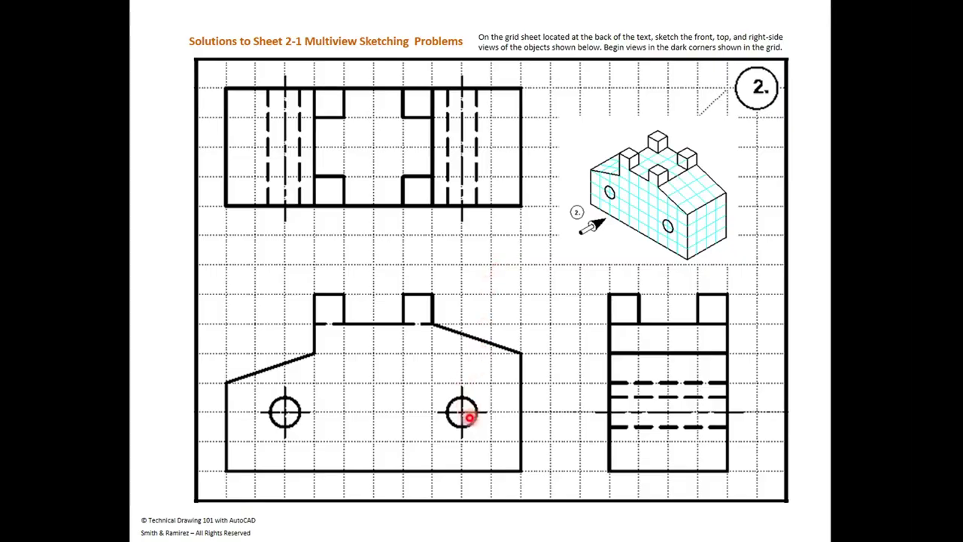
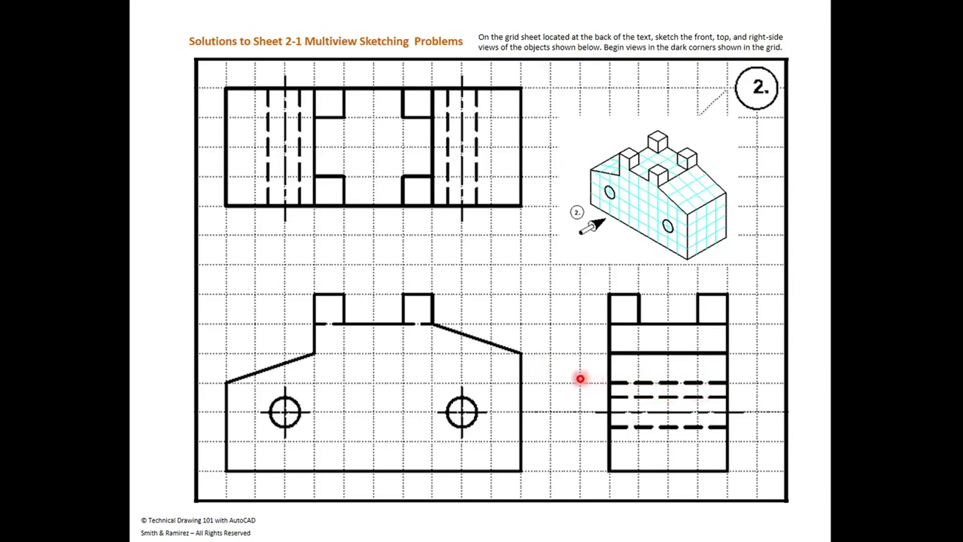
- Show the problem 3 solution with three views of the V-notched block with a hole
key("Right")
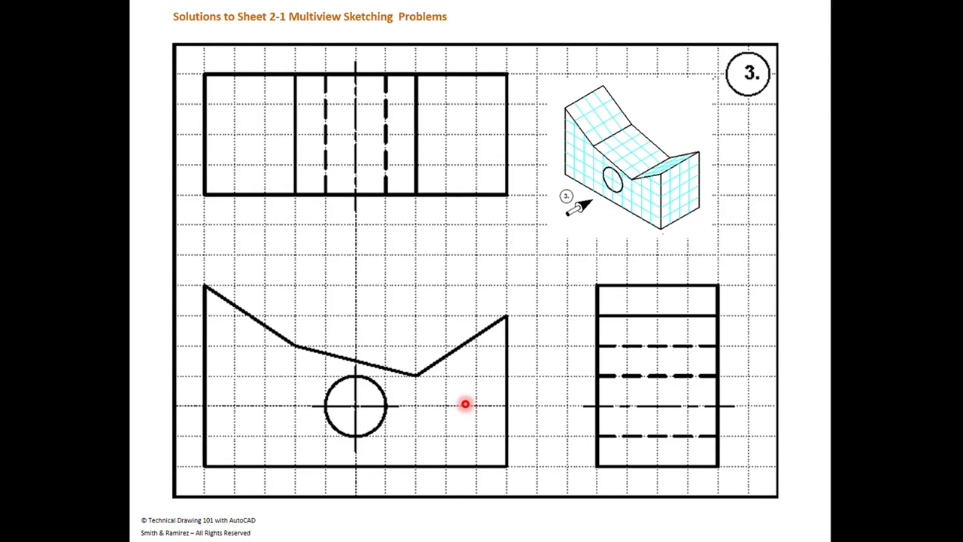
- Show the problem 4 solution with three views of the block with a semicircular cutout
key("Right")
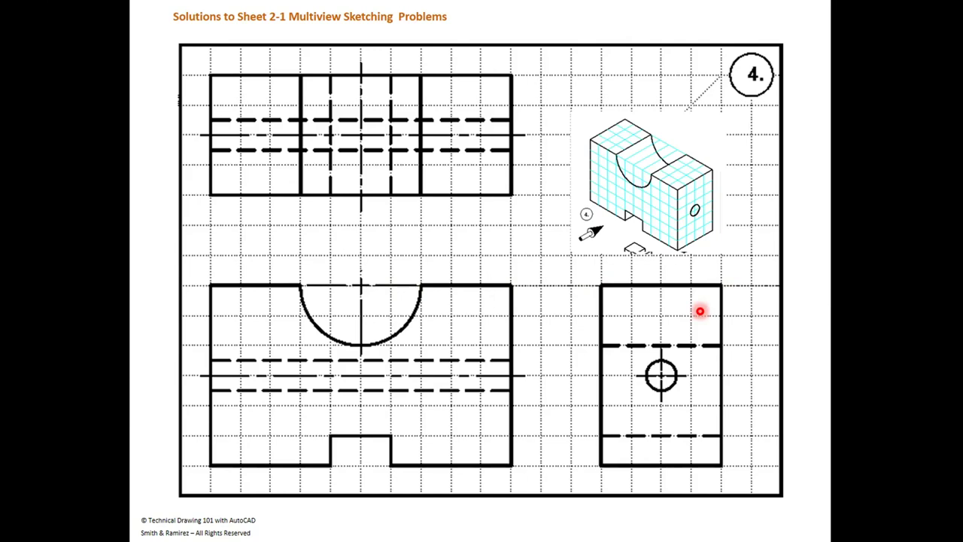
- Move the circle and its centerlines so the centre sits on the square's bottom-edge midpoint
key("alt+Tab")
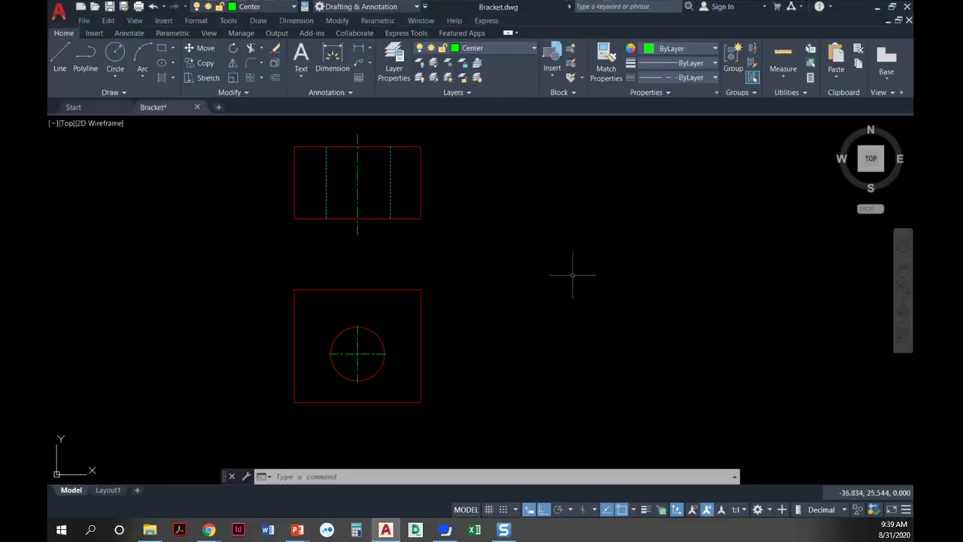
middle_click_drag(448, 305, 436, 299)
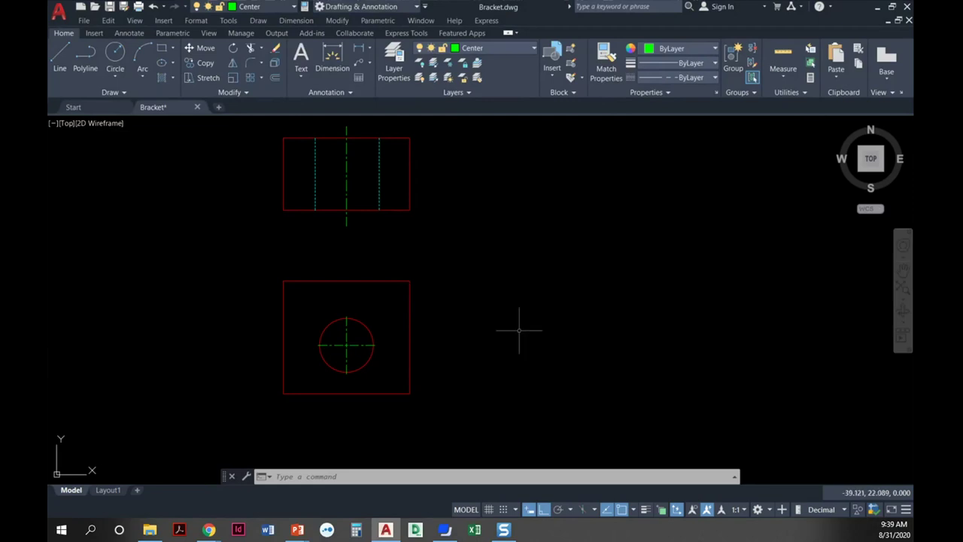
left_click(372, 372)
left_click(321, 324)
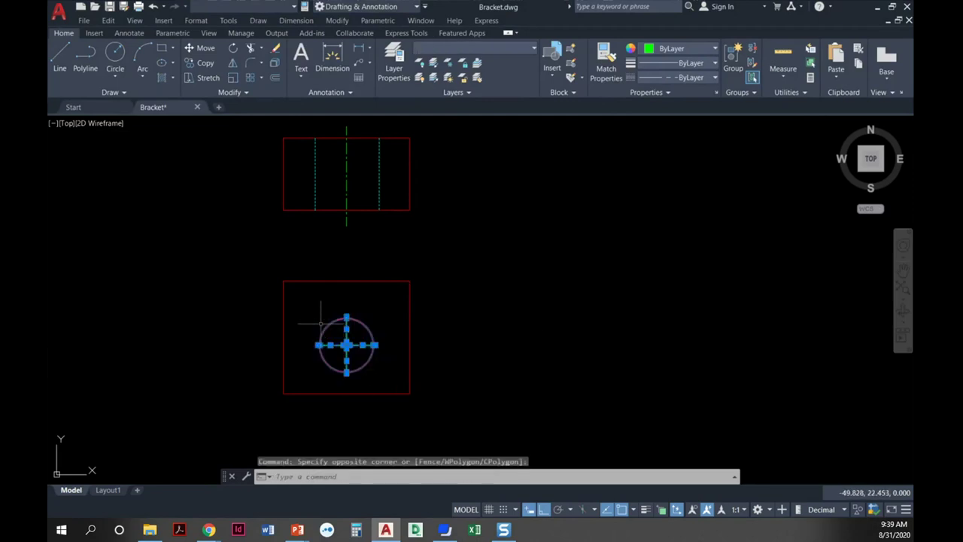
type("m")
key("Return")
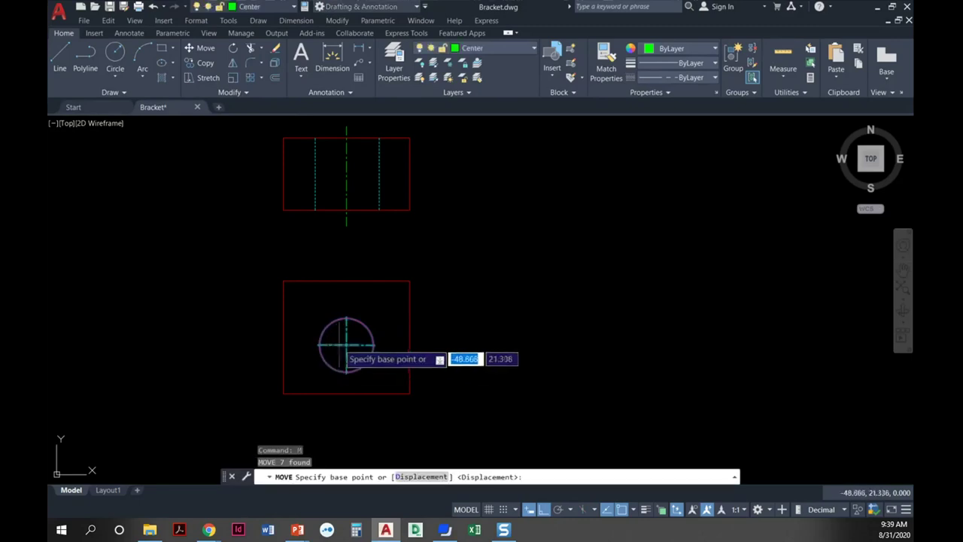
scroll(342, 344, "up", 5)
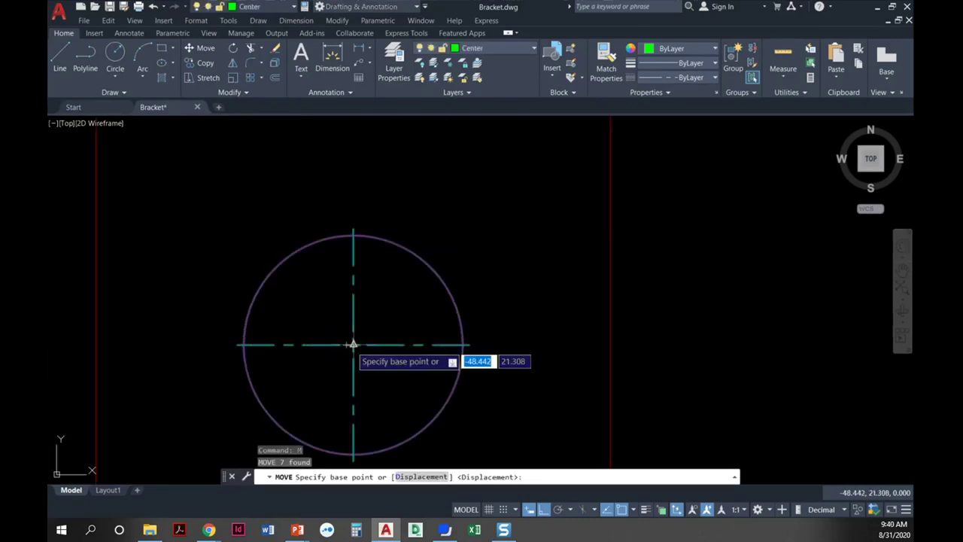
left_click(353, 345)
scroll(355, 241, "down", 3)
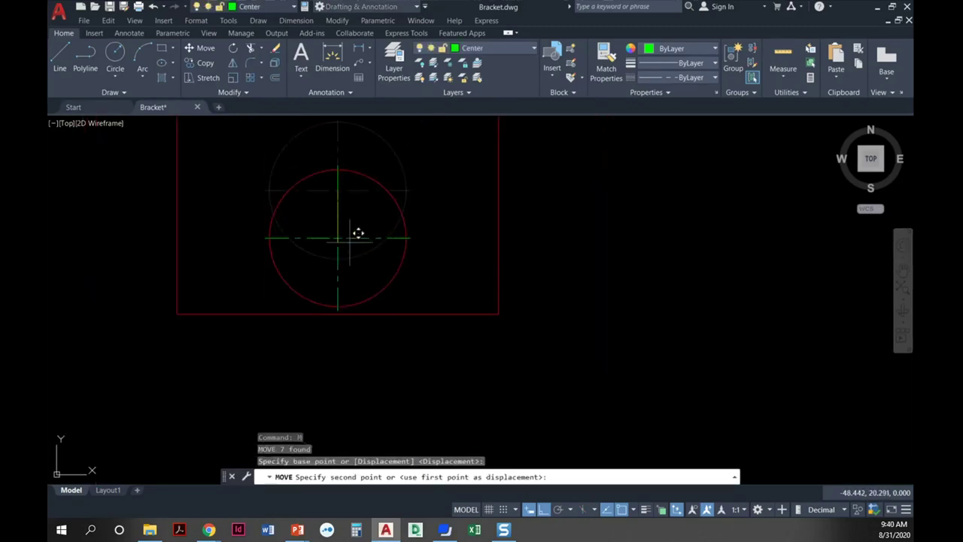
left_click(337, 314)
key("Escape")
key("Escape")
key("Escape")
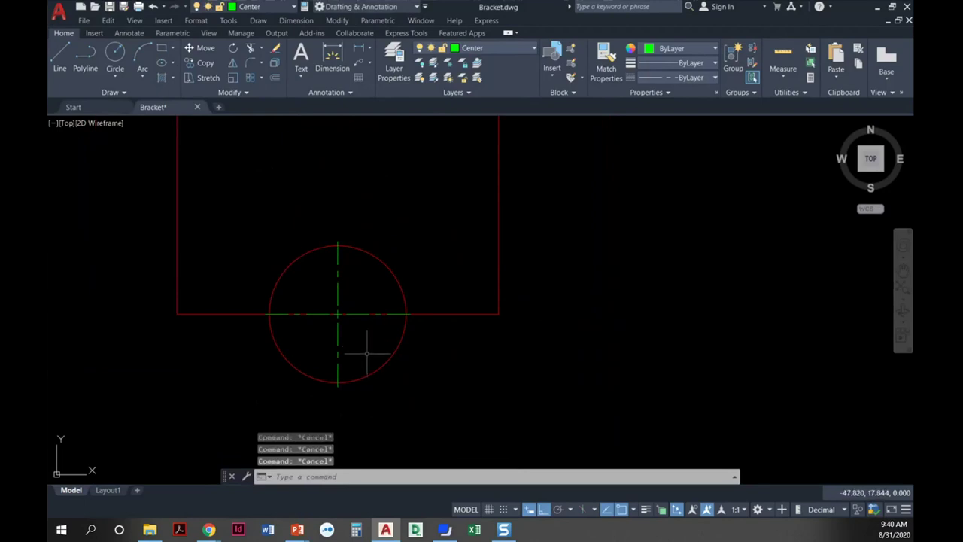
- Erase the lower centerline, then trim away the circle's lower half and the edge between its ends
left_click(338, 370)
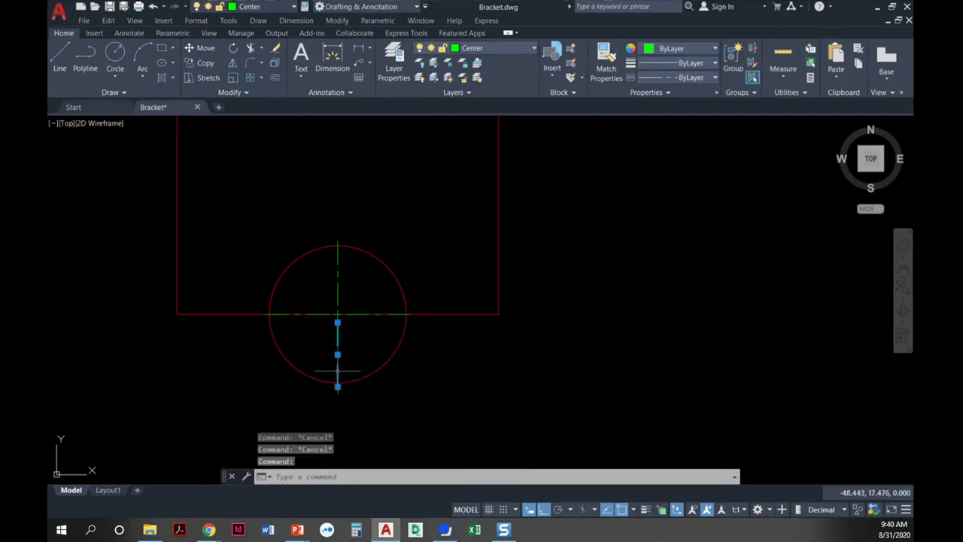
key("Delete")
type("tr")
key("Return")
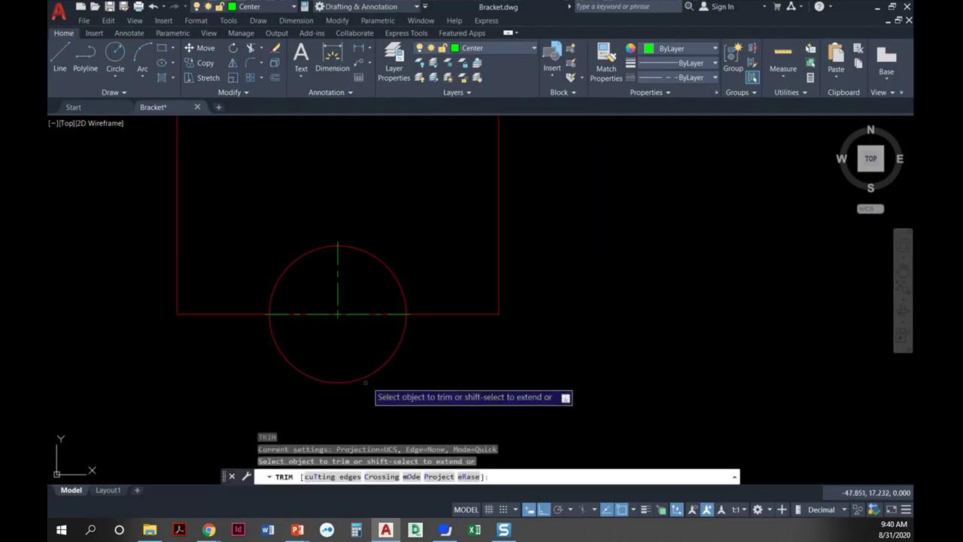
left_click_drag(356, 359, 380, 386)
scroll(342, 322, "up", 6)
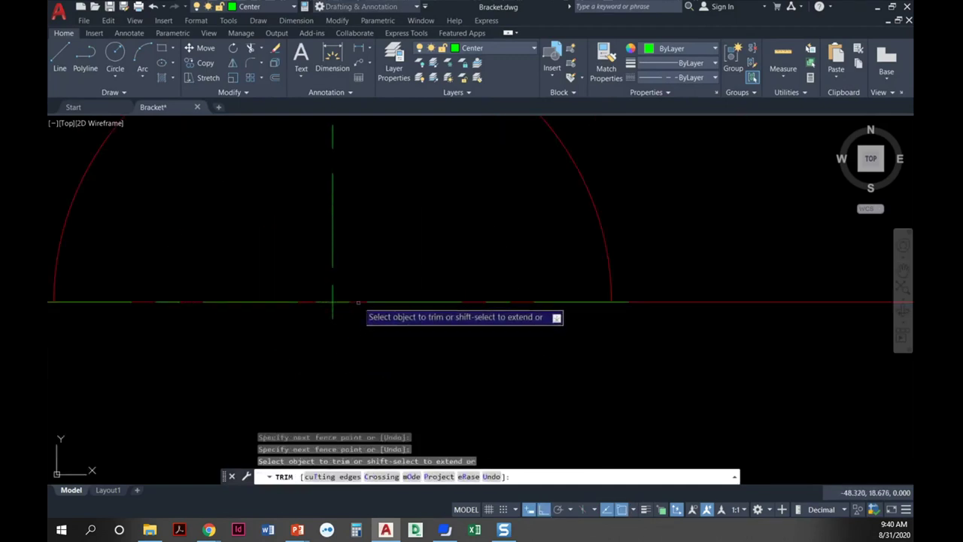
left_click(362, 301)
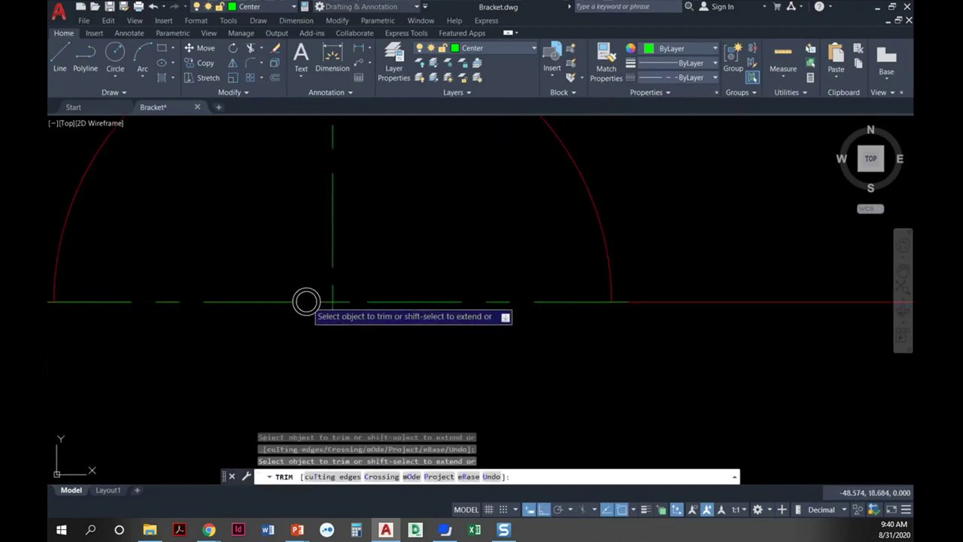
scroll(306, 306, "down", 8)
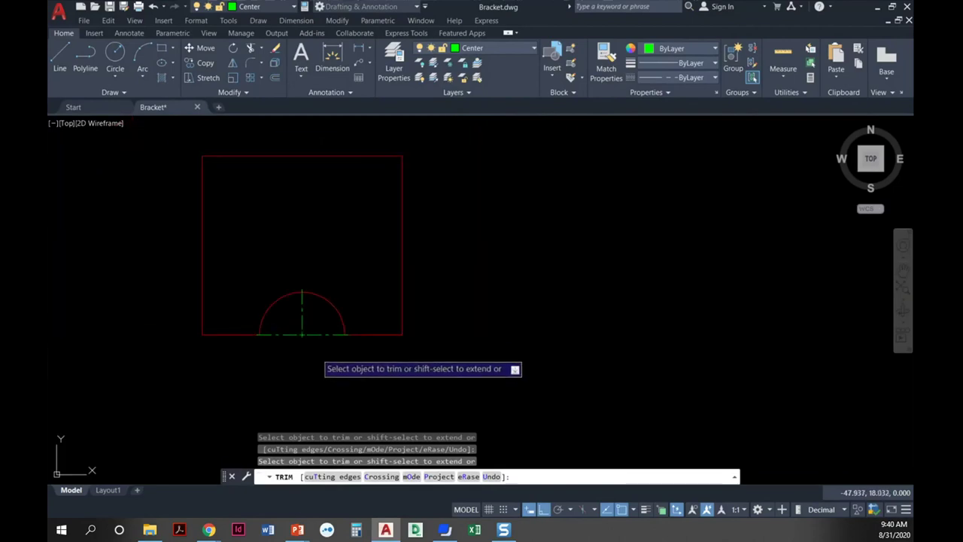
key("Escape")
middle_click_drag(311, 355, 266, 352)
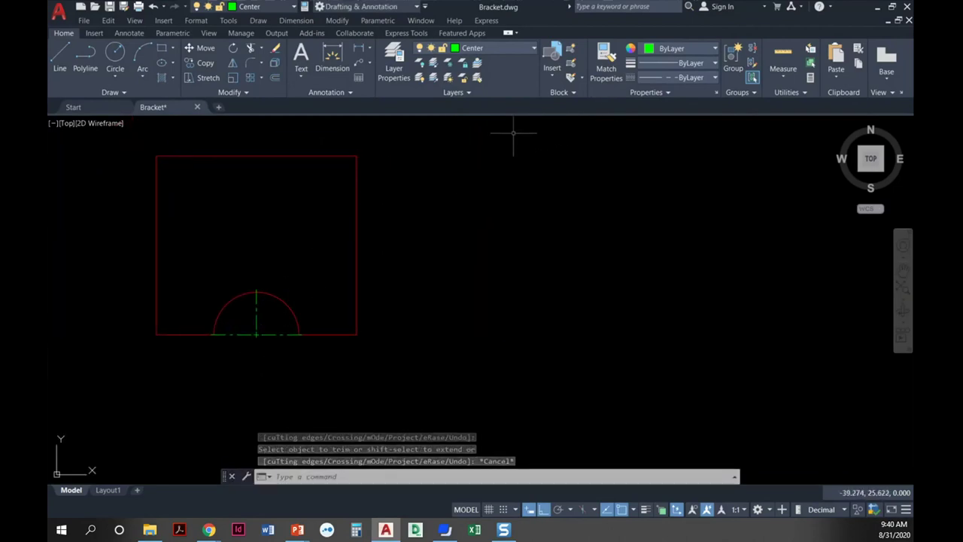
- Make Visible the current layer
type("c")
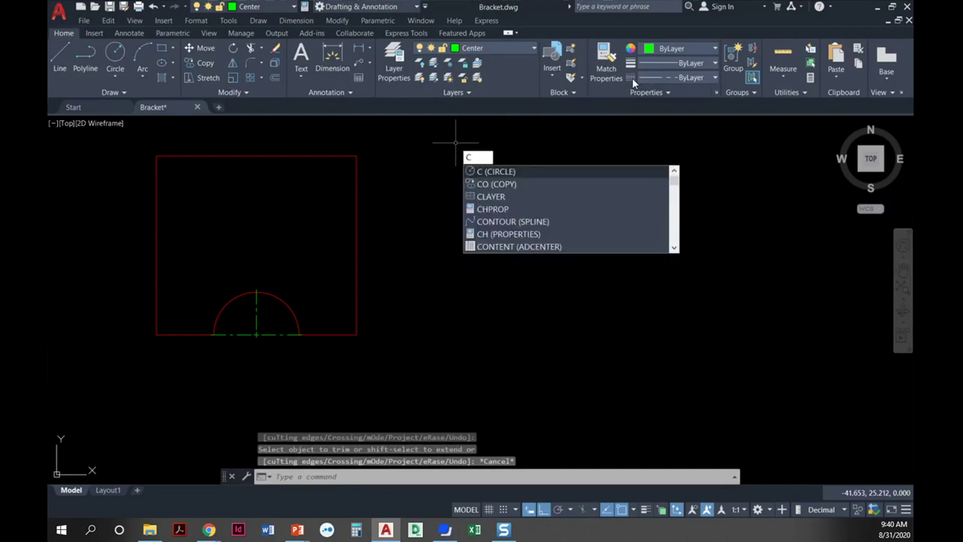
key("Escape")
key("Escape")
left_click(513, 51)
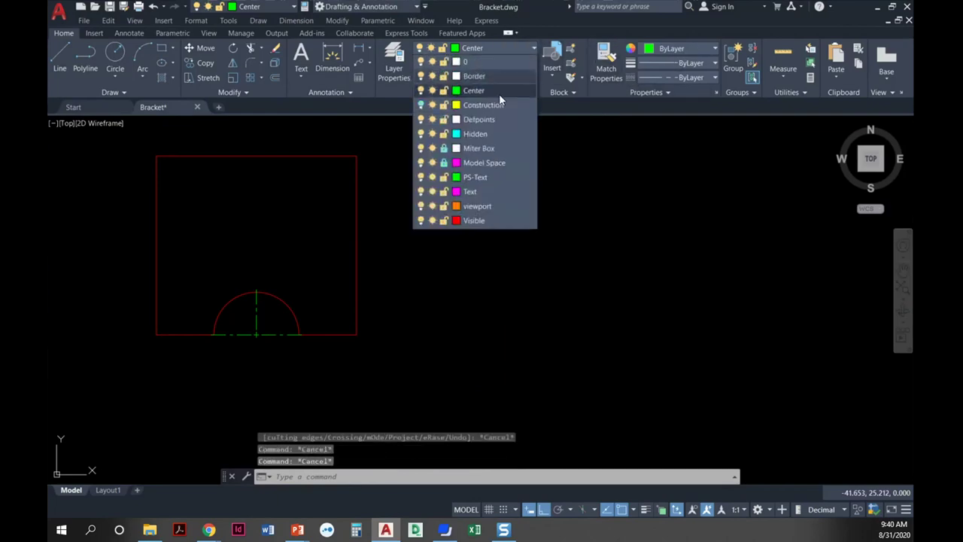
left_click(475, 216)
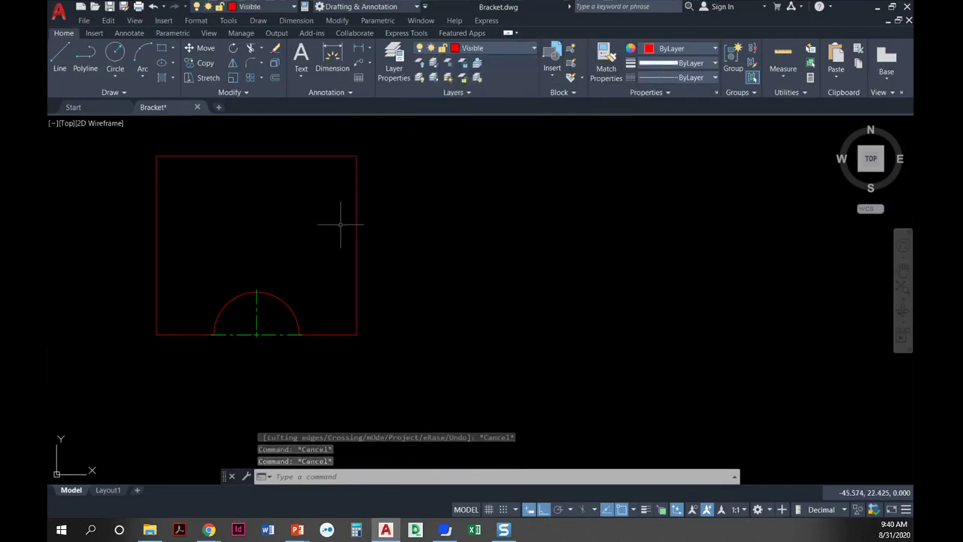
- Draw a rectangle right of the front view, spanning from its bottom to its top
type("rec")
key("Return")
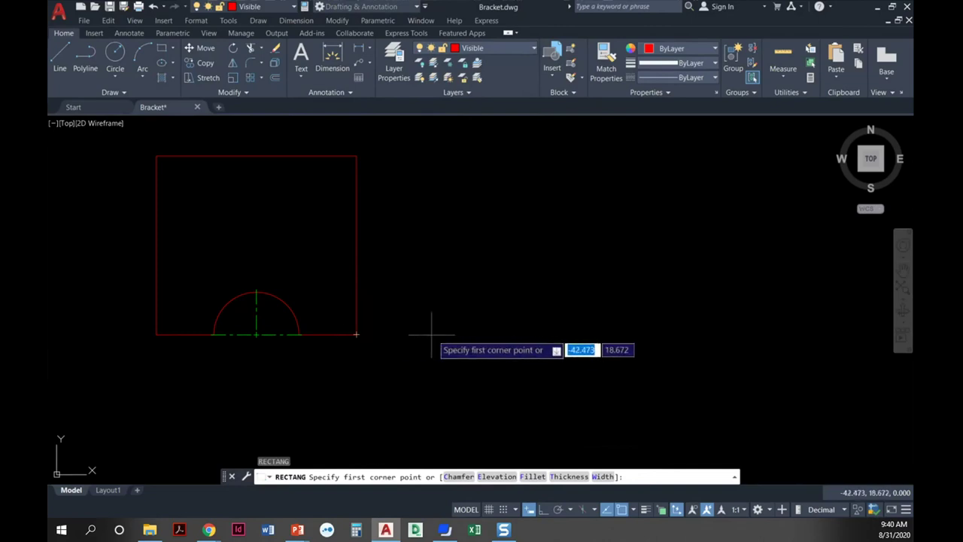
left_click(491, 333)
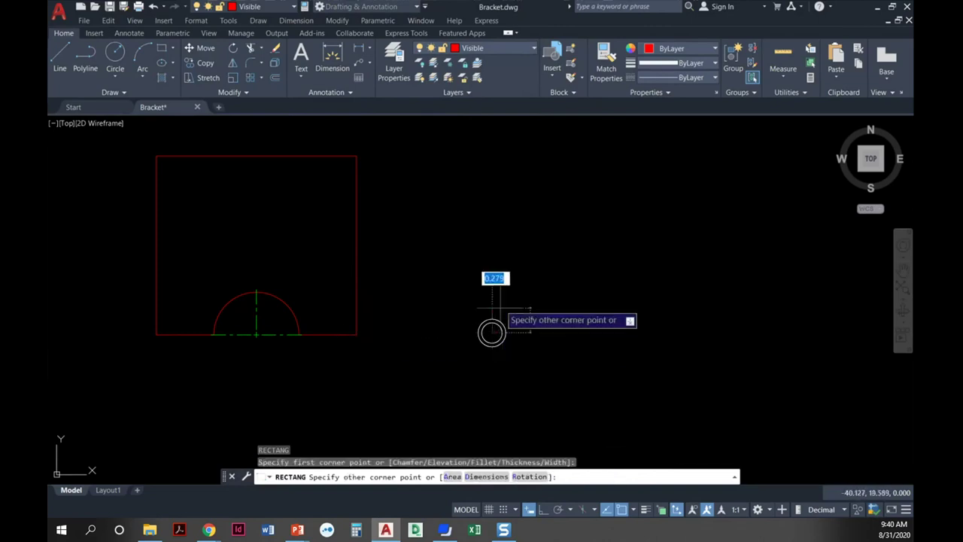
left_click(639, 156)
key("Escape")
key("Escape")
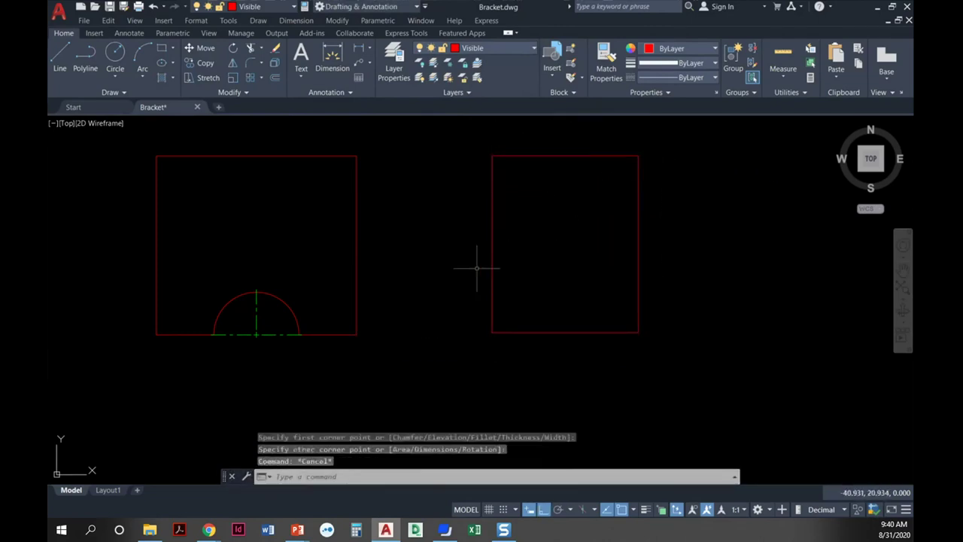
- On the Hidden layer, draw a line across the side view level with the cutout's top
left_click(514, 54)
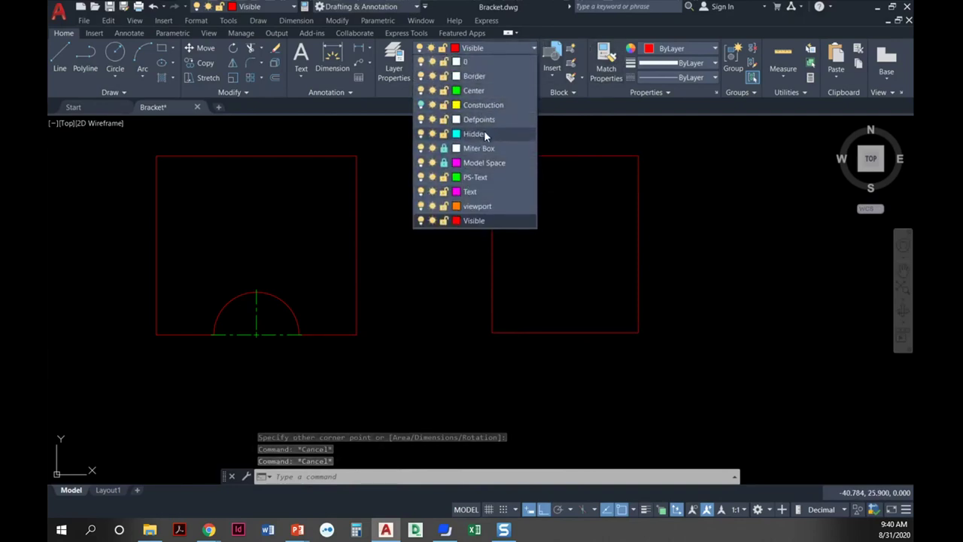
left_click(482, 134)
type("l")
key("Return")
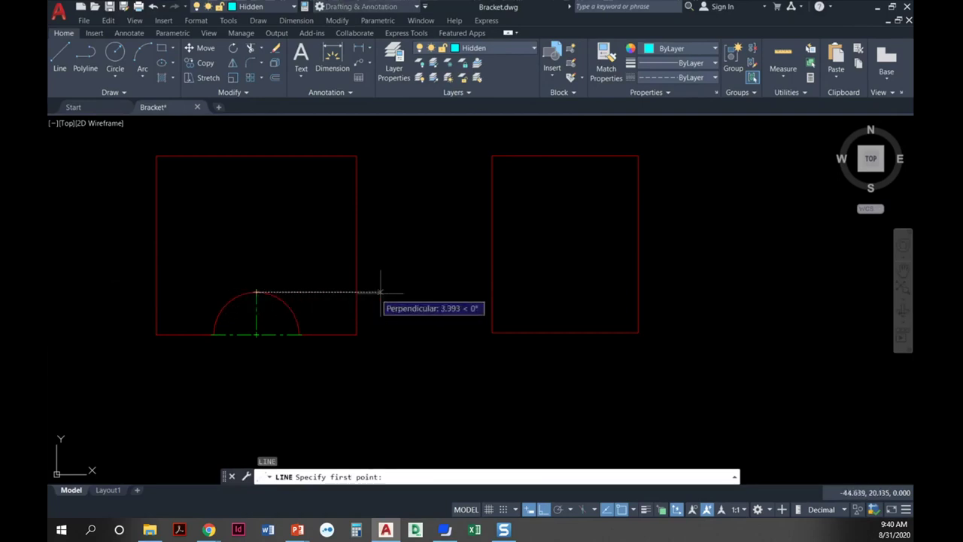
left_click(491, 292)
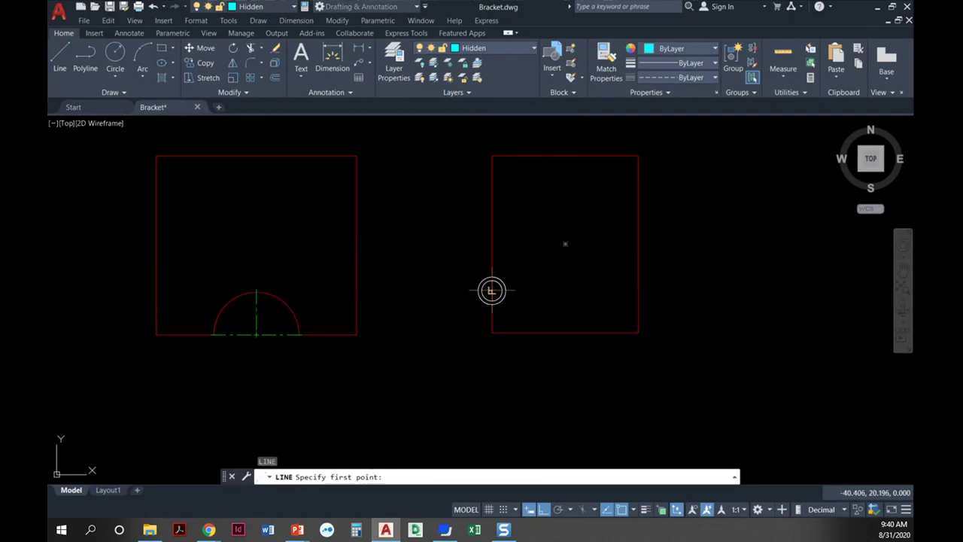
left_click(637, 290)
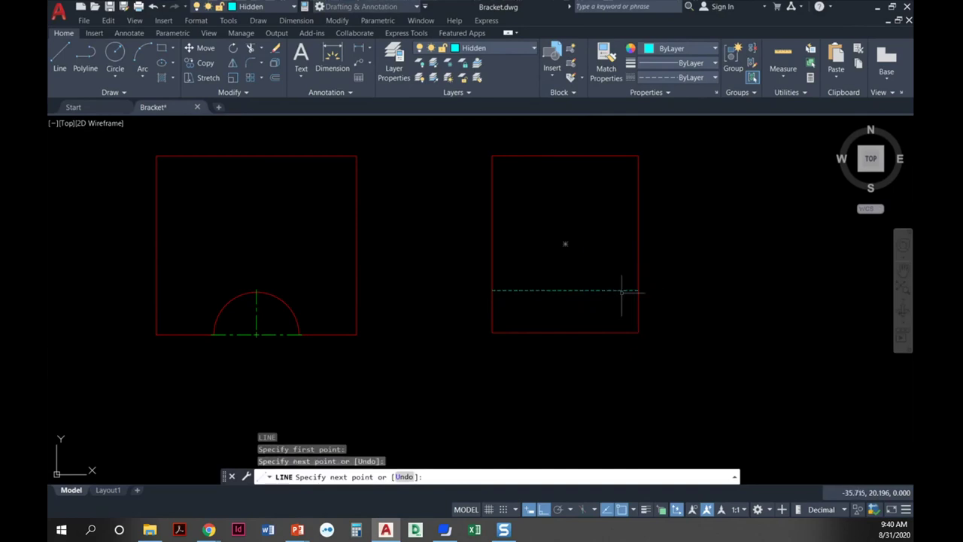
key("Escape")
key("Escape")
key("Escape")
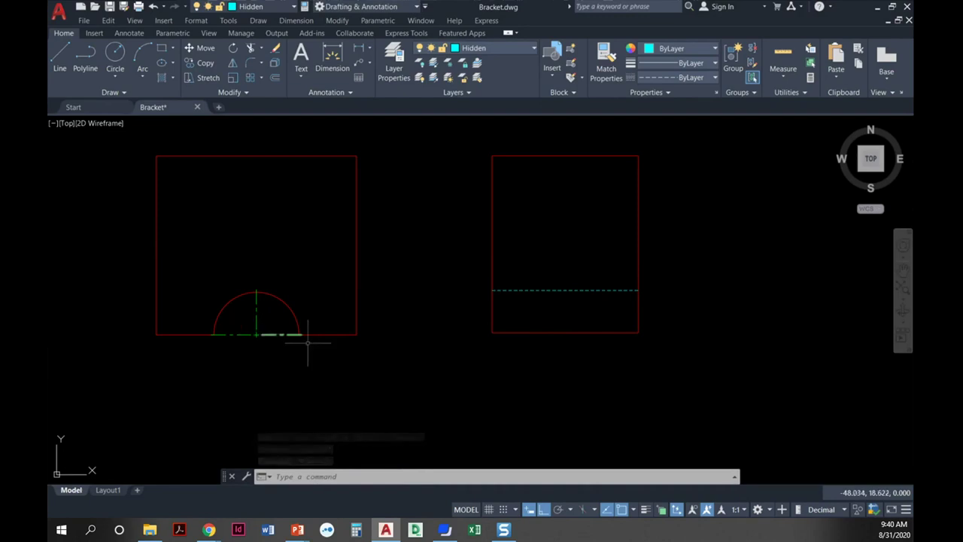
- Clear leftover commands and begin switching the current layer to Center
key("Escape")
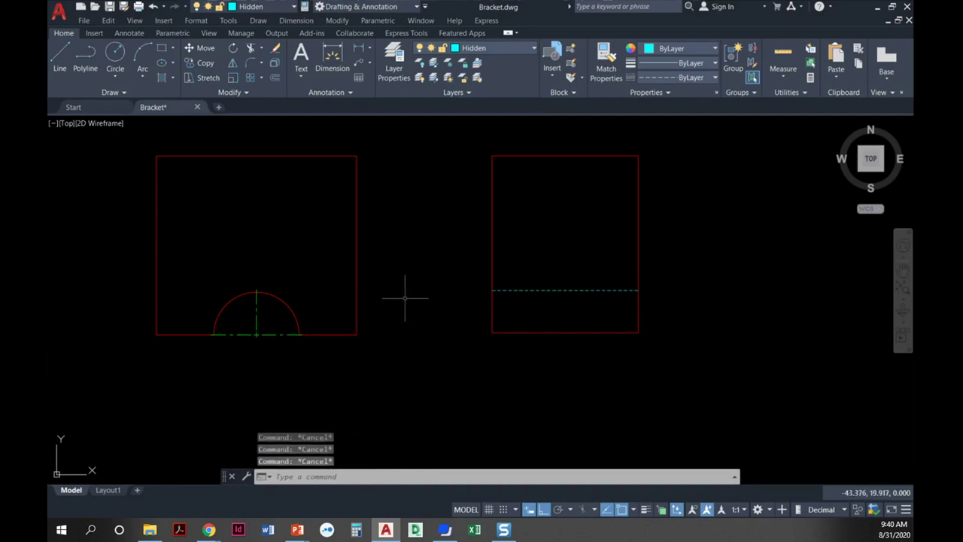
type("l")
key("Return")
key("Escape")
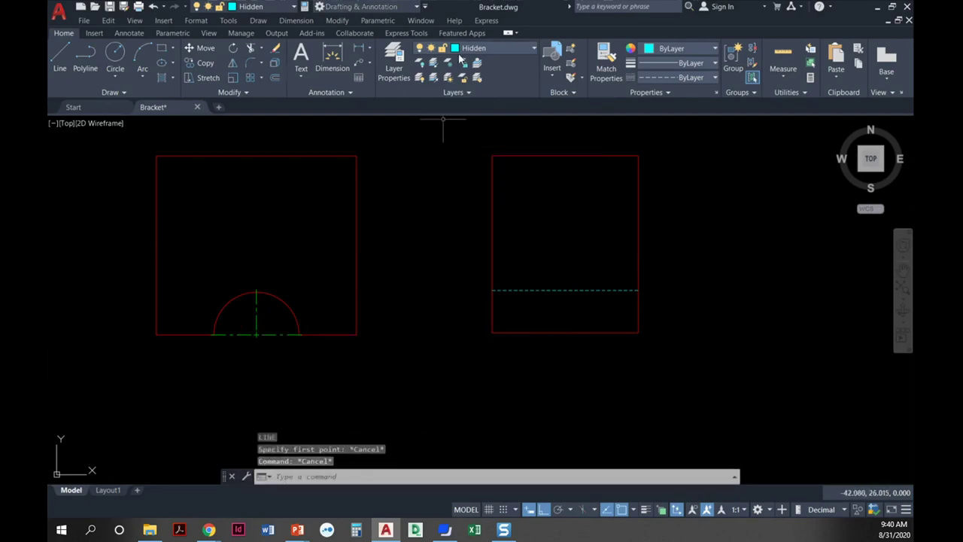
left_click(469, 48)
- On the Center layer, draw a line along the side view's bottom edge
left_click(475, 91)
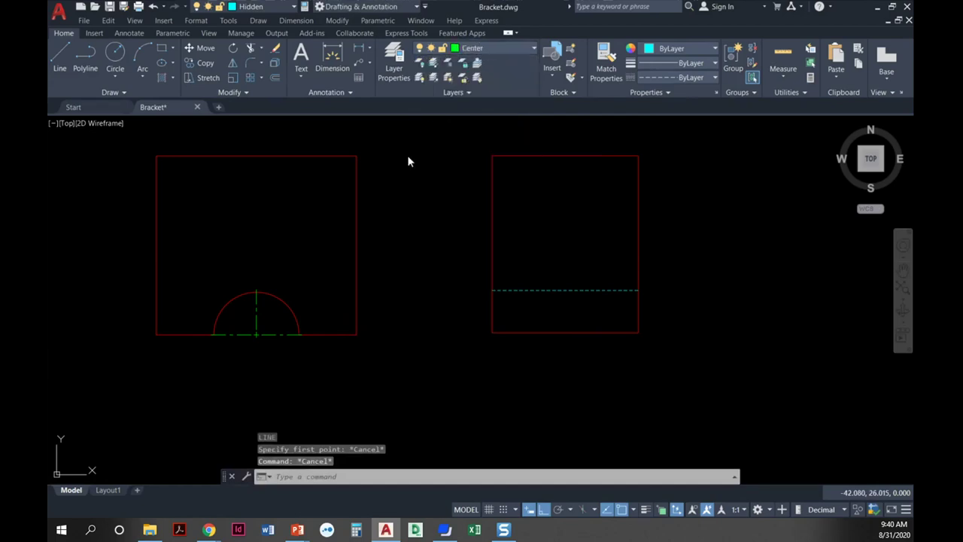
type("l")
key("Return")
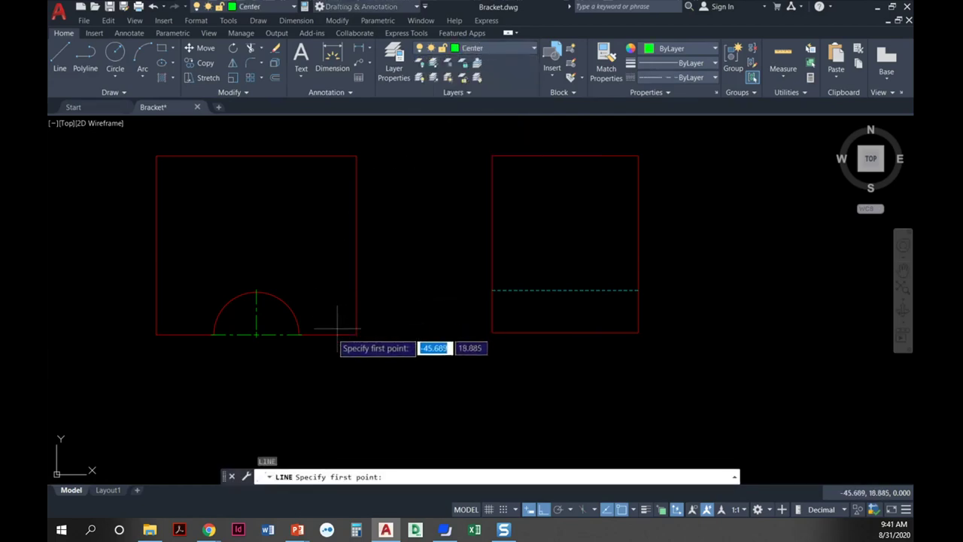
mouse_move(357, 335)
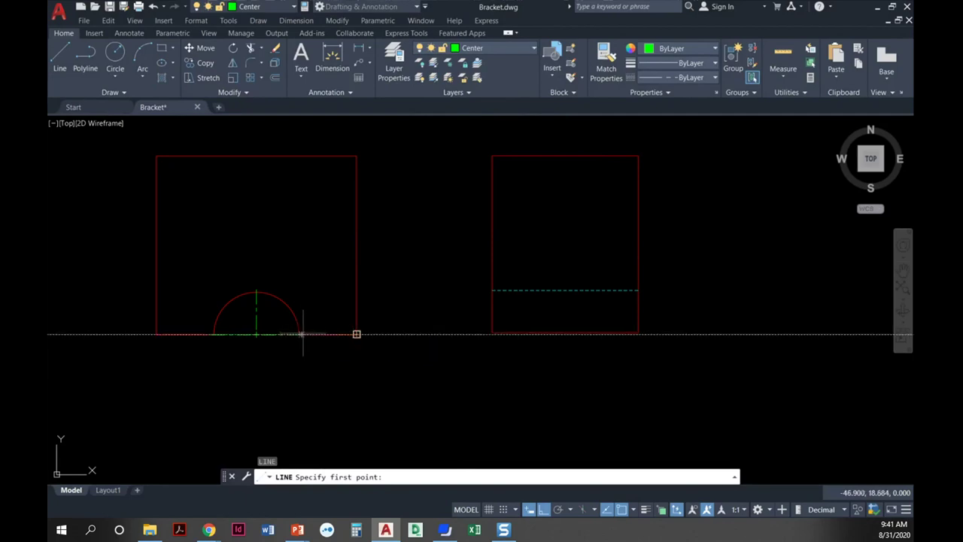
left_click(492, 332)
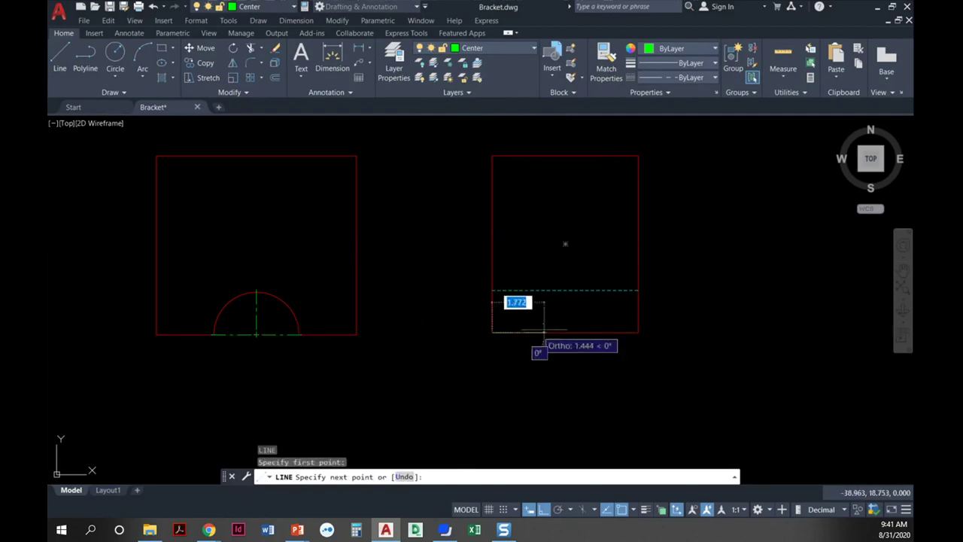
left_click(639, 332)
key("Escape")
key("Escape")
key("Escape")
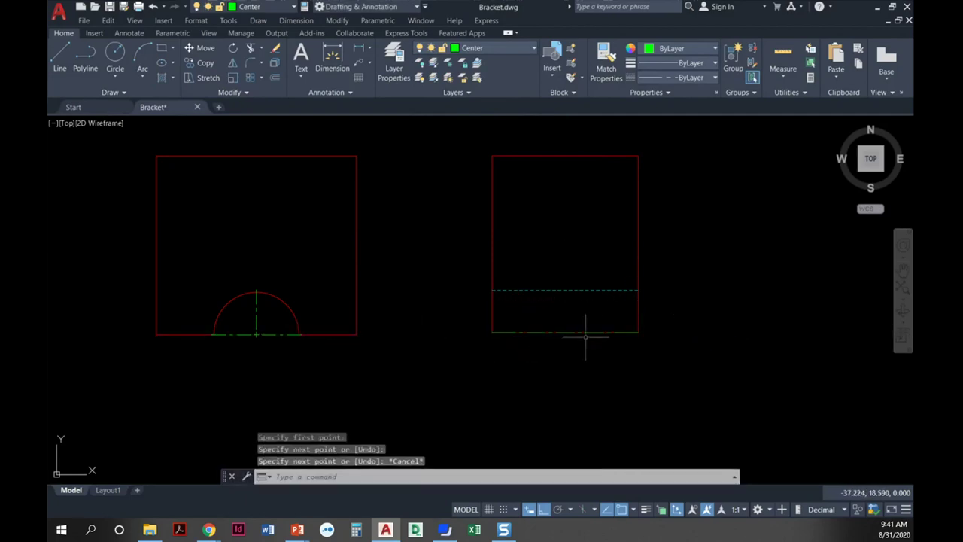
- Stretch the center line's right end out by 0.5 past the view
scroll(585, 333, "up", 4)
middle_click_drag(585, 334, 523, 358)
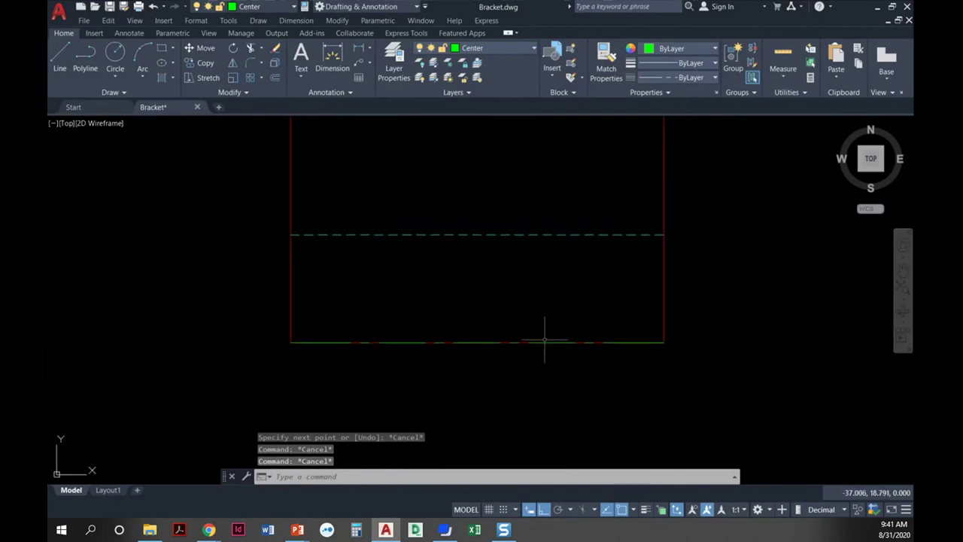
left_click(543, 342)
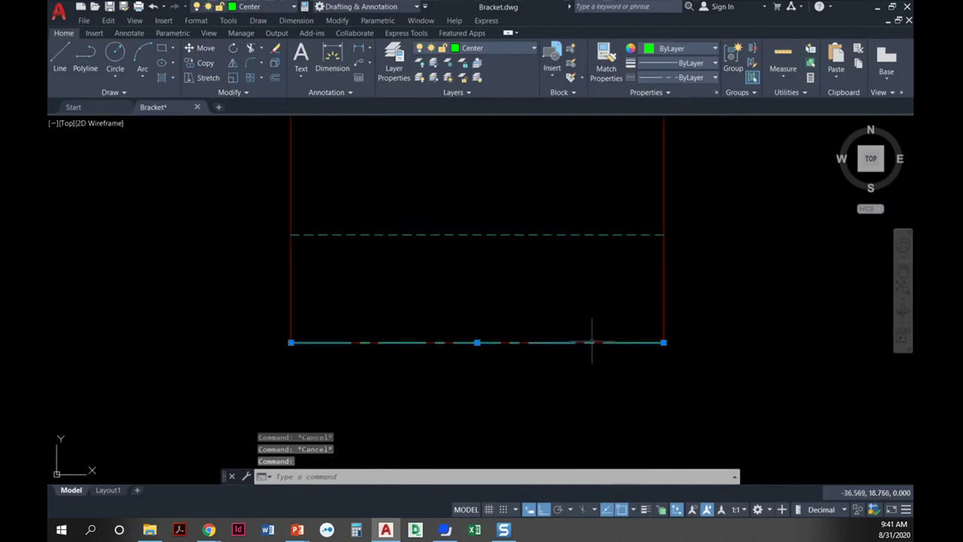
left_click(664, 343)
type("0.525")
key("Return")
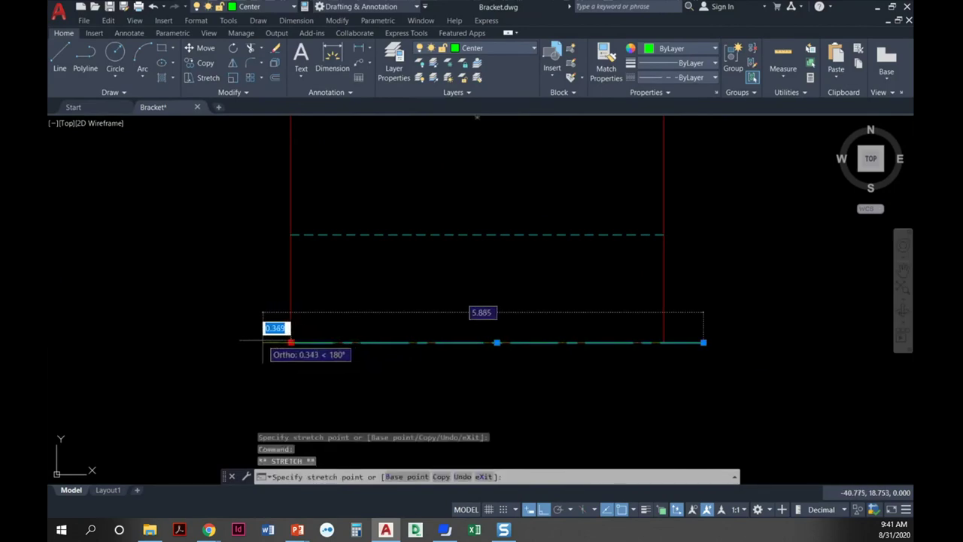
key("Escape")
scroll(253, 339, "down", 2)
key("Escape")
scroll(254, 339, "down", 2)
middle_click_drag(226, 333, 400, 368)
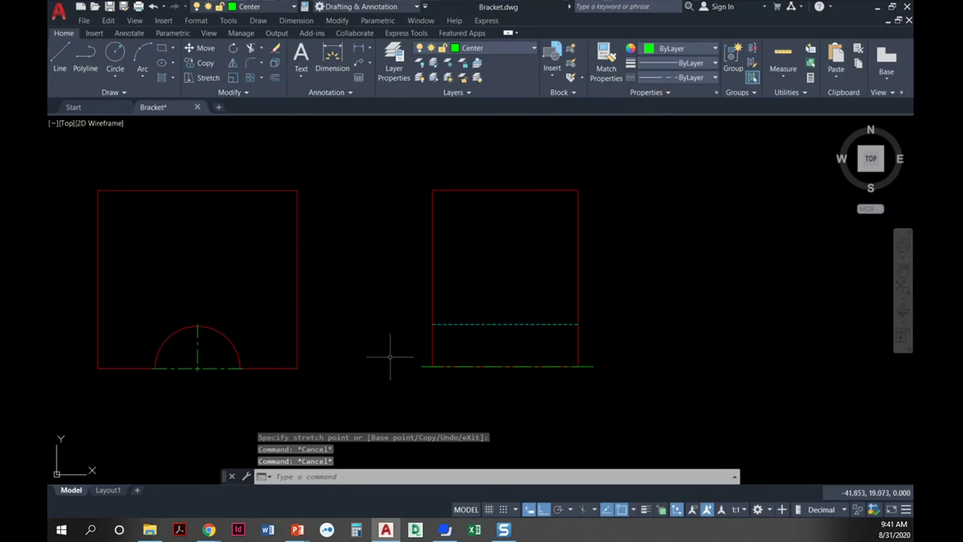
key("ctrl+p")
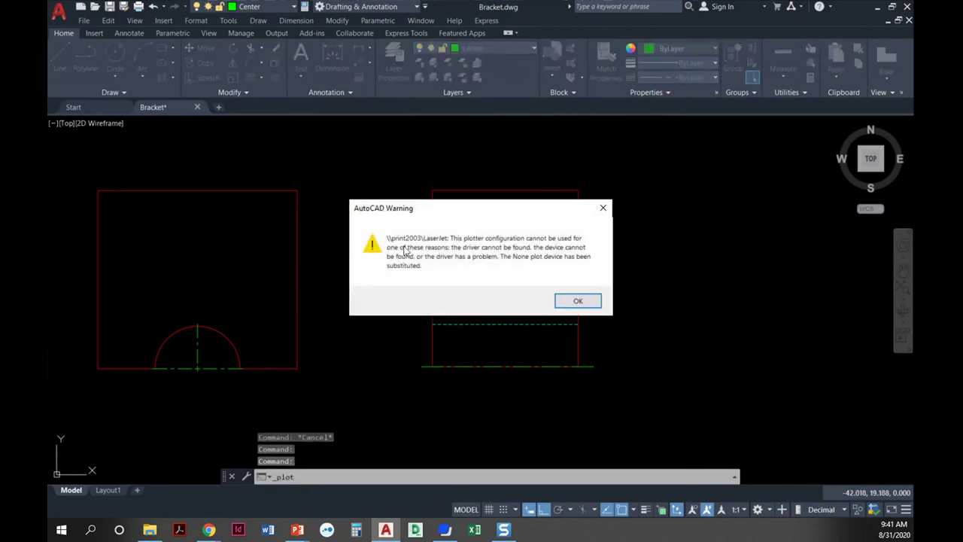
- Dismiss the plotter warning, choose Snagit 2020, window around the side view, and preview it
left_click(578, 301)
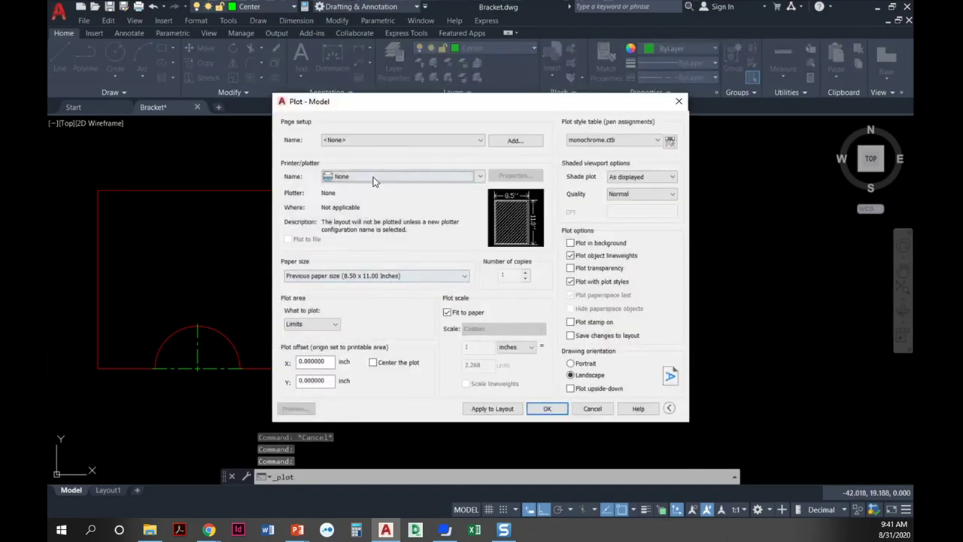
left_click(353, 177)
left_click(359, 197)
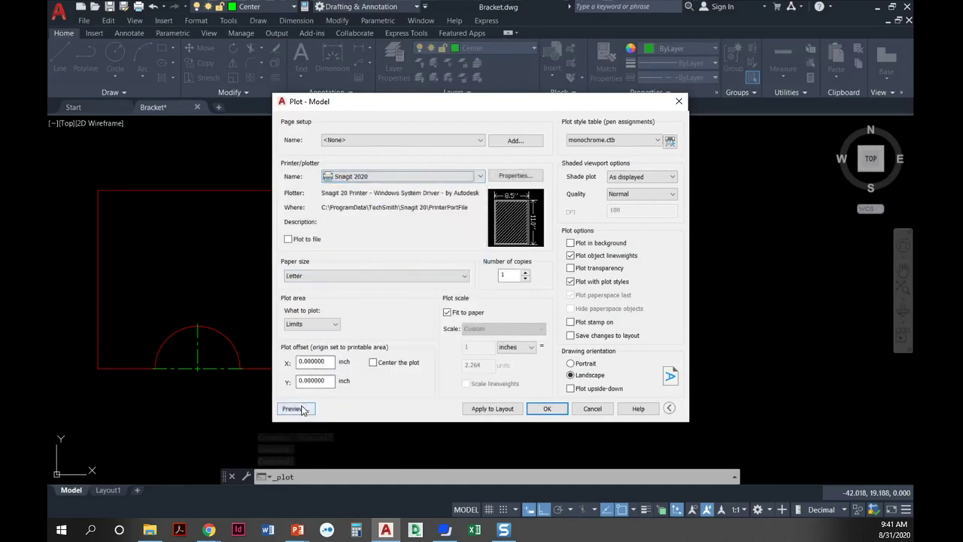
left_click(330, 324)
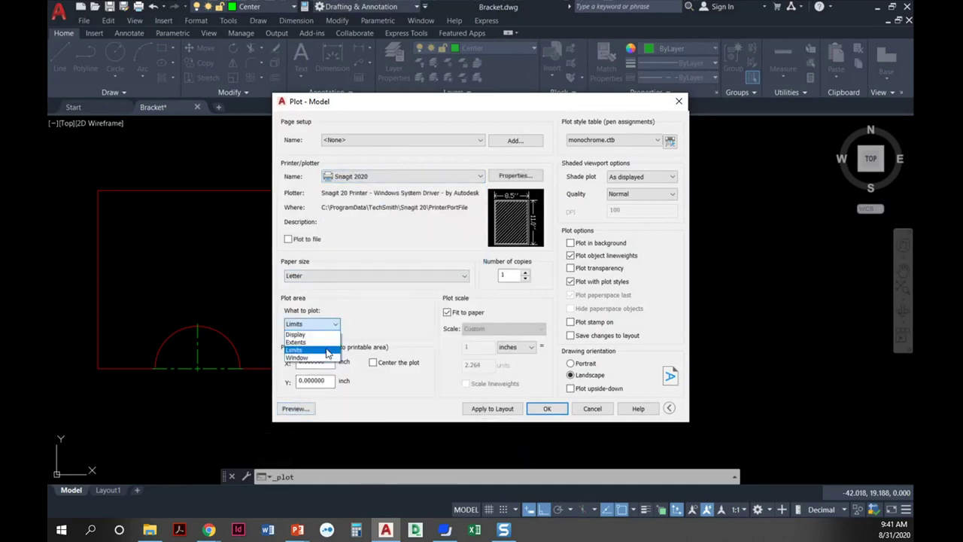
left_click(322, 354)
left_click(397, 178)
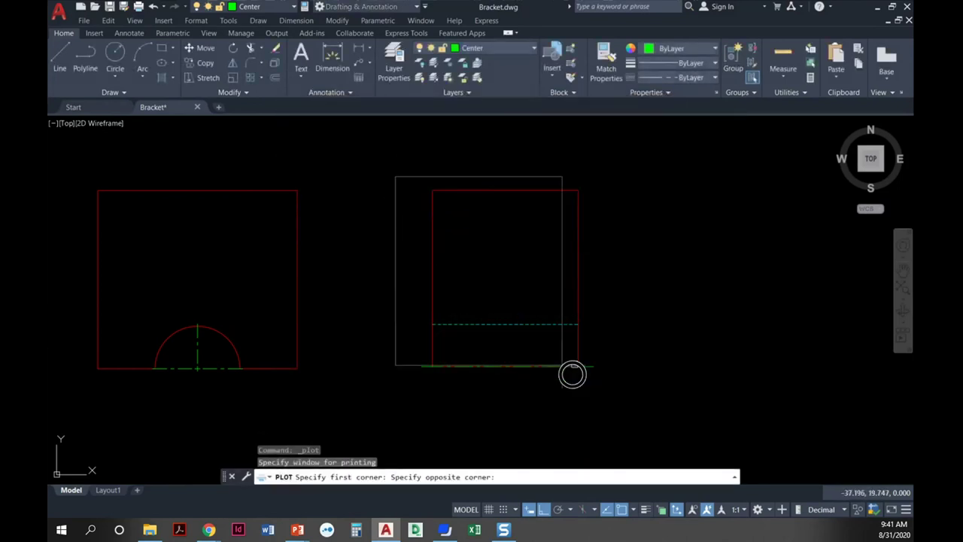
left_click(621, 393)
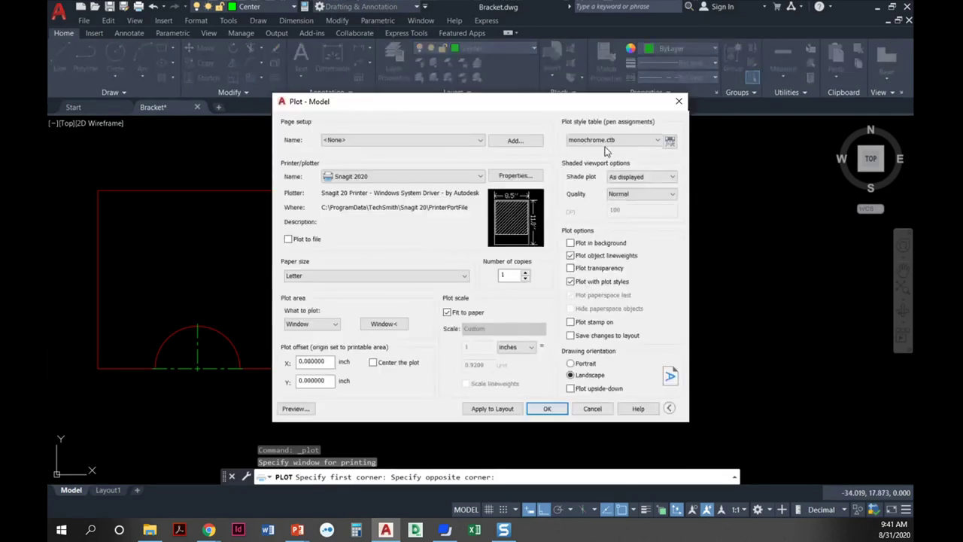
left_click(298, 409)
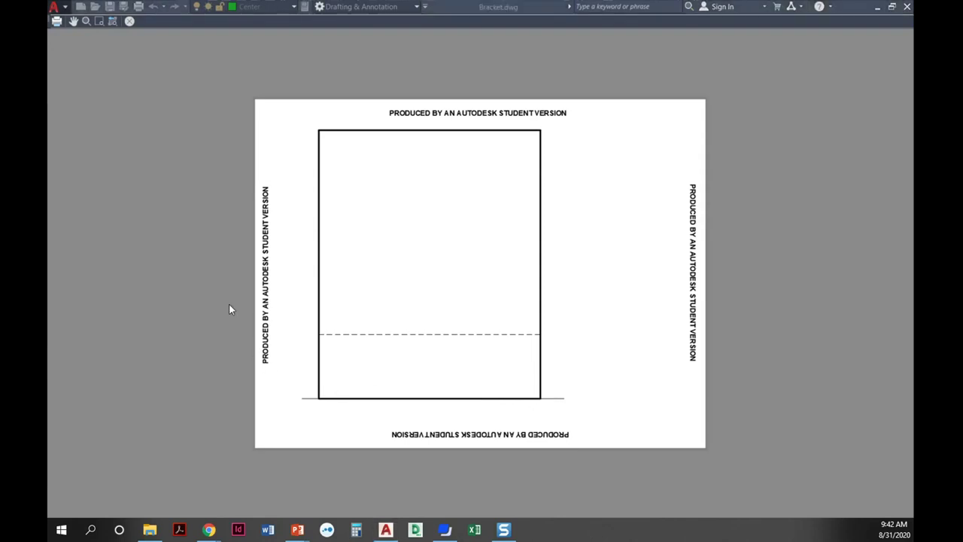
- Switch to the slideshow showing the Sheet 2-1 problem 4 solution
key("alt+Tab")
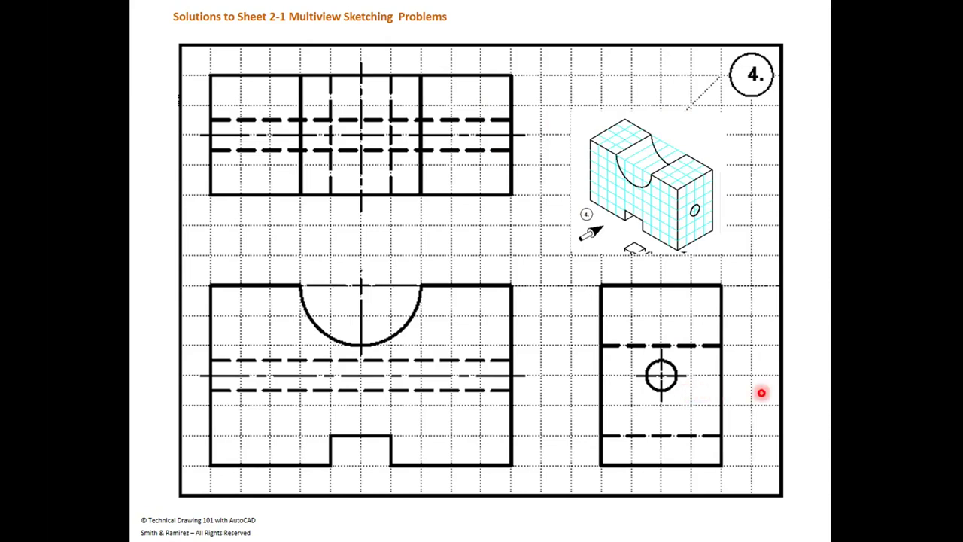
- Advance to the problem 5 slide, reveal its three views, and leave the slideshow
key("Right")
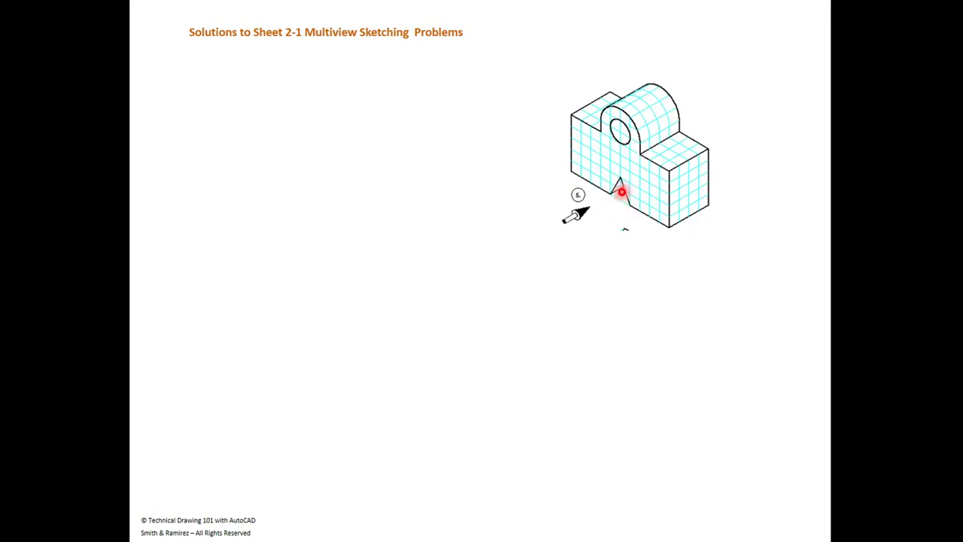
key("Right")
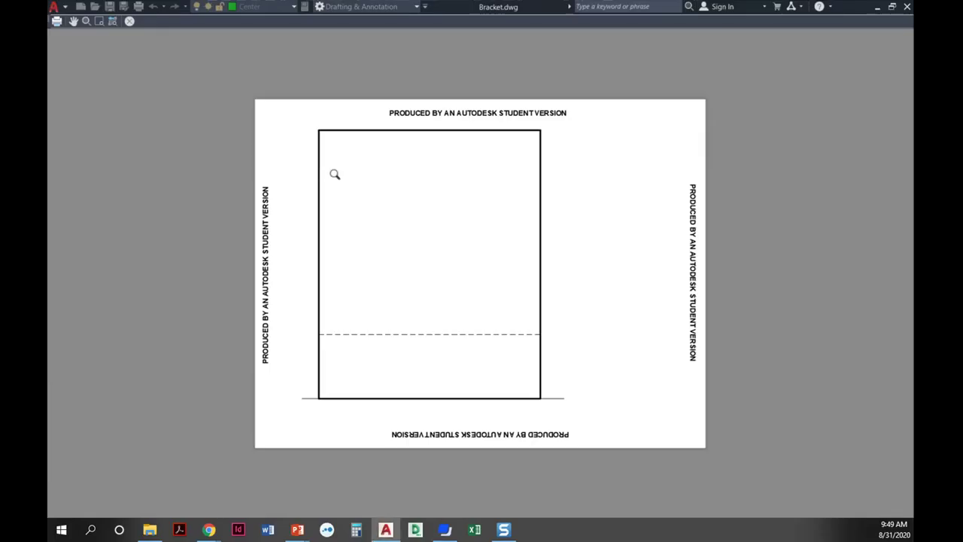
key("Escape")
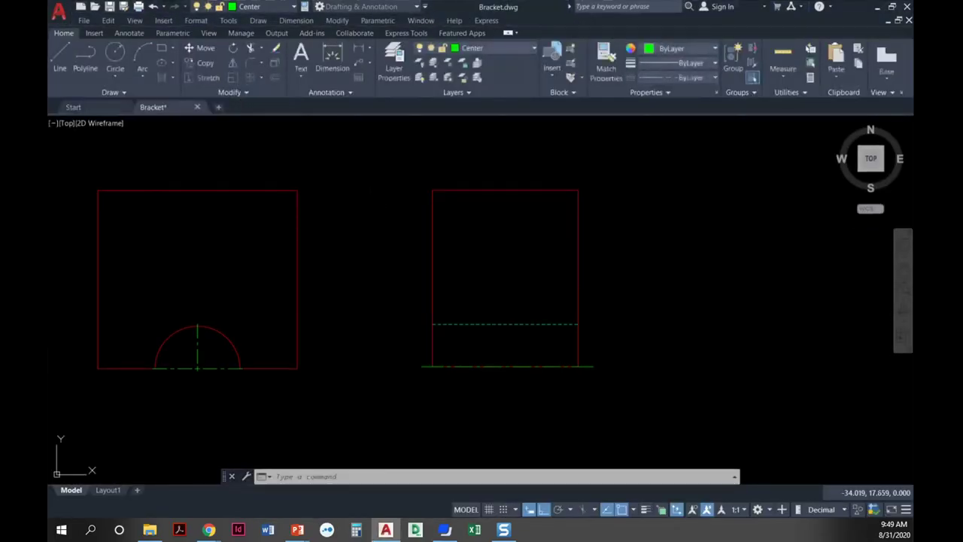
- Make Visible the current layer and erase a stray trial circle
scroll(200, 276, "down", 2)
middle_click_drag(287, 325, 279, 394)
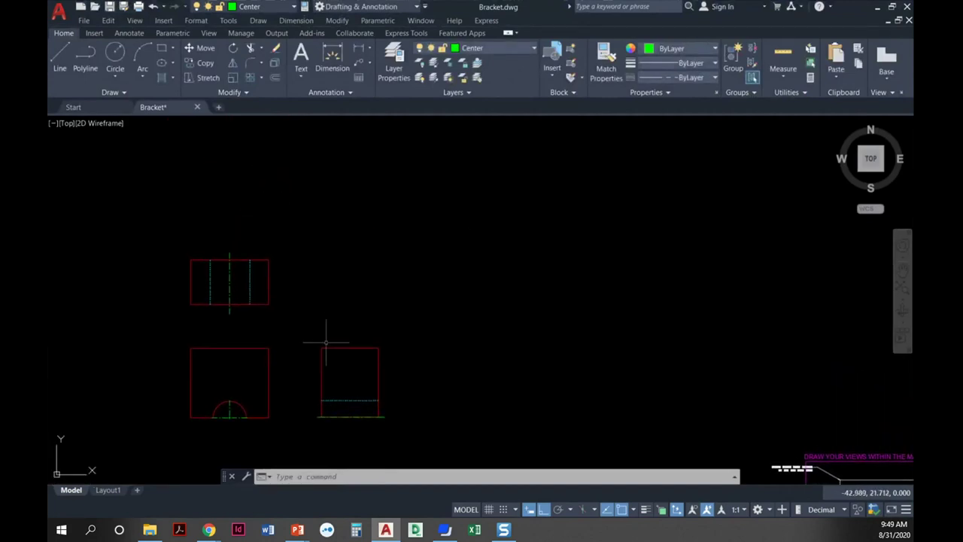
middle_click_drag(339, 303, 239, 323)
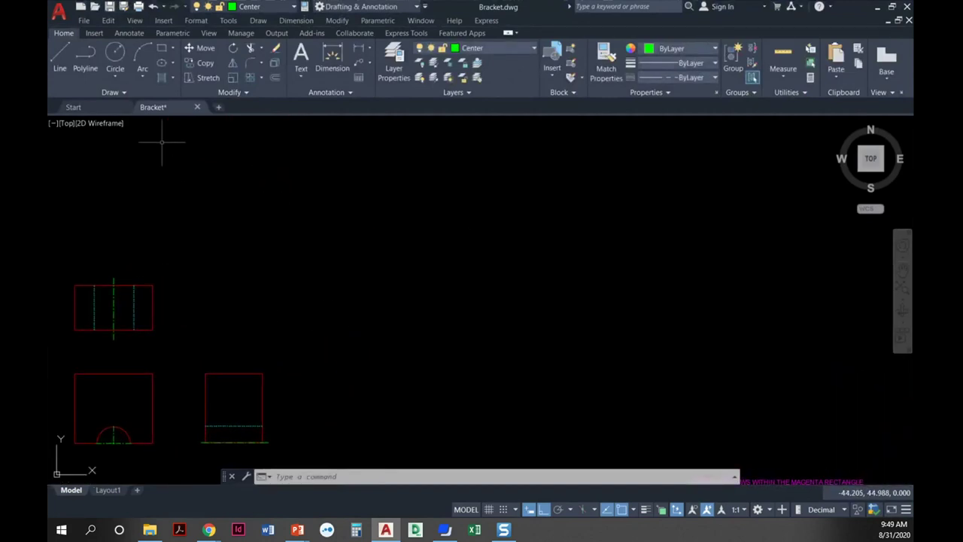
left_click(115, 54)
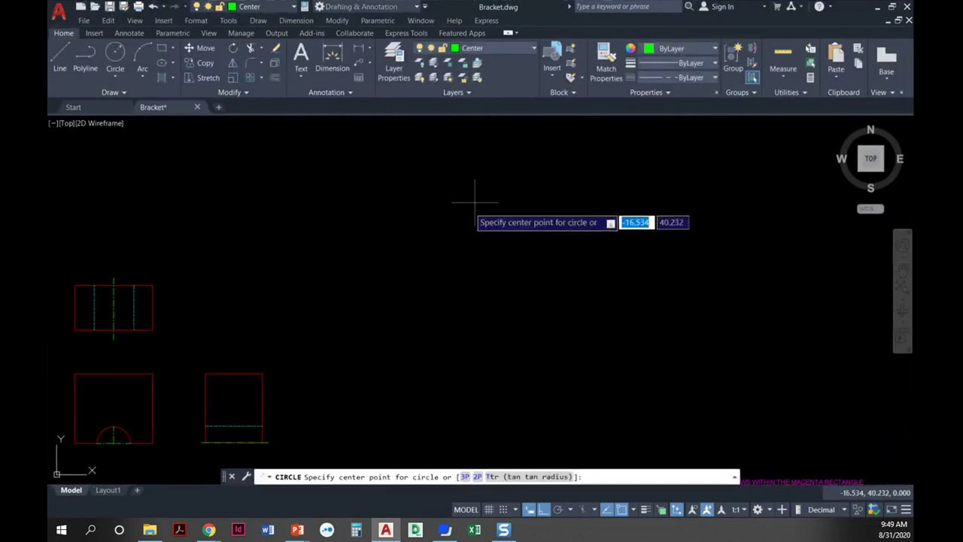
left_click(430, 246)
key("Escape")
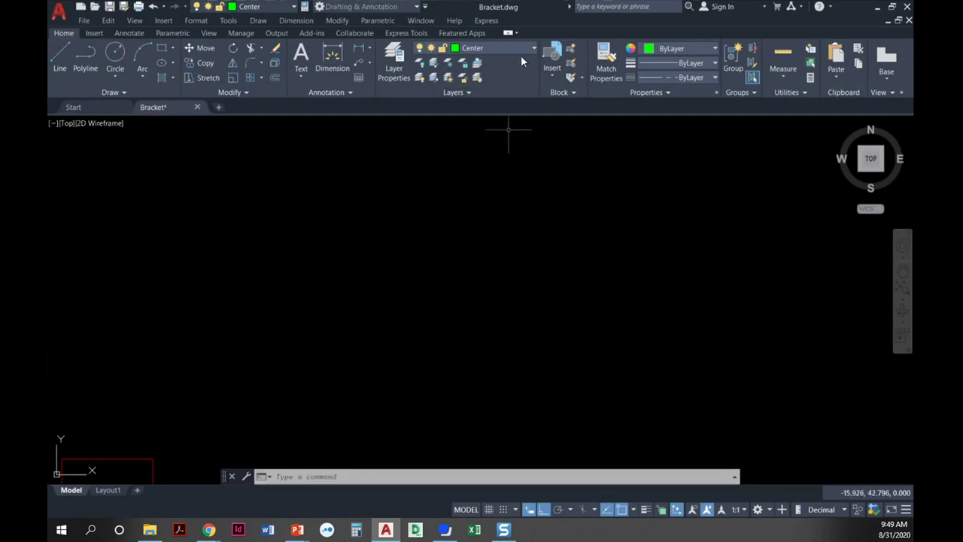
left_click(519, 47)
left_click(476, 222)
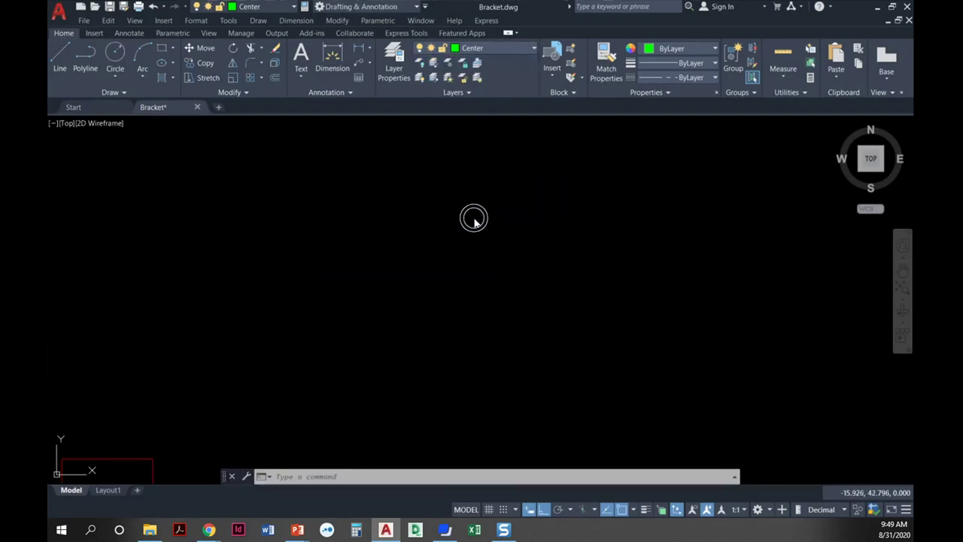
left_click(115, 55)
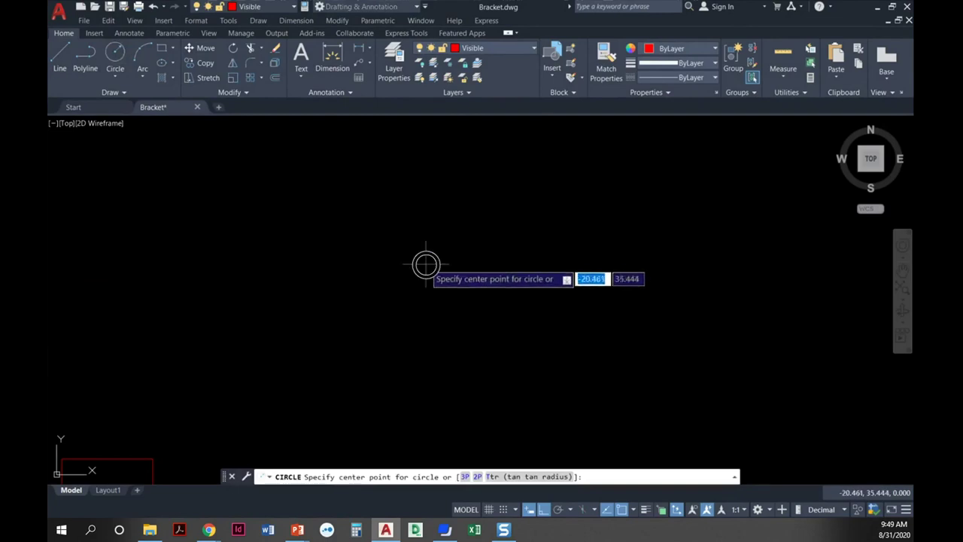
left_click(426, 264)
left_click(456, 325)
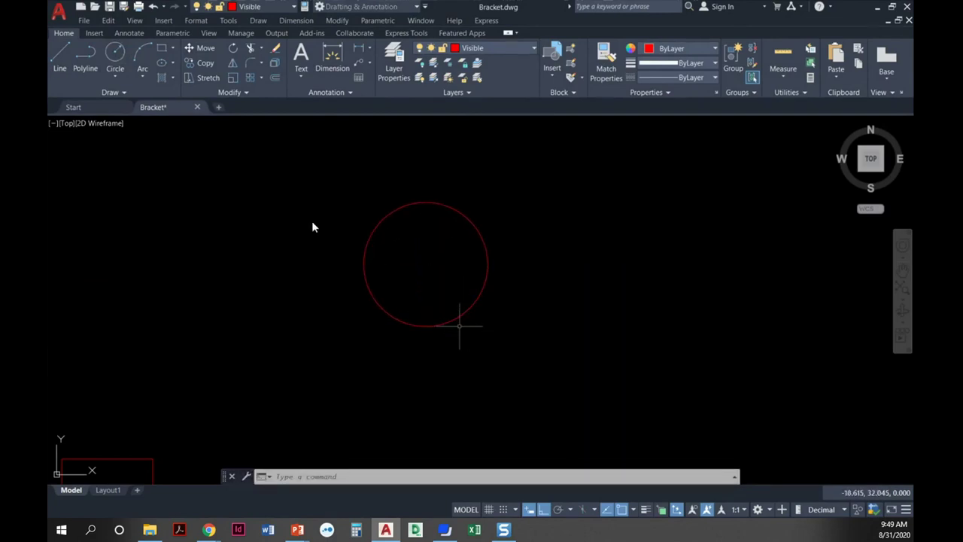
left_click(419, 256)
left_click(340, 280)
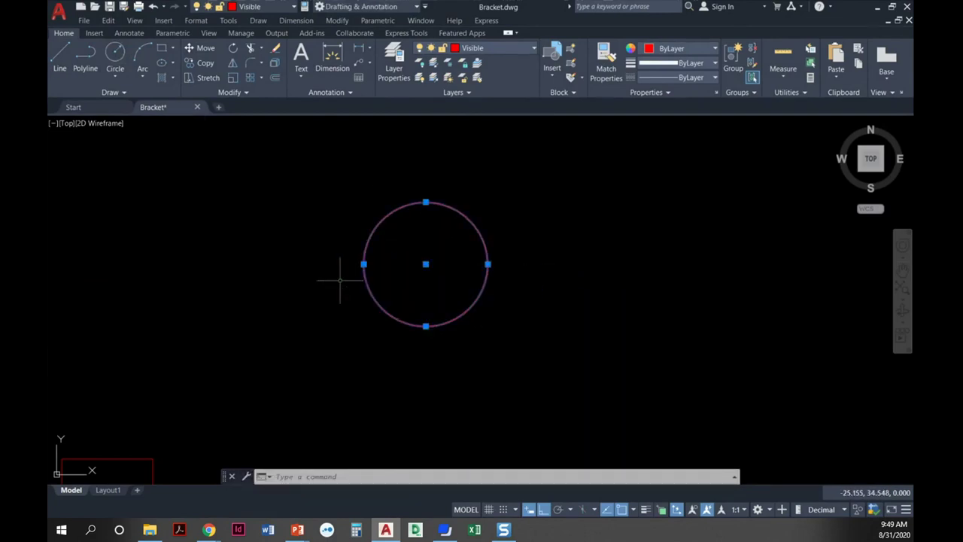
key("Delete")
- Draw a three-point half-circle arc and a concentric hole circle at its centre
left_click(138, 52)
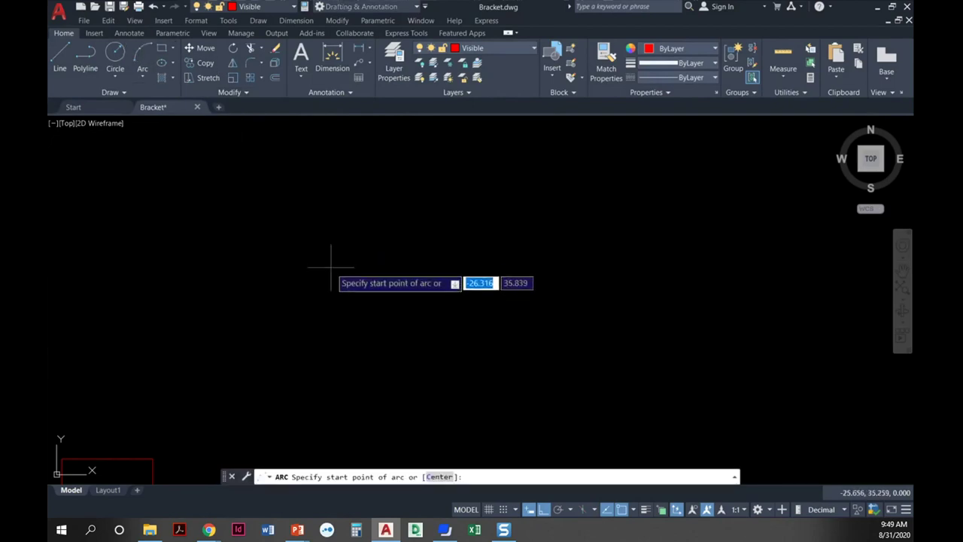
left_click(361, 275)
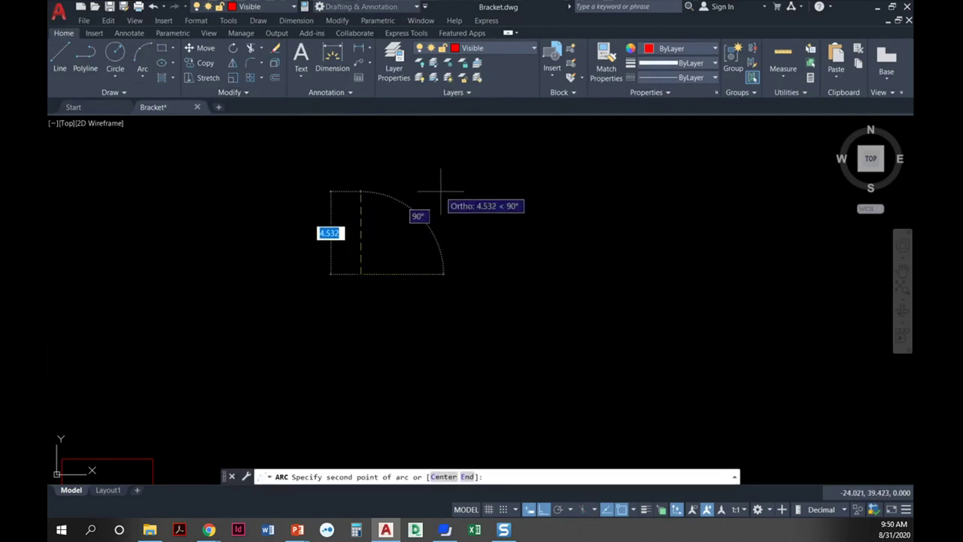
left_click(463, 177)
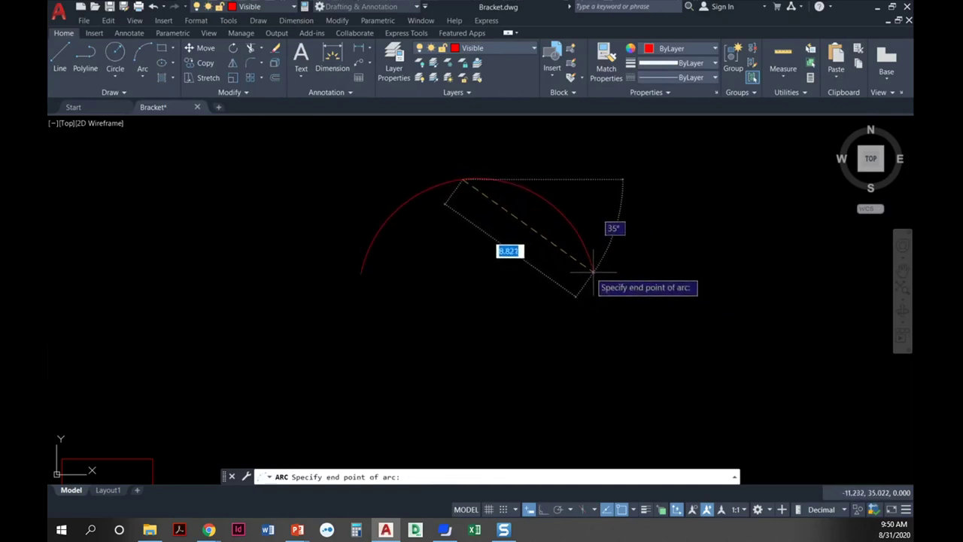
left_click(553, 272)
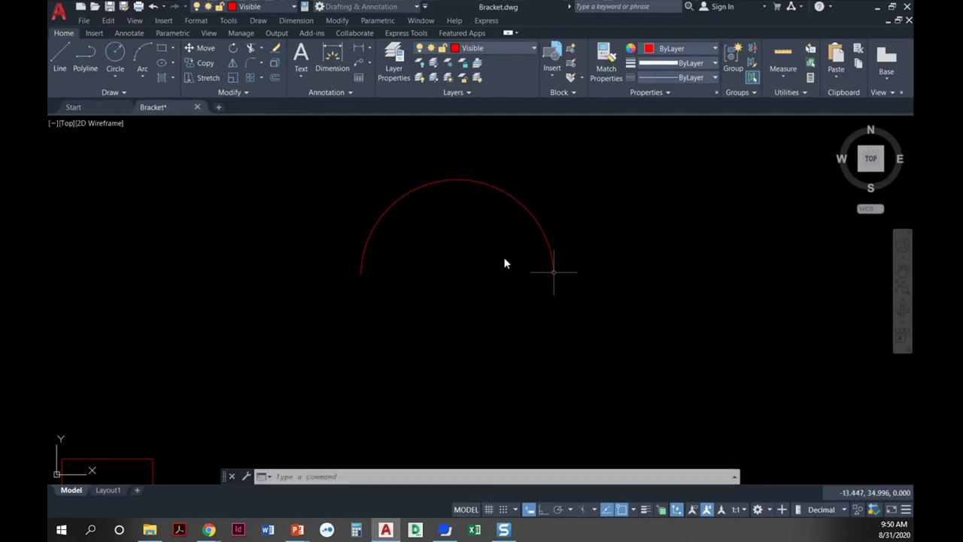
left_click(115, 57)
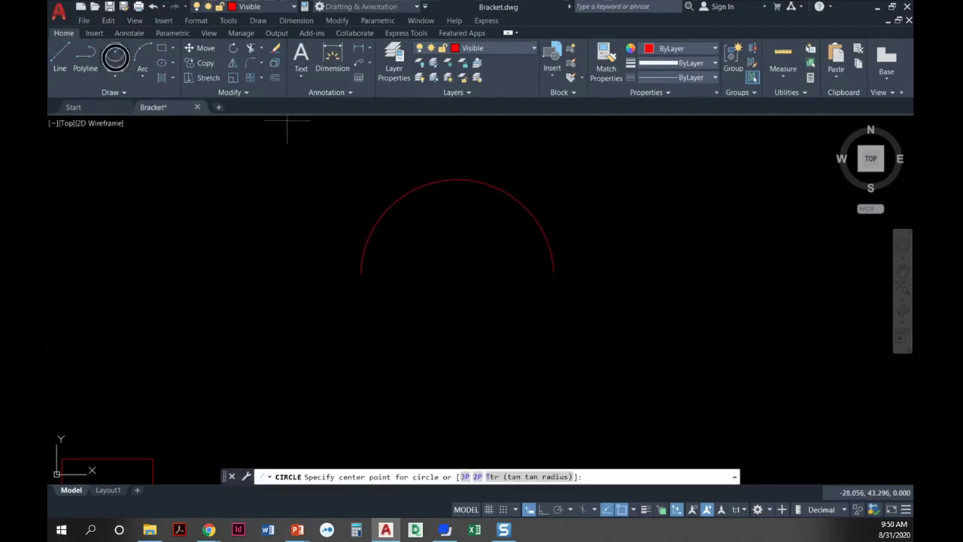
left_click(458, 277)
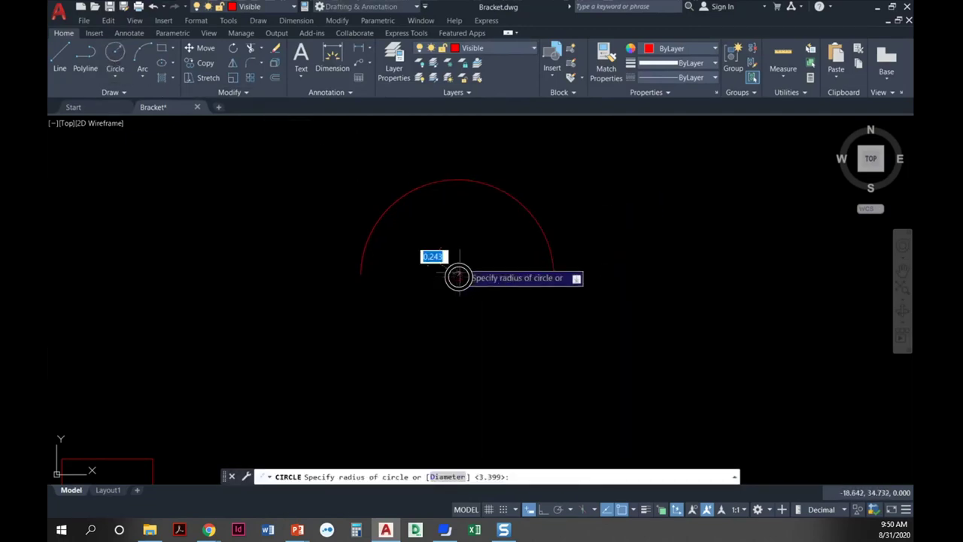
left_click(484, 245)
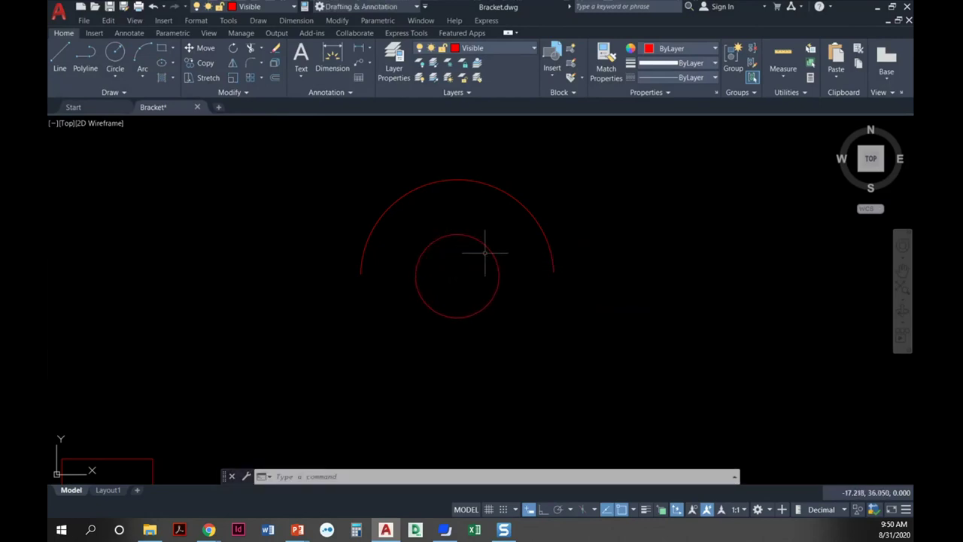
middle_click_drag(445, 283, 439, 269)
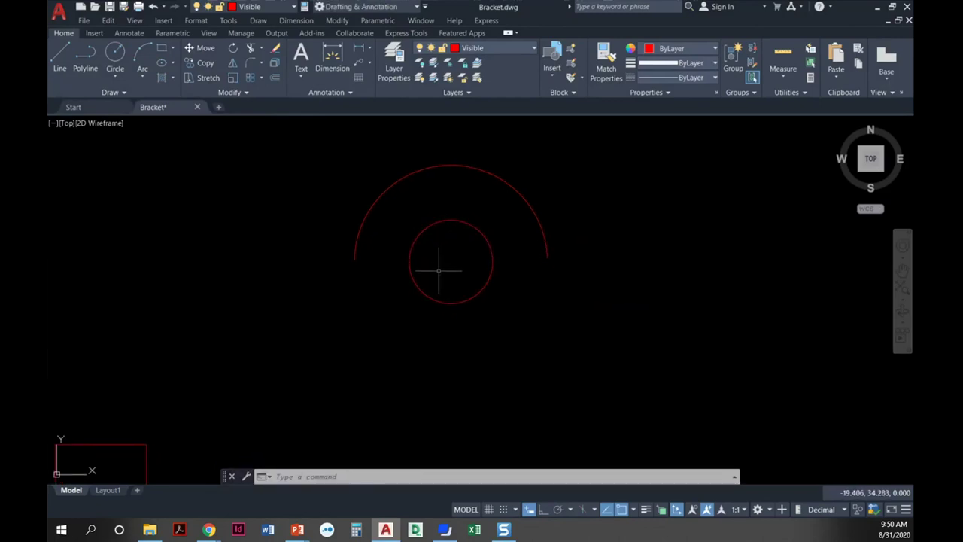
- Draw a vertical side line down from the arc's right end
type("l")
key("Return")
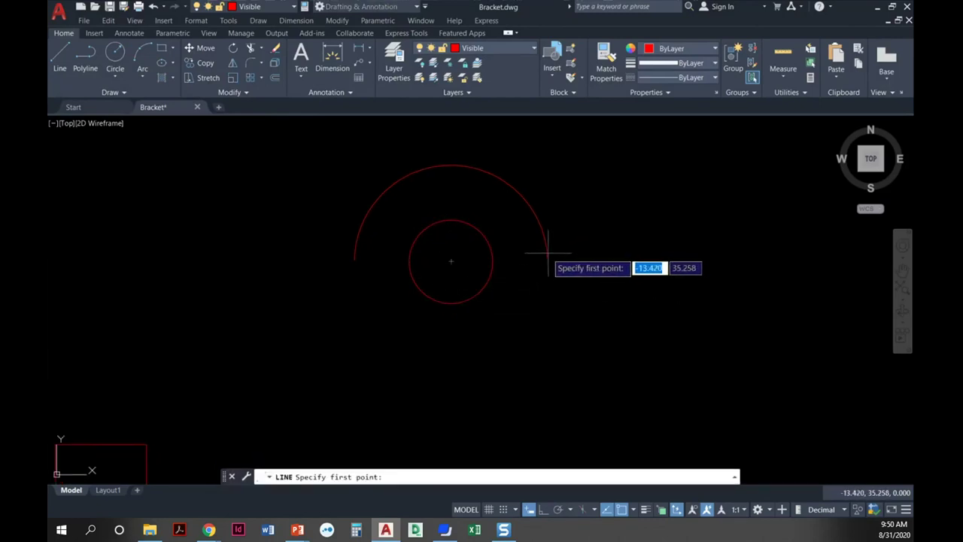
left_click(548, 256)
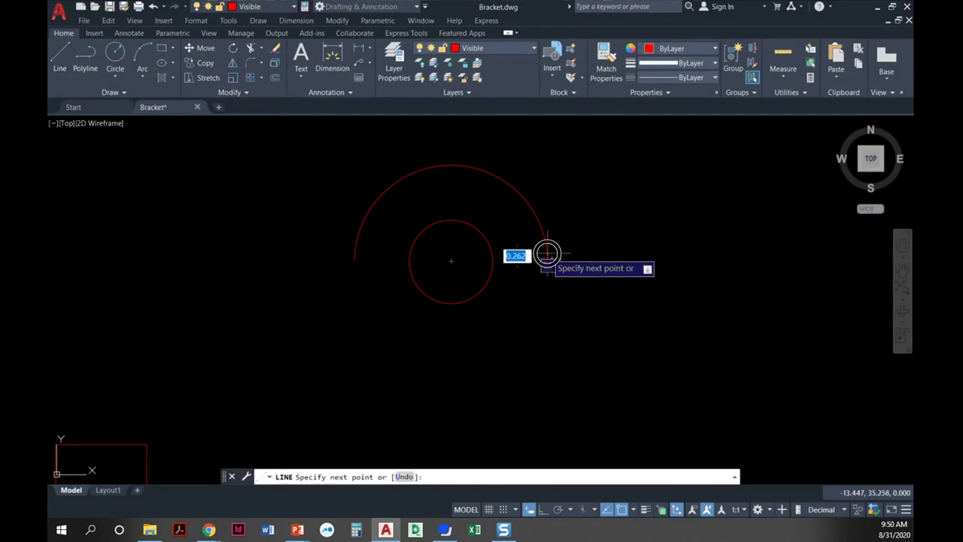
left_click(548, 325)
key("Return")
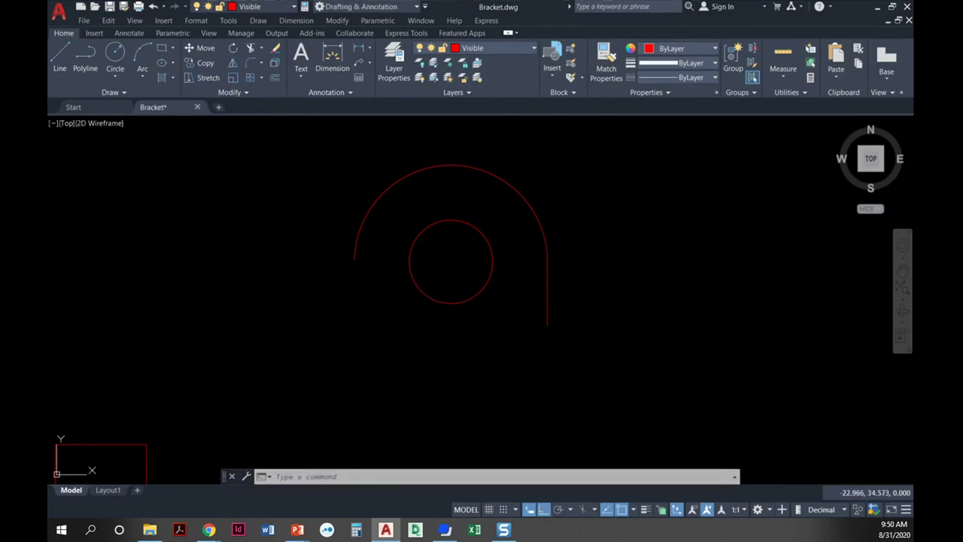
key("Return")
key("Escape")
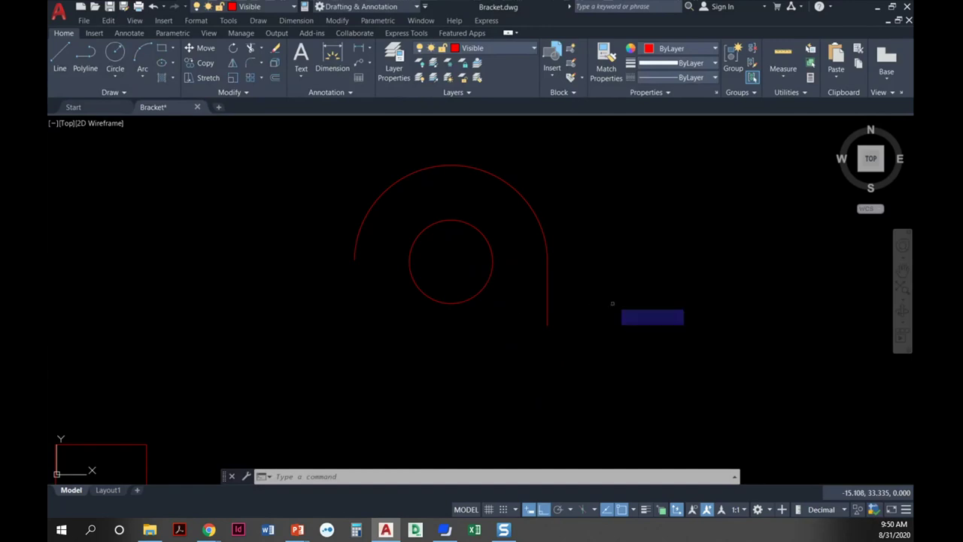
- Copy the side line to the arc's left end to complete the U-shaped outline
type("co")
key("Return")
left_click(560, 308)
left_click(538, 308)
key("Return")
left_click(548, 256)
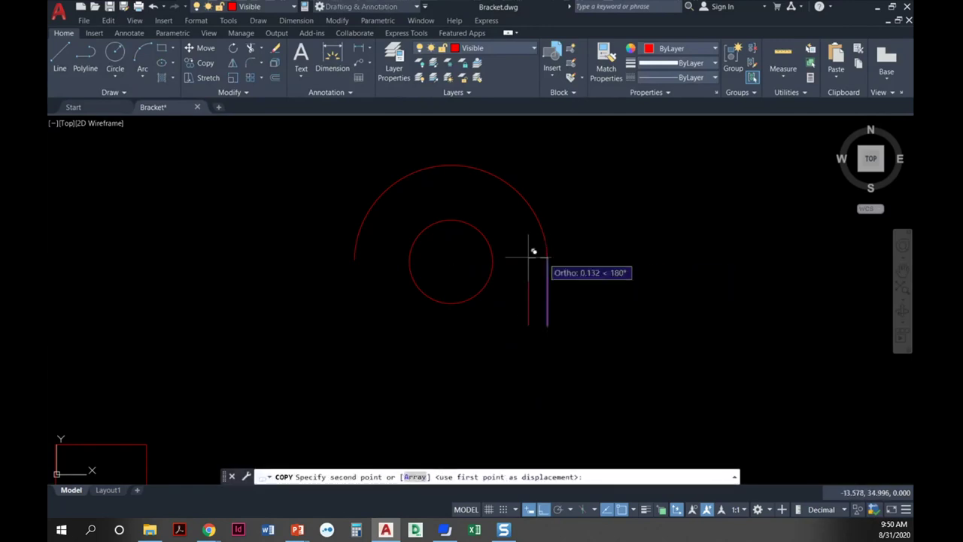
left_click(354, 257)
key("Return")
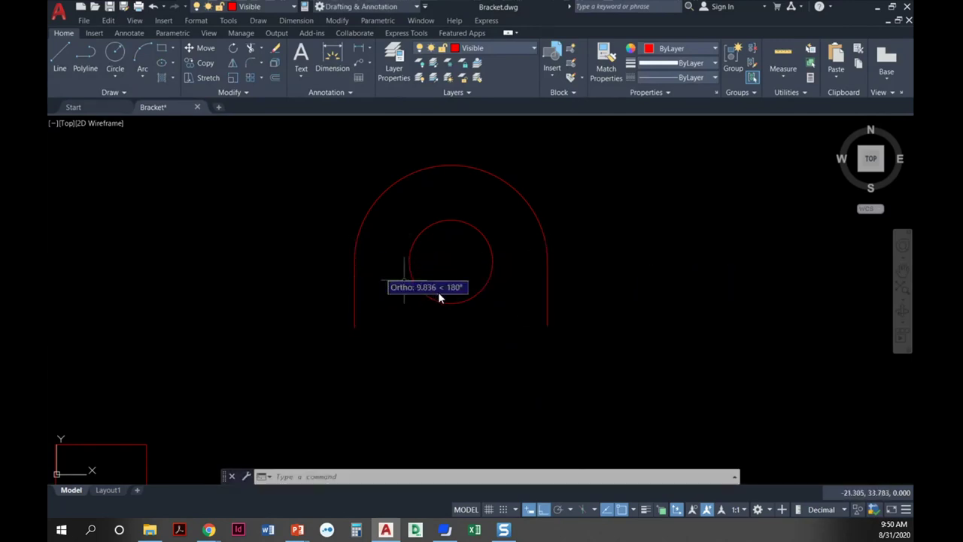
middle_click_drag(440, 298, 408, 332)
scroll(452, 308, "up", 3)
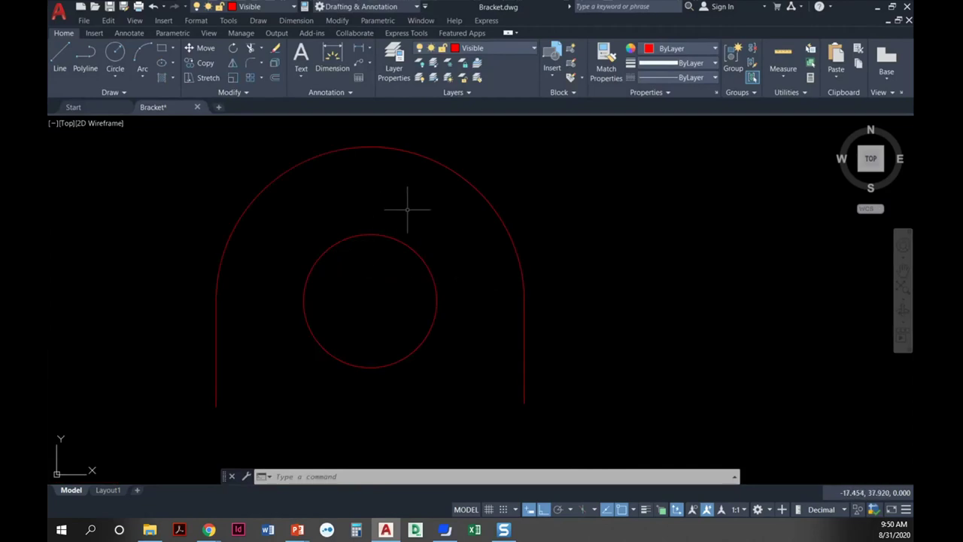
- On the Center layer, add centre marks to the small hole circle and the large arc
left_click(490, 50)
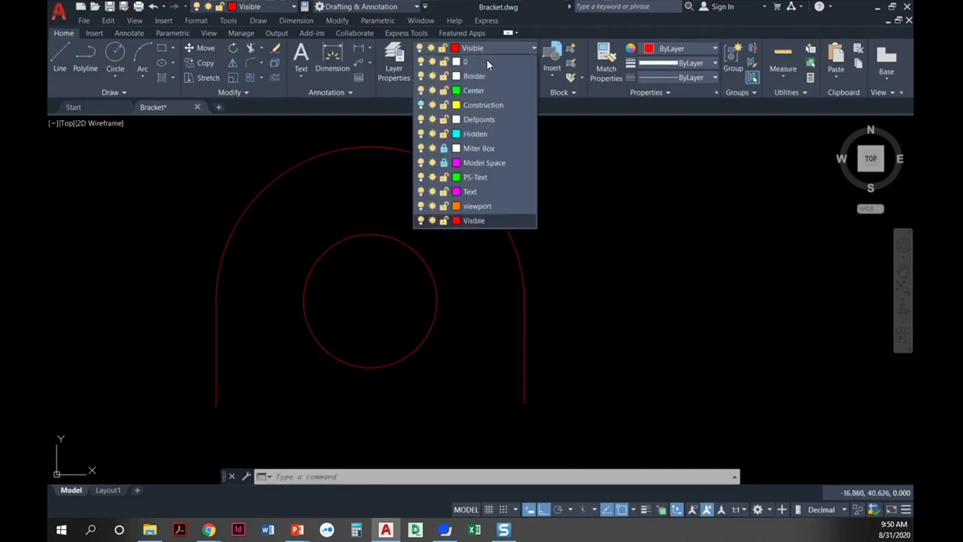
left_click(470, 91)
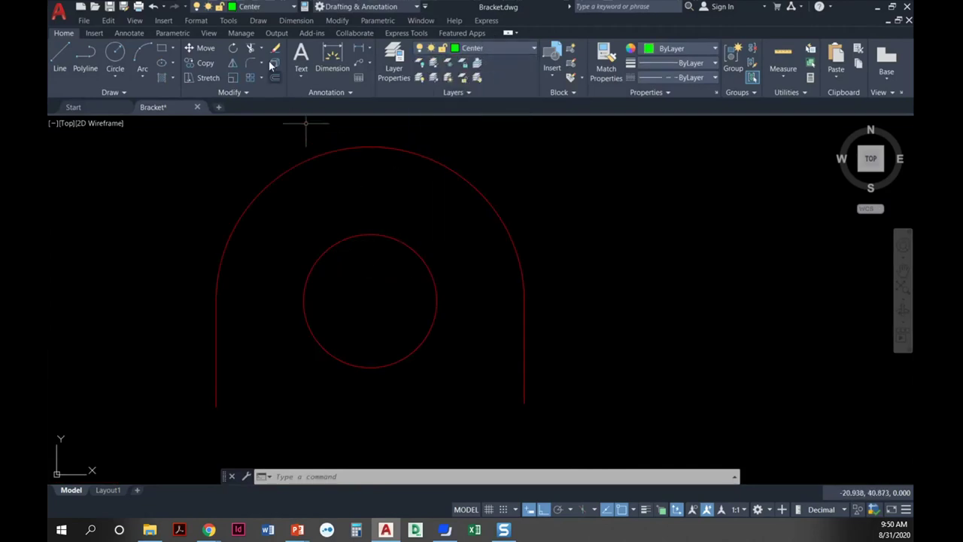
left_click(258, 21)
left_click(296, 20)
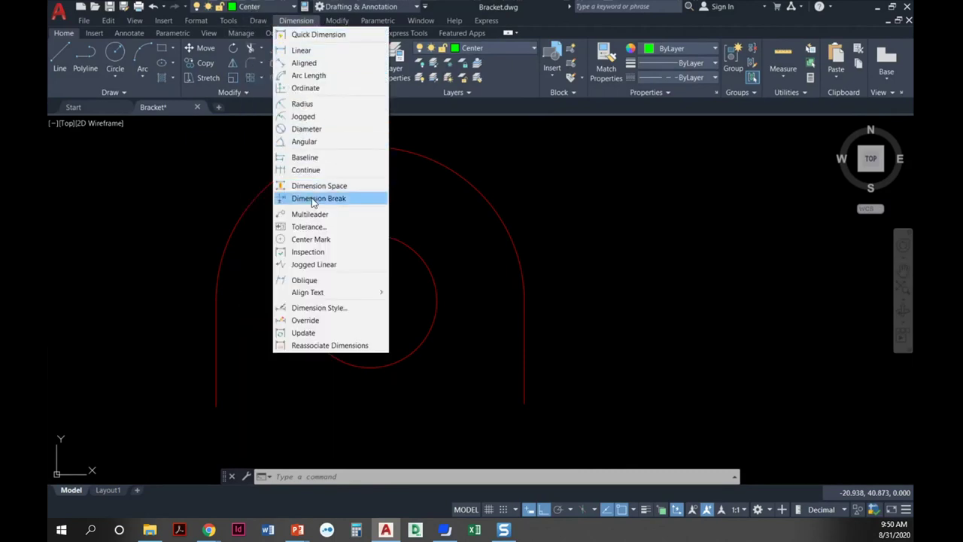
left_click(321, 240)
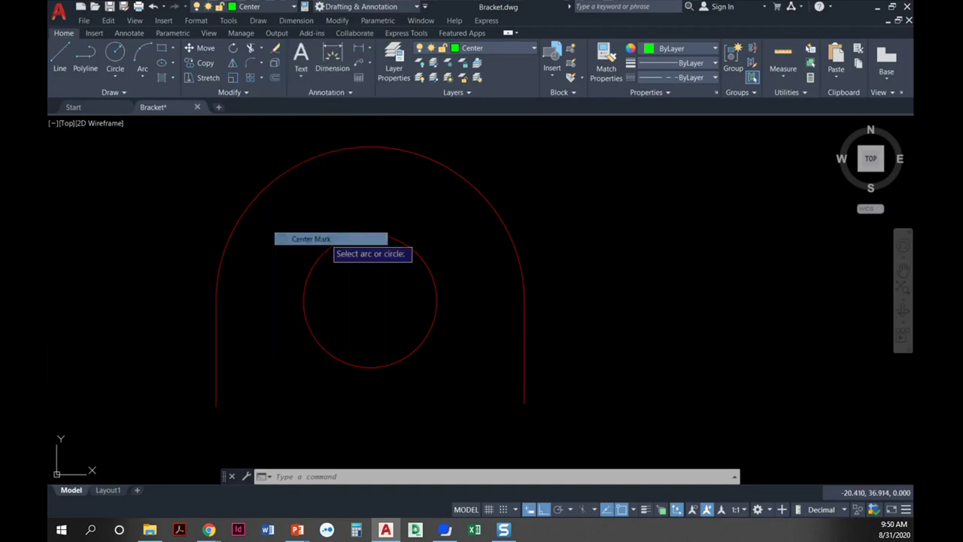
left_click(388, 237)
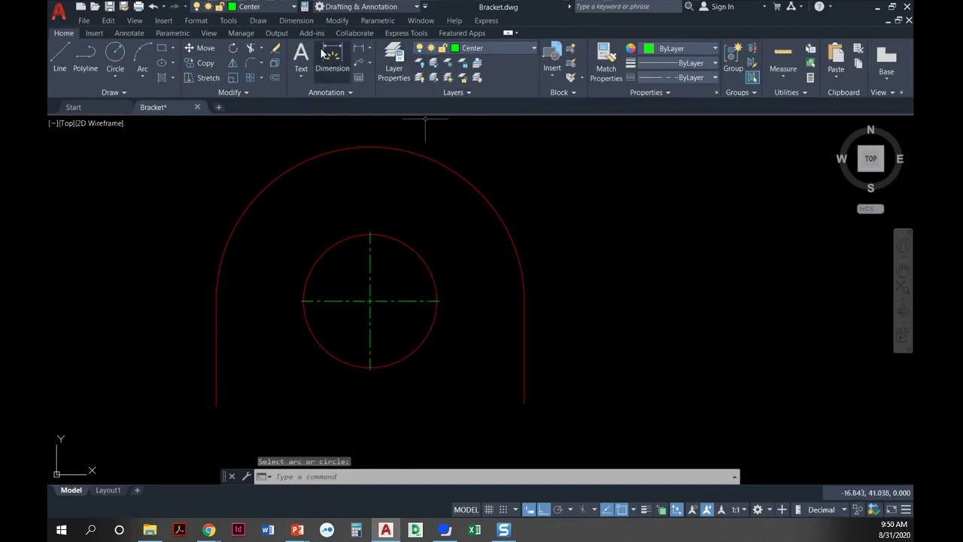
left_click(296, 21)
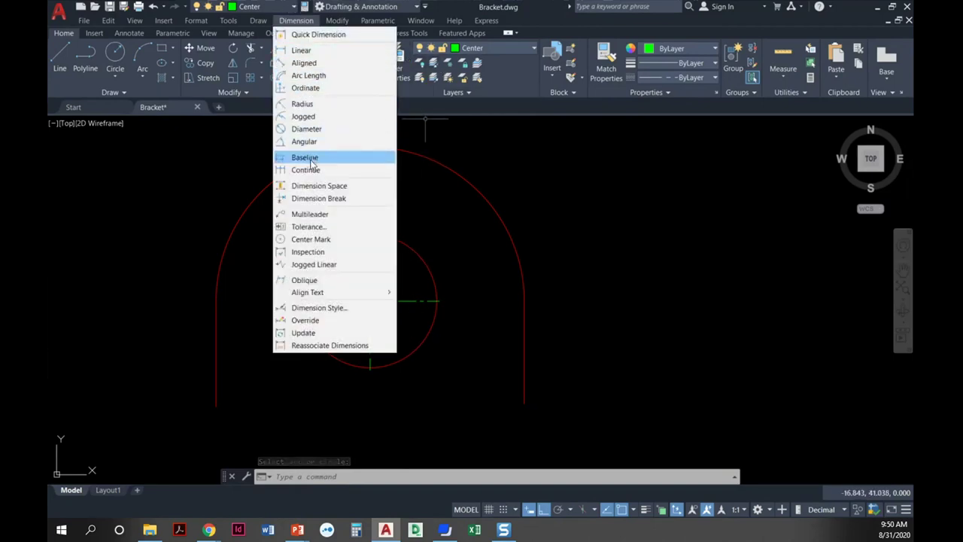
left_click(311, 238)
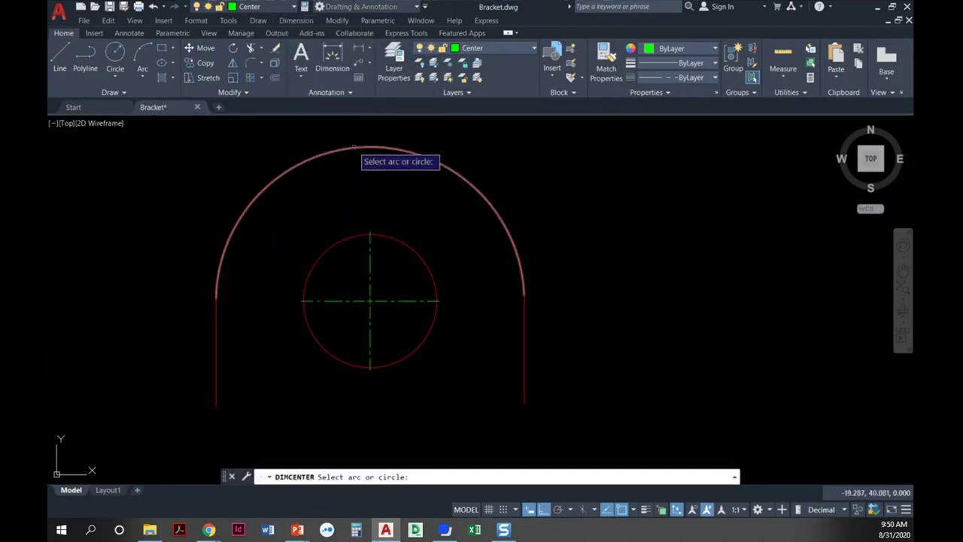
left_click(350, 151)
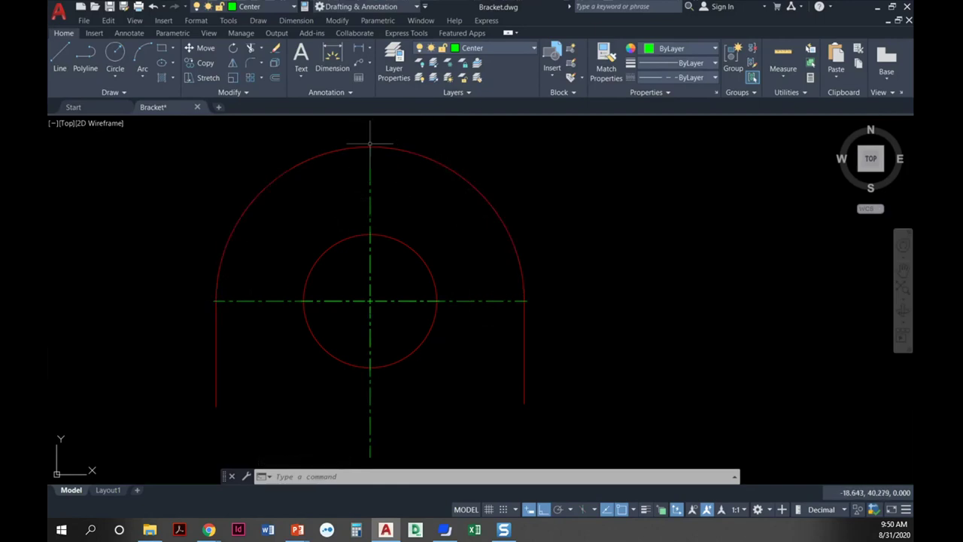
- Delete the extra vertical centre-line piece below the arc
key("Escape")
key("Escape")
left_click(370, 412)
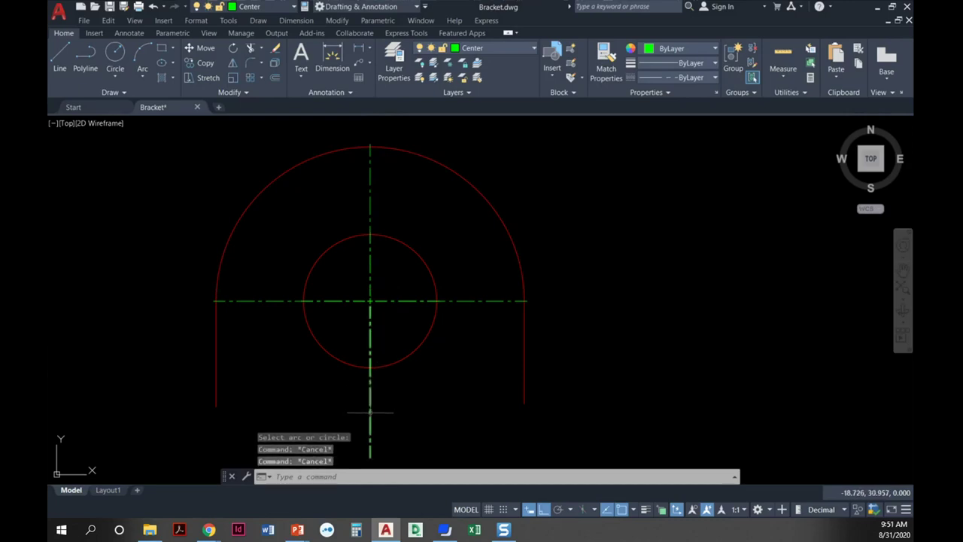
key("Delete")
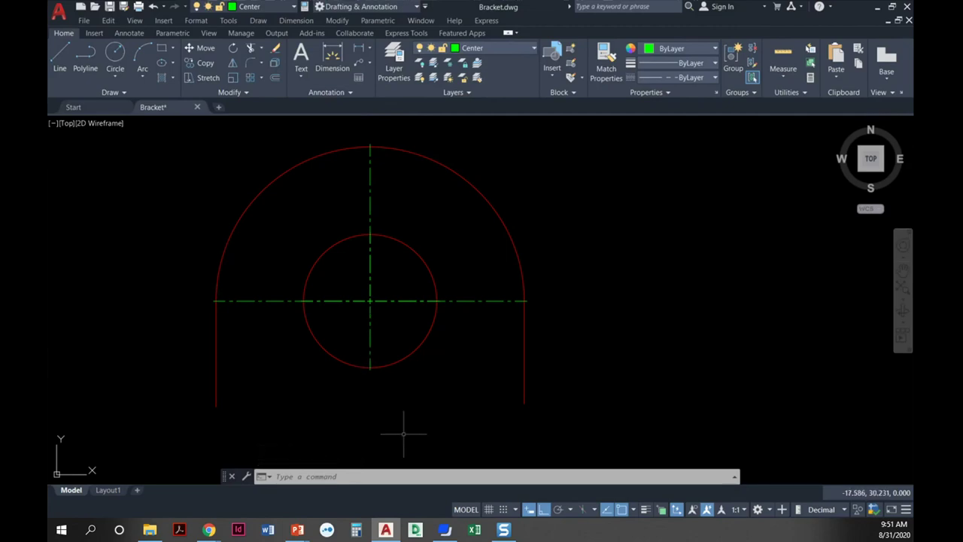
- Copy the inner hole circle from its centre to a spot right of the bracket
scroll(450, 343, "down", 2)
middle_click_drag(451, 308, 398, 258)
key("Escape")
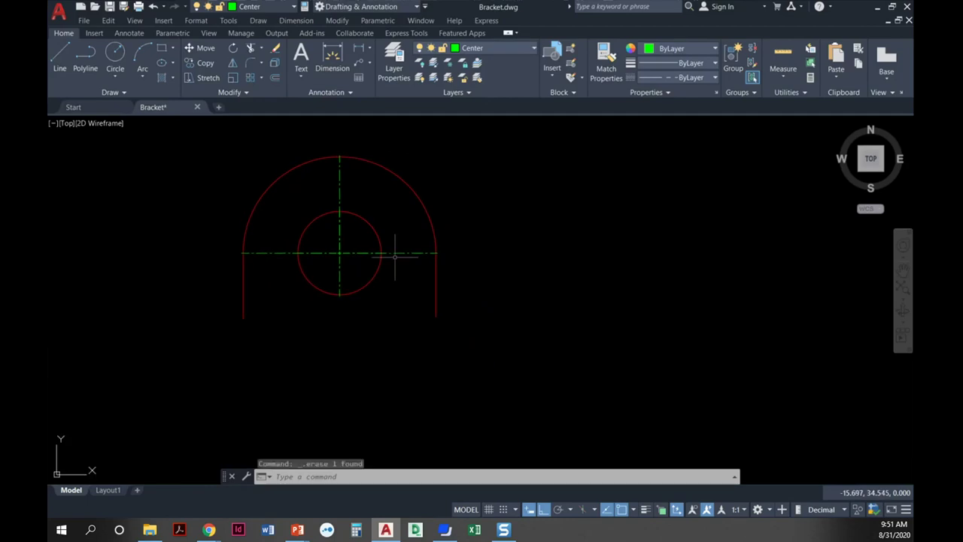
key("Return")
left_click(370, 284)
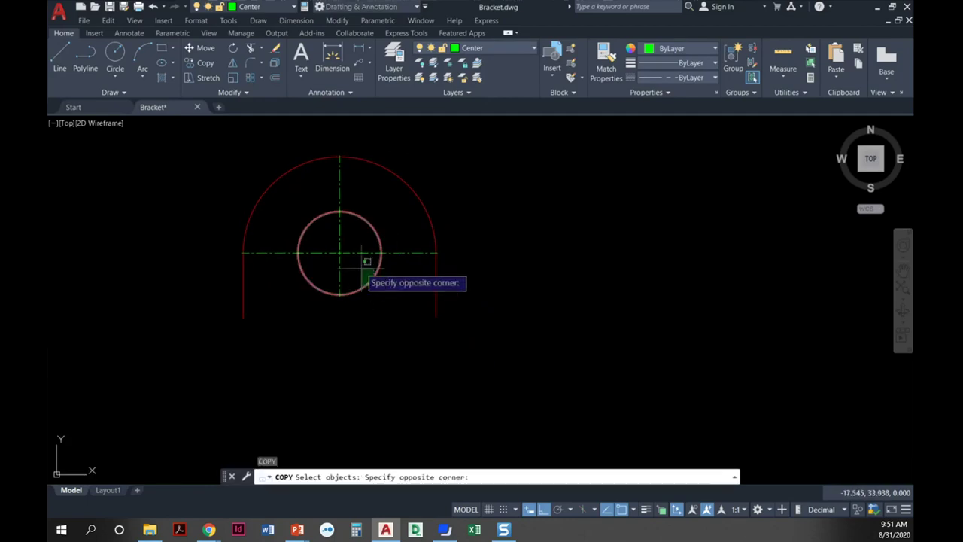
left_click(359, 265)
key("Return")
left_click(359, 265)
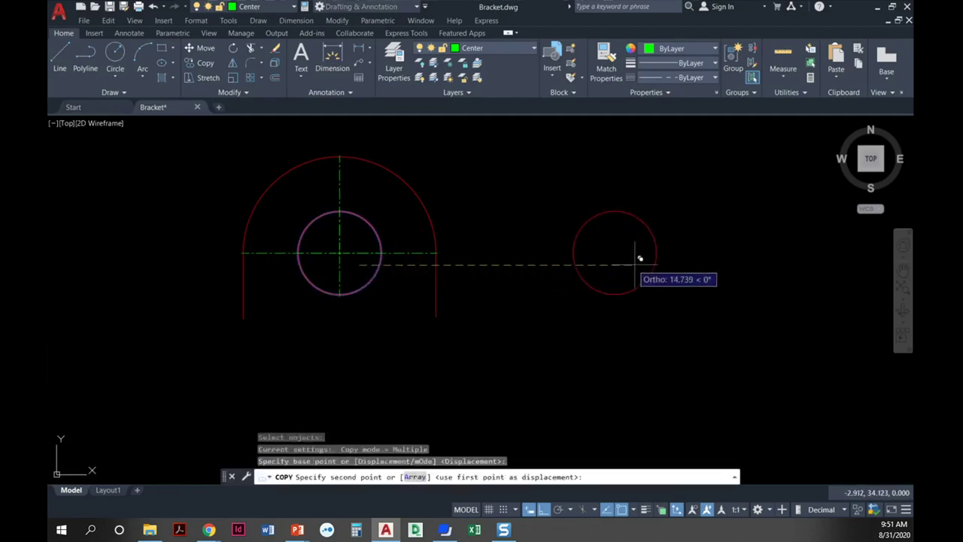
left_click(661, 265)
key("Escape")
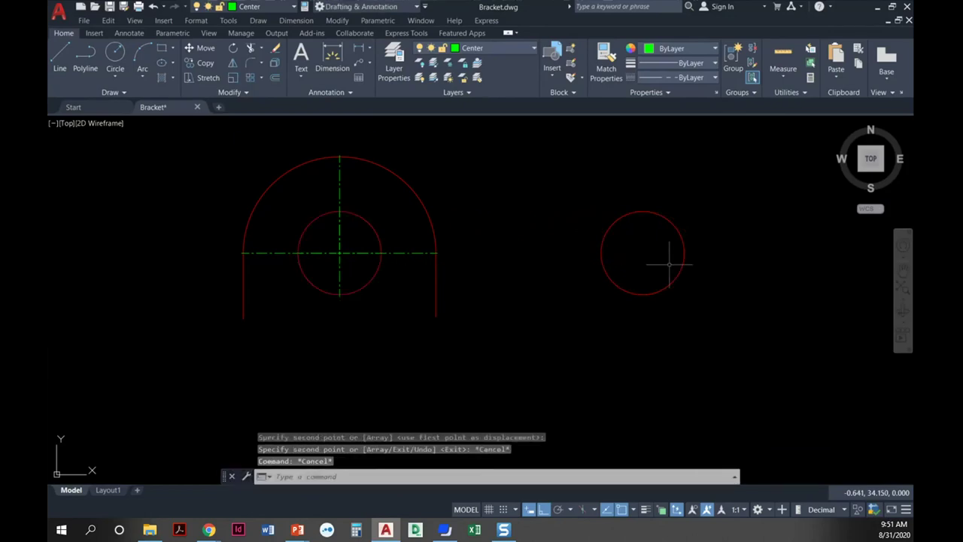
- Copy the inner circle again onto the centre of the right-hand circle
type("co")
key("Return")
left_click(388, 293)
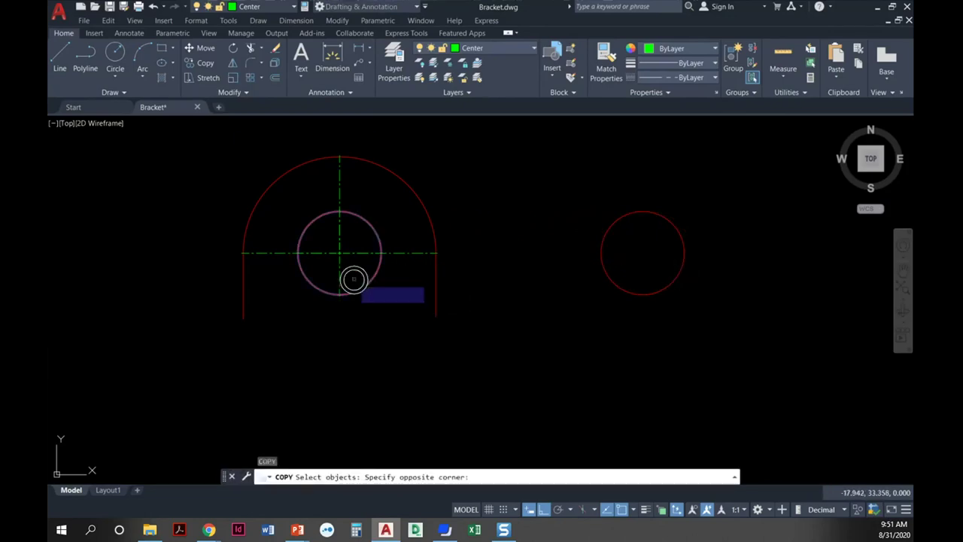
left_click(351, 276)
key("Return")
key("Escape")
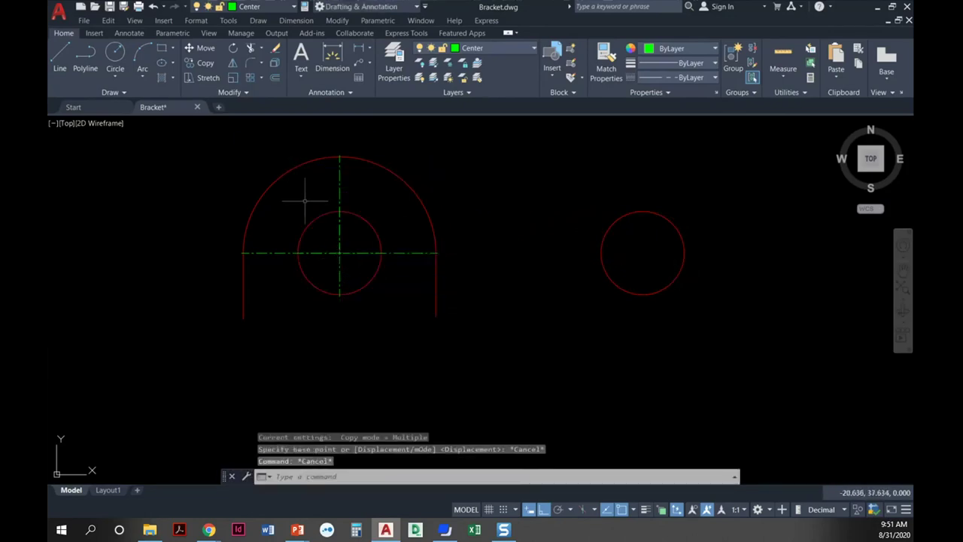
key("Return")
left_click(383, 295)
left_click(357, 273)
key("Return")
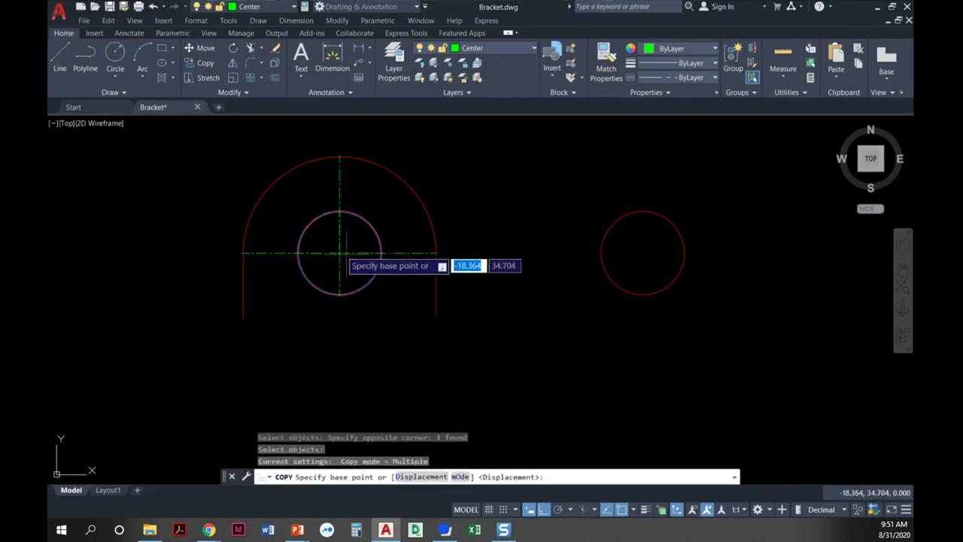
scroll(338, 252, "up", 4)
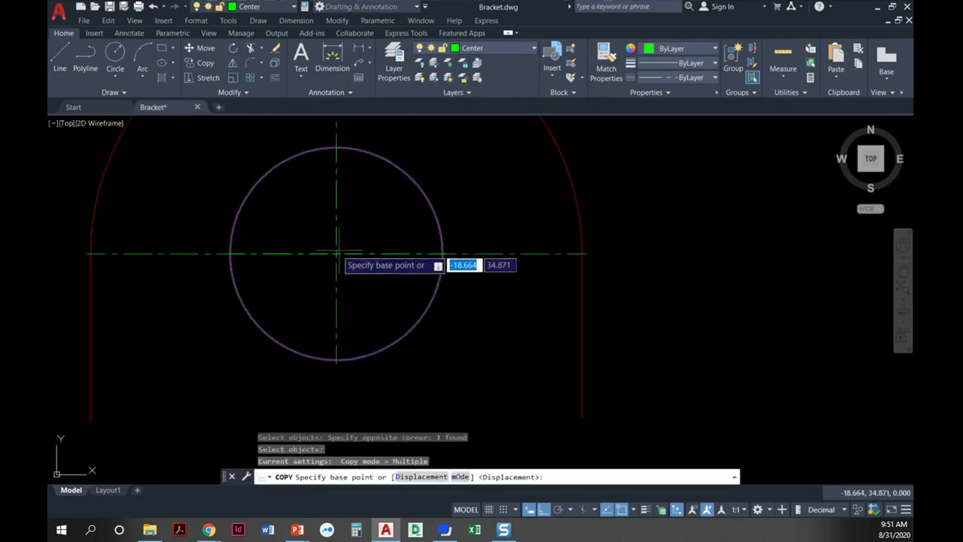
scroll(333, 254, "up", 2)
left_click(335, 254)
scroll(338, 251, "down", 6)
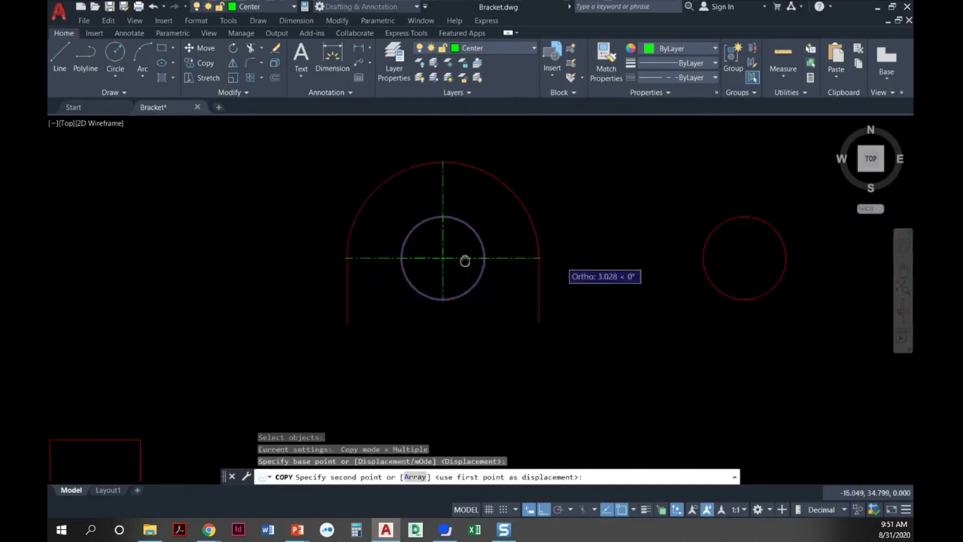
middle_click_drag(465, 261, 409, 266)
scroll(539, 279, "up", 2)
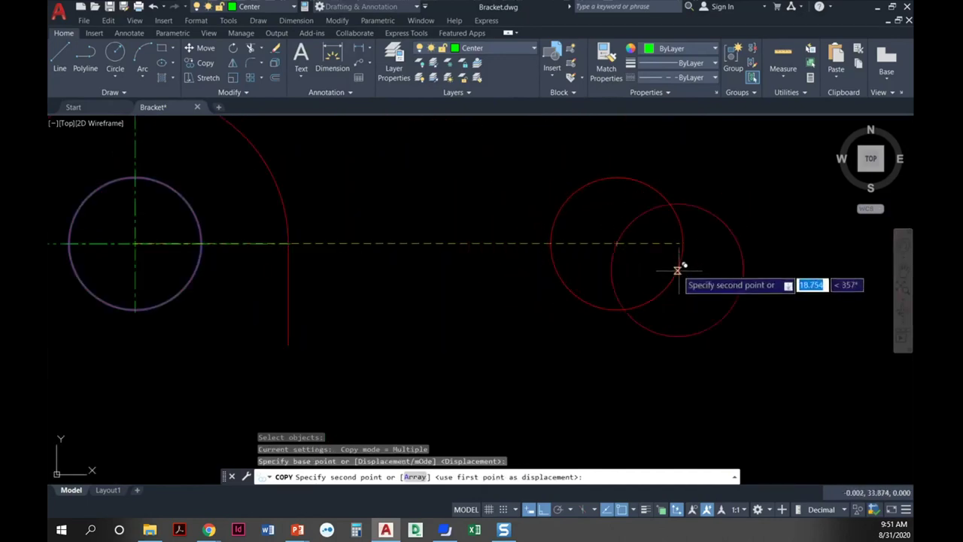
left_click(617, 243)
key("Escape")
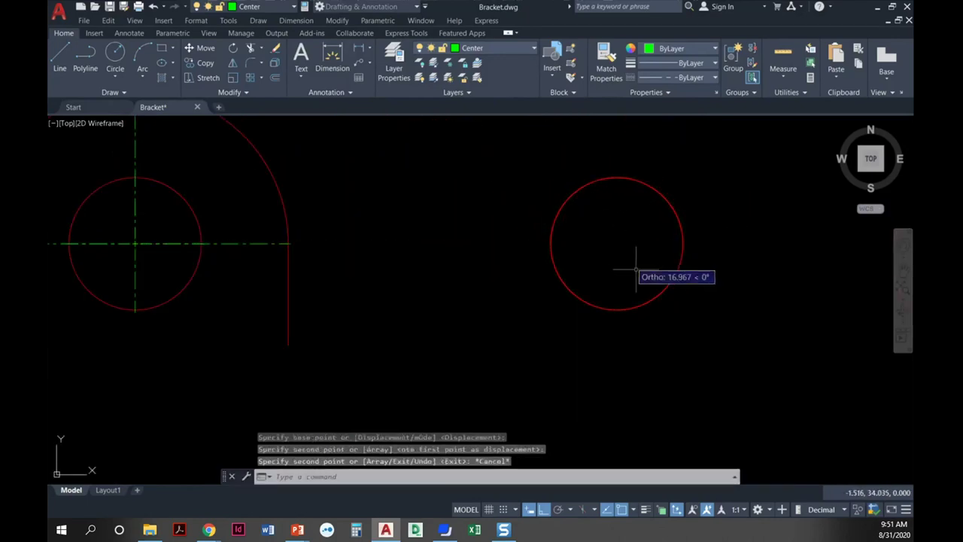
- Drag the right circle's bottom quadrant grip outward to enlarge it into the outer circle
left_click(653, 298)
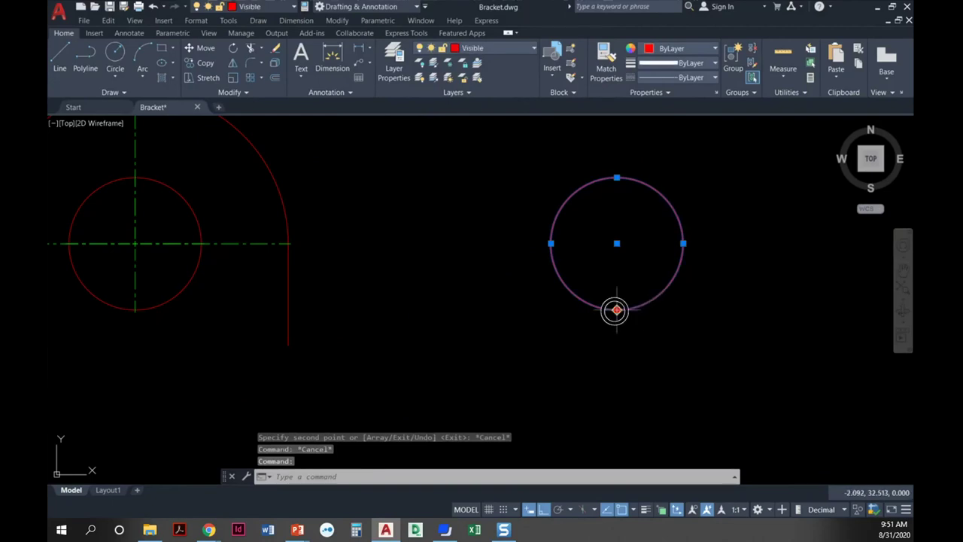
left_click(618, 309)
left_click(617, 344)
key("Escape")
key("Escape")
scroll(603, 323, "down", 2)
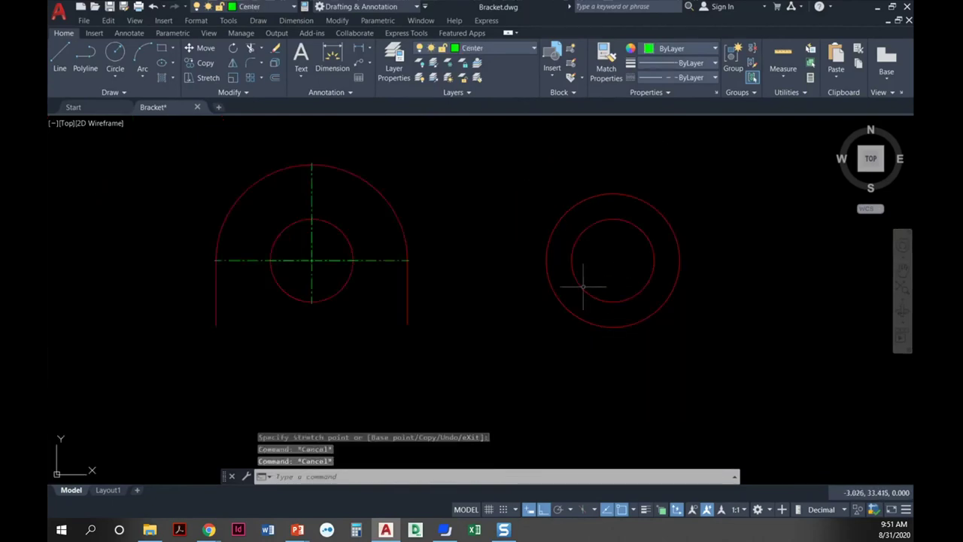
middle_click_drag(585, 286, 491, 283)
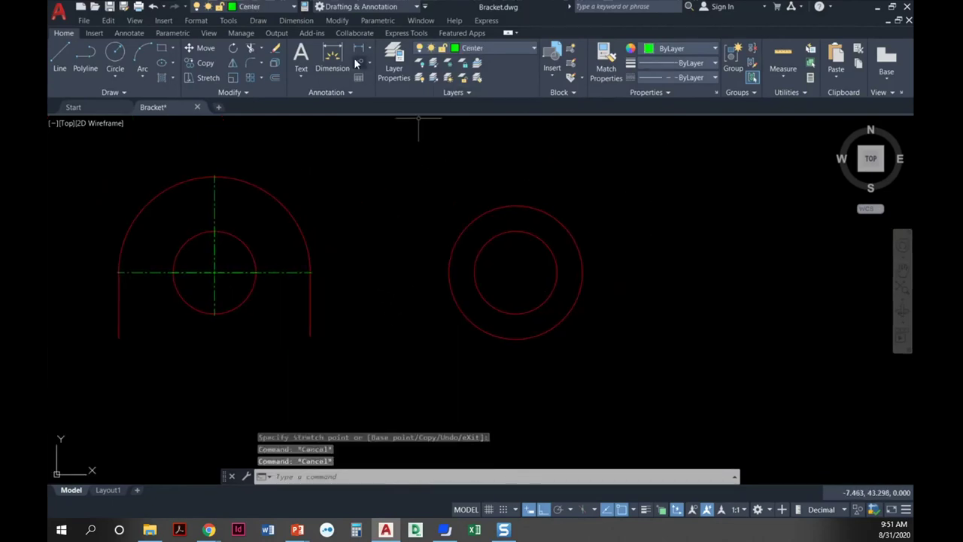
left_click(301, 21)
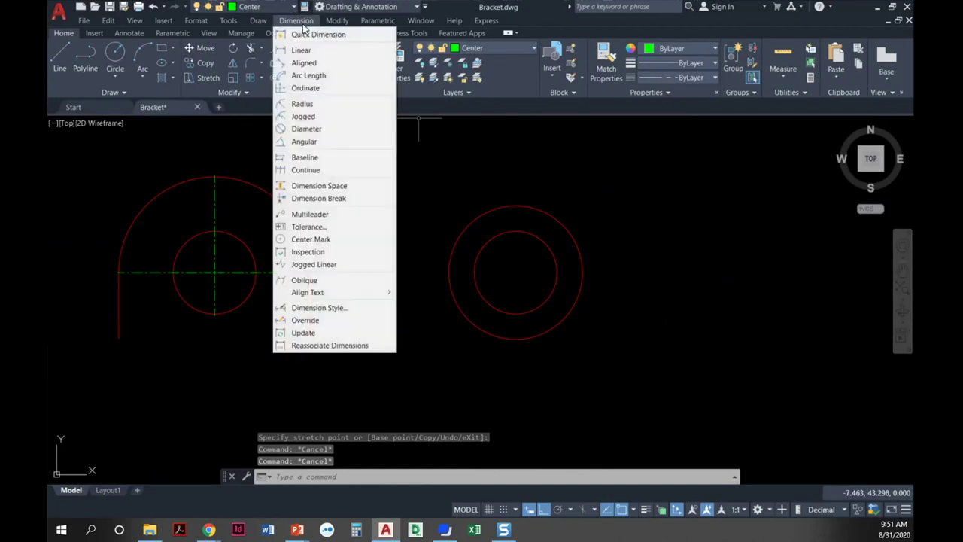
left_click(310, 239)
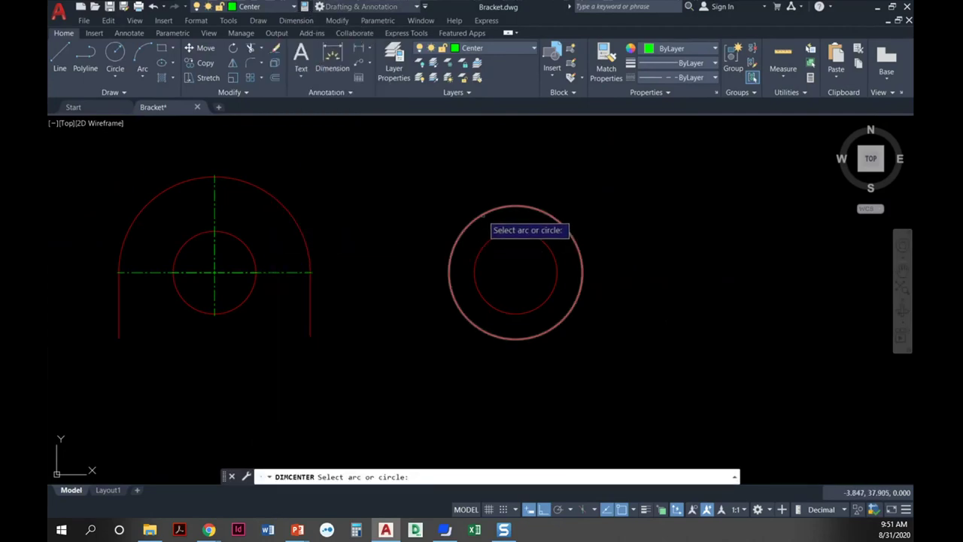
left_click(483, 216)
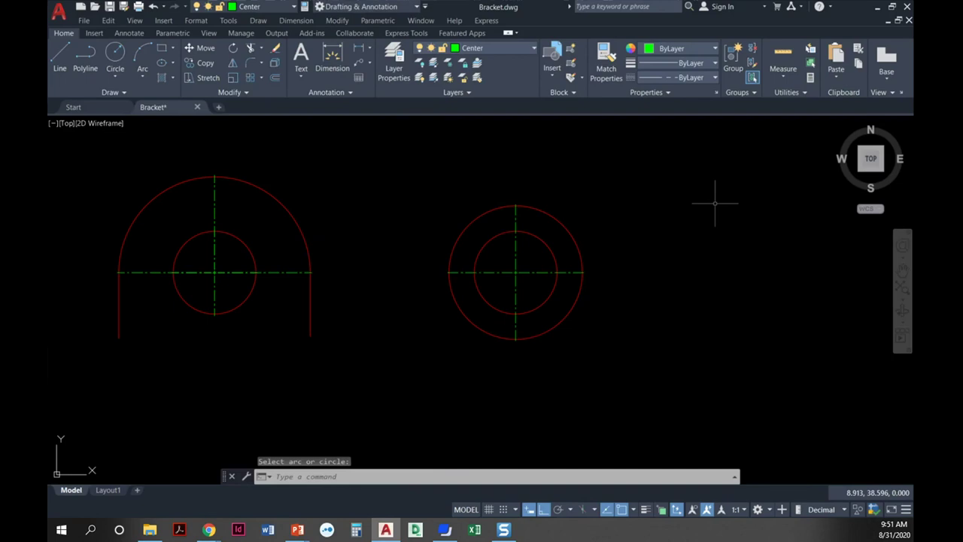
scroll(648, 212, "up", 2)
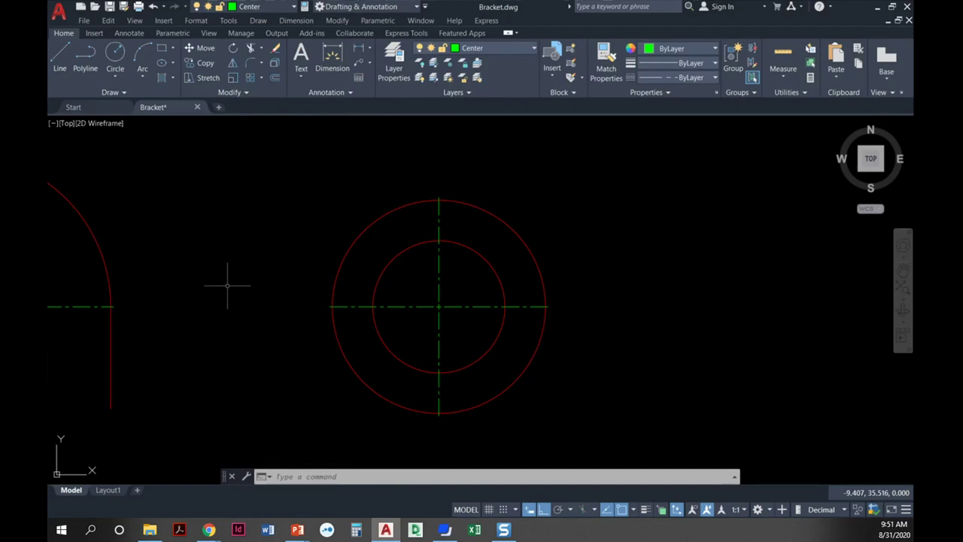
scroll(248, 280, "down", 2)
mouse_move(269, 281)
middle_mouse_down()
mouse_move(402, 296)
mouse_move(401, 312)
middle_mouse_up()
left_click(296, 310)
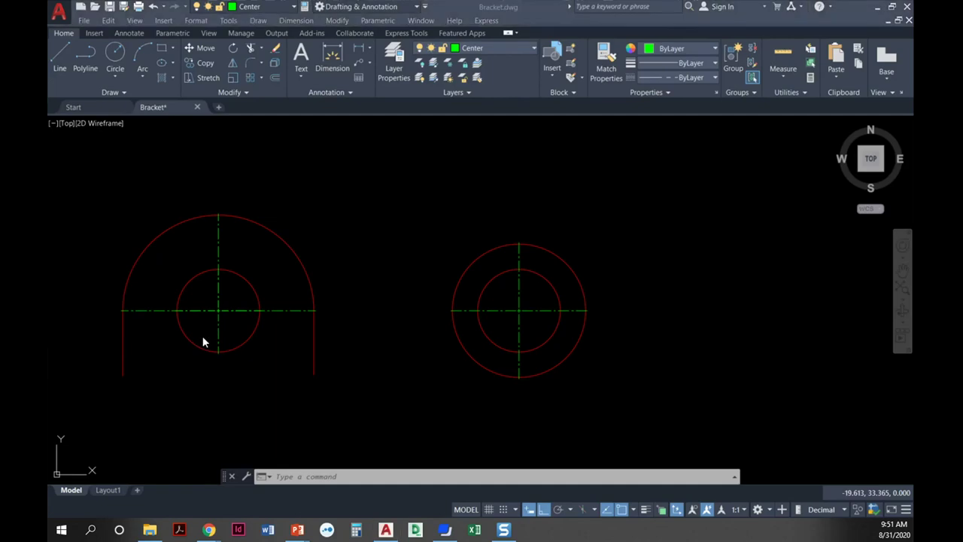
- Switch to the slideshow showing the Sheet 2-1 problem 5 solution full screen
key("alt+Tab")
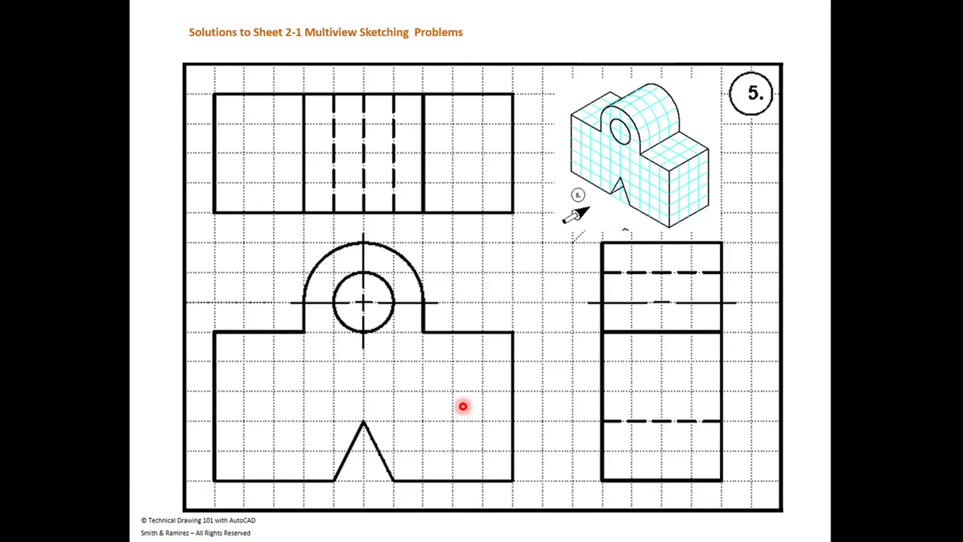
- Advance the slideshow to the Sheet 2-1 problem 6 solution
key("Right")
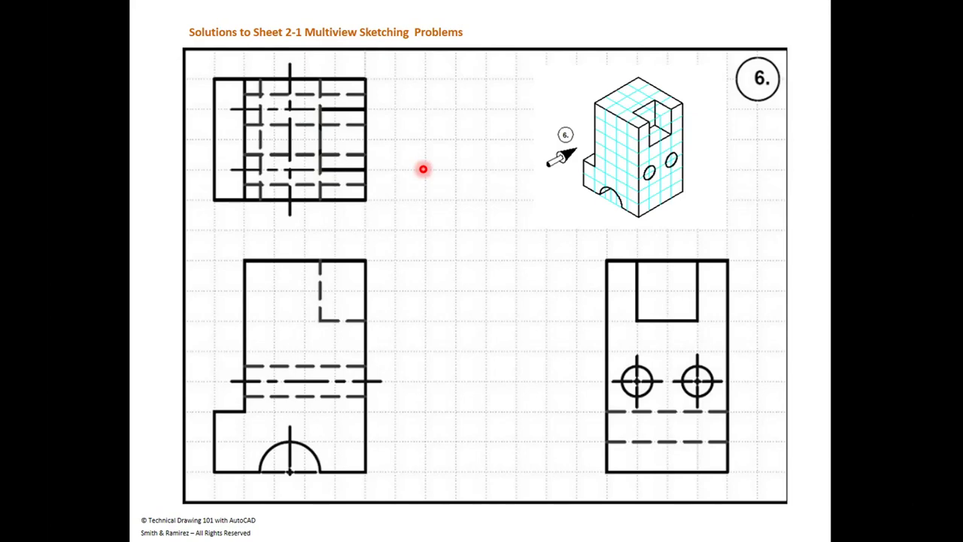
- Advance past the problem 7 slide to the Sheet 2-1 problem 8 solution
key("Right")
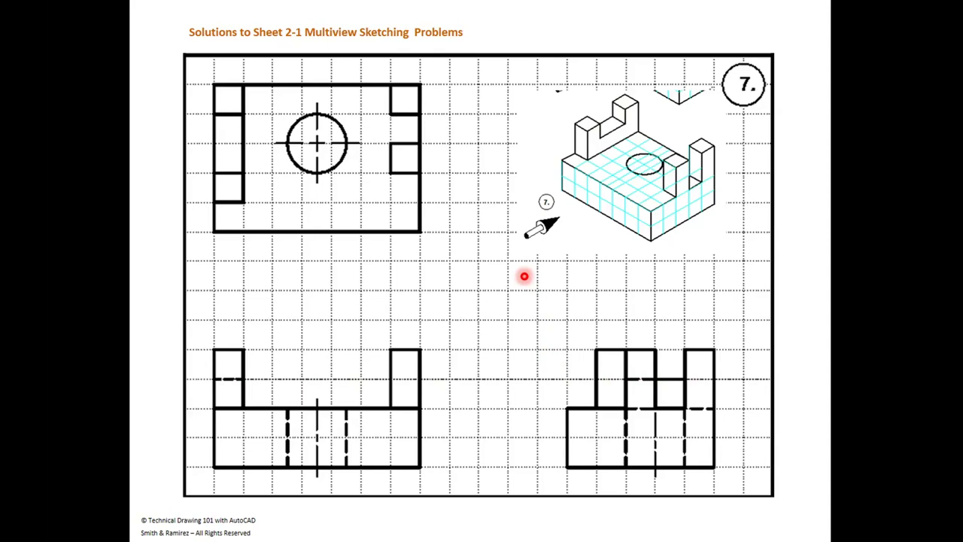
left_click(525, 277)
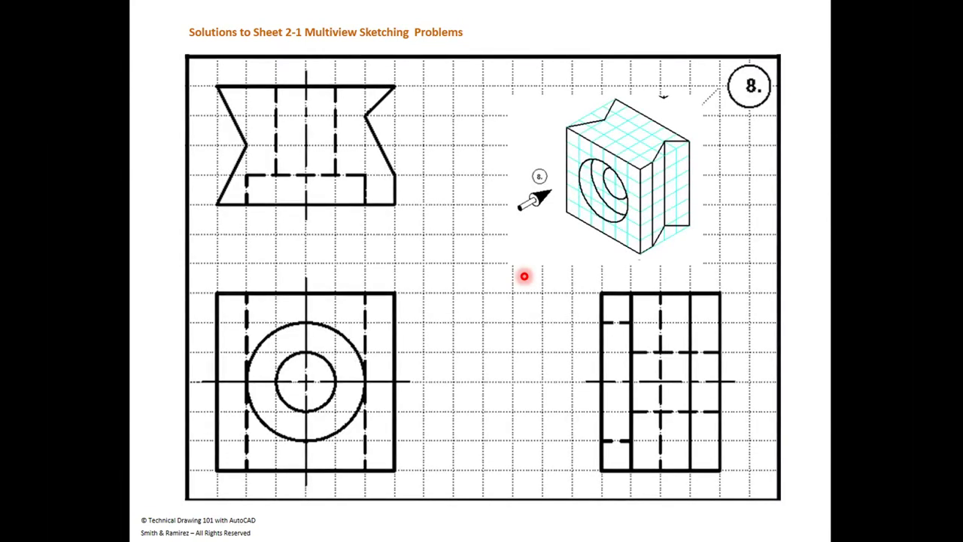
- Return to the Sheet 2-1 problem 7 solution slide
key("Left")
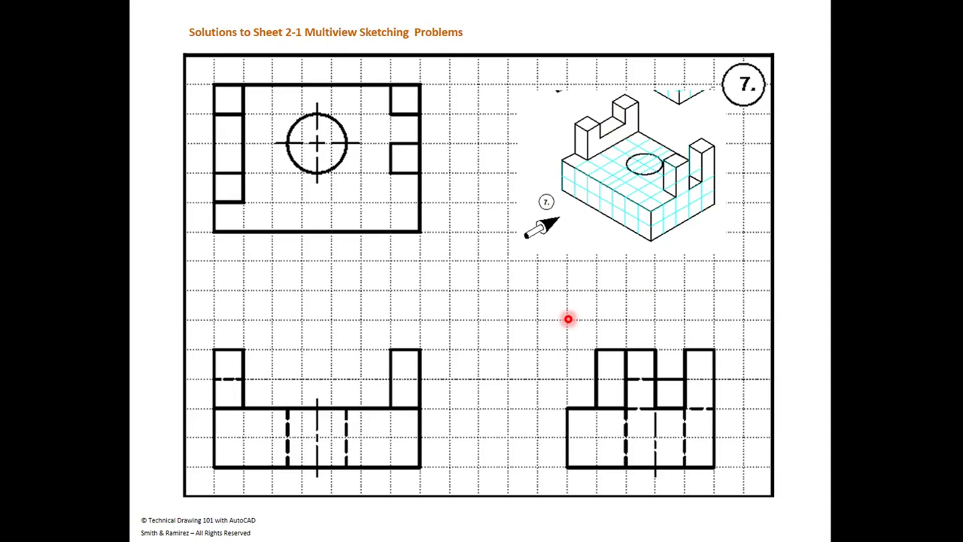
- Move forward again to the Sheet 2-1 problem 8 solution slide
key("Right")
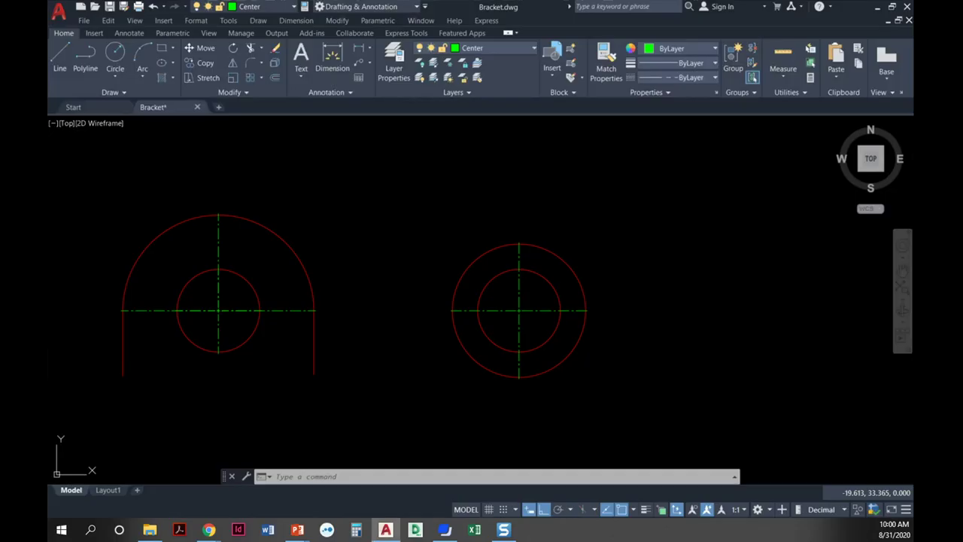
- Make Visible the current layer and draw the tall outer rectangle in empty space
scroll(383, 230, "down", 4)
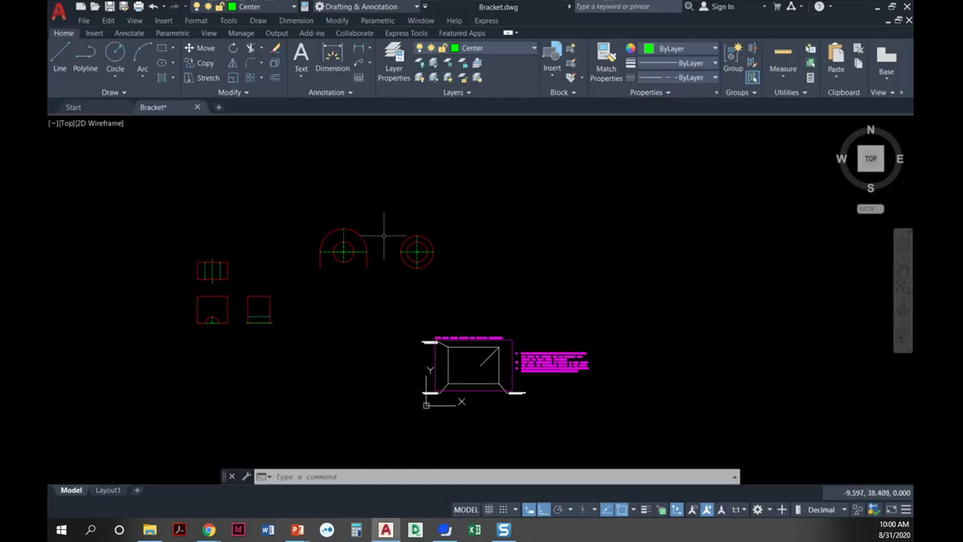
scroll(383, 229, "up", 2)
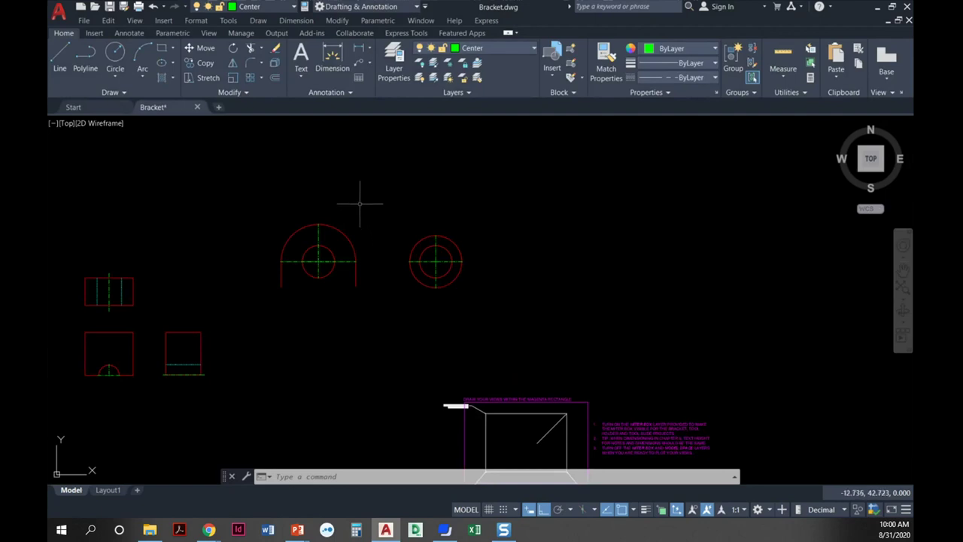
left_click(161, 48)
mouse_move(604, 222)
middle_mouse_down()
mouse_move(534, 232)
mouse_move(262, 215)
middle_mouse_up()
scroll(189, 214, "down", 2)
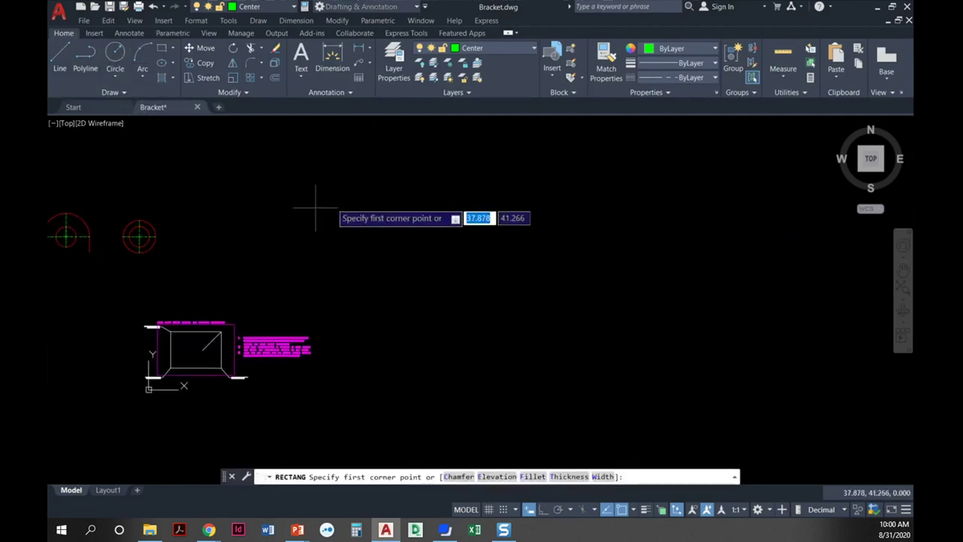
left_click(354, 194)
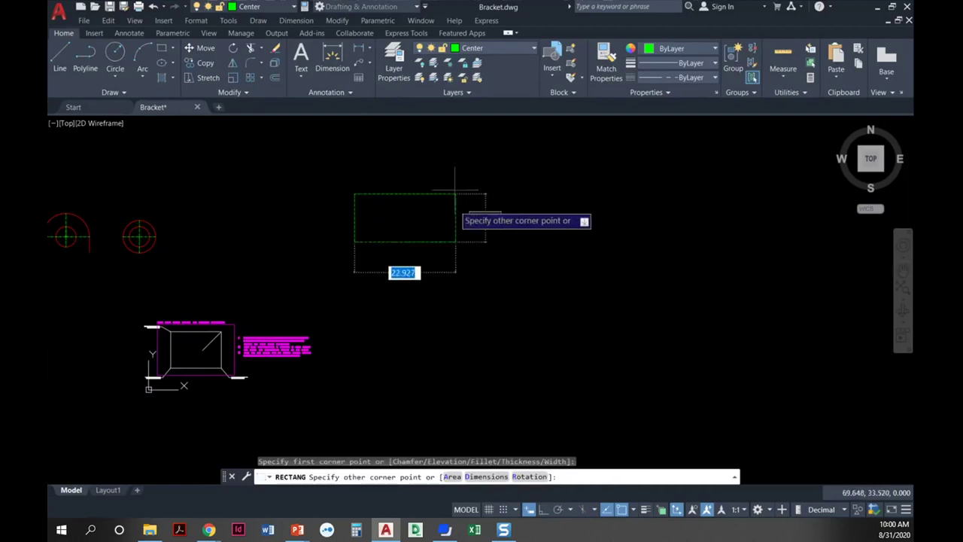
key("Escape")
left_click(497, 47)
left_click(474, 221)
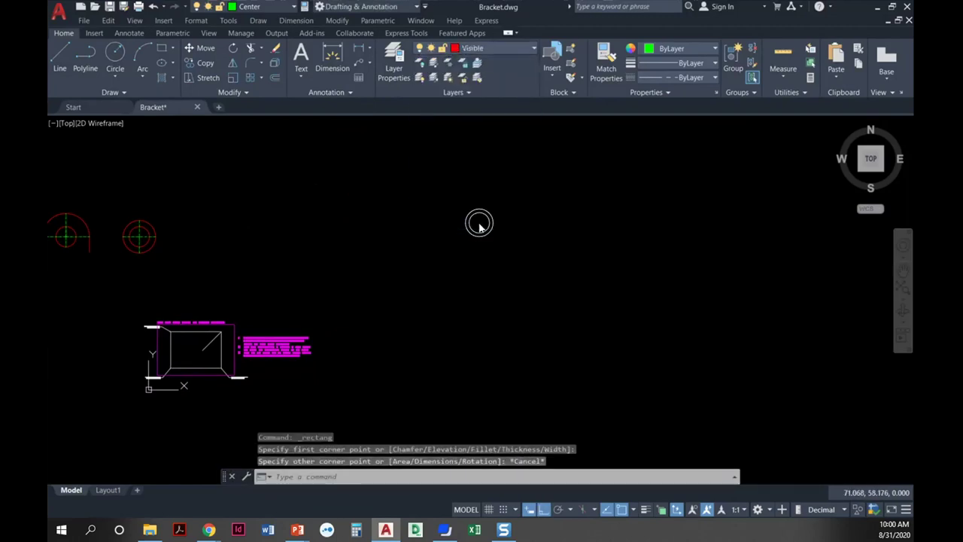
left_click(160, 48)
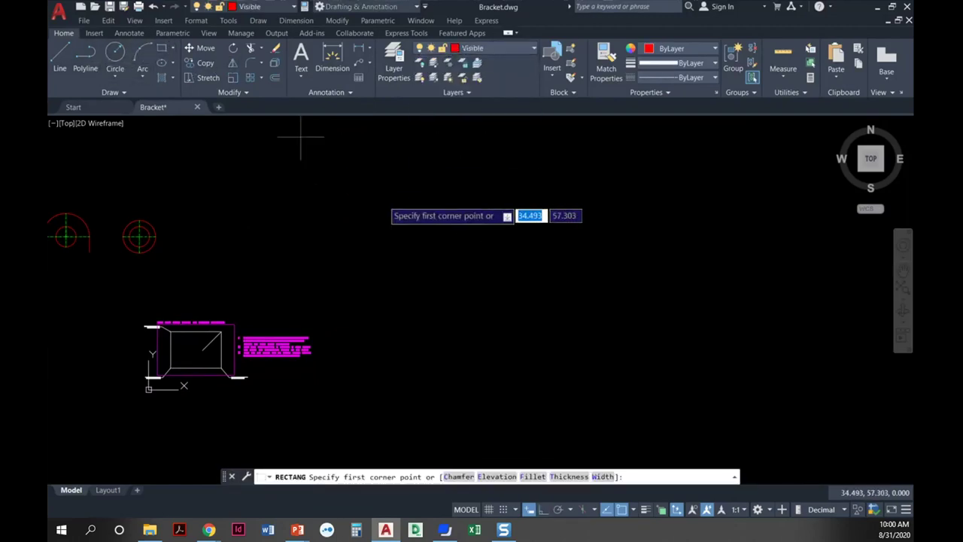
left_click(389, 203)
left_click(483, 308)
scroll(424, 249, "up", 3)
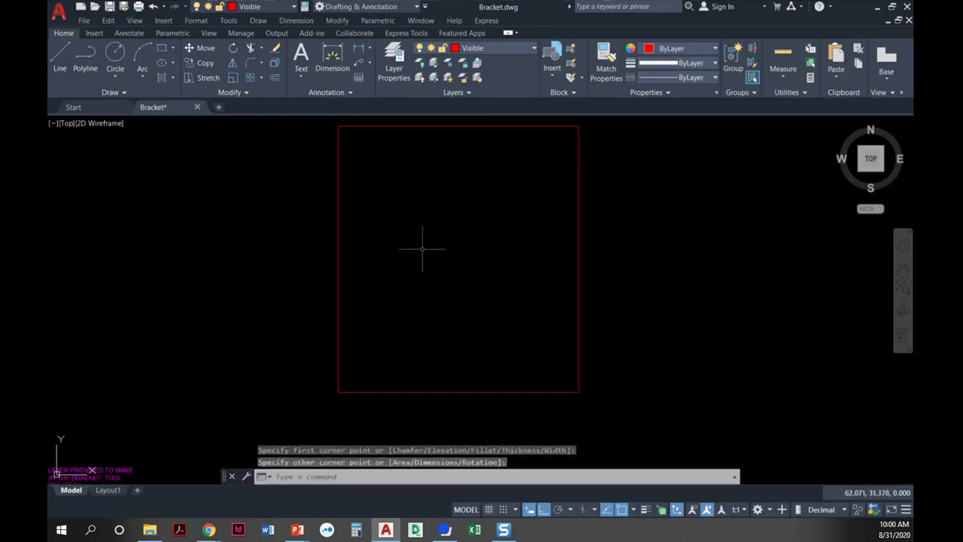
key("Escape")
key("Escape")
scroll(389, 266, "down", 2)
- Add the small rectangle along the top and two vertical lines down to the bottom edge
key("Return")
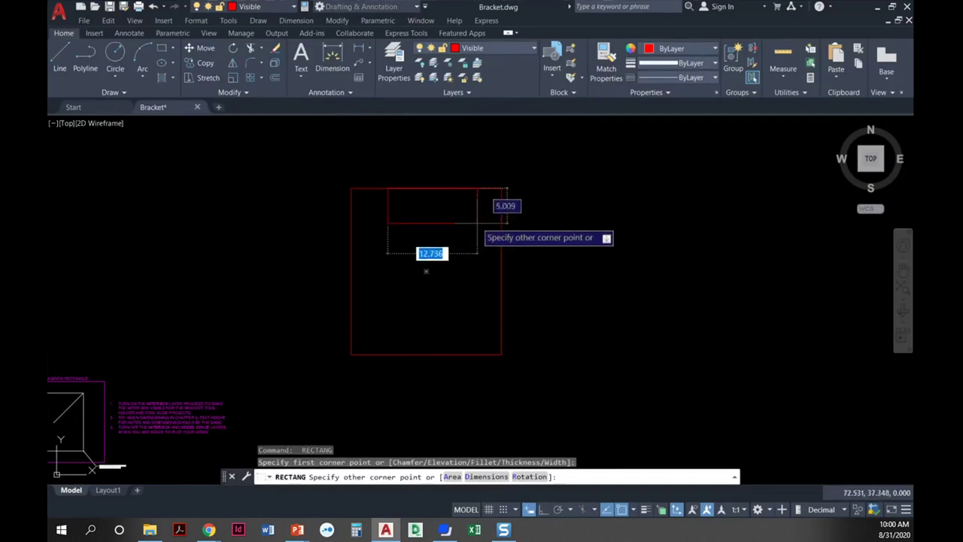
left_click(477, 223)
key("Escape")
key("Escape")
type("l")
key("Return")
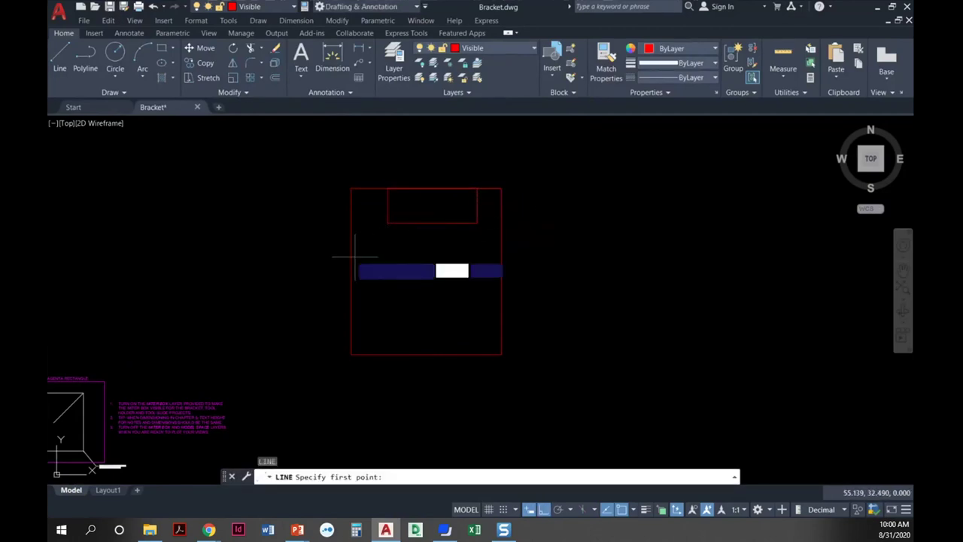
left_click(414, 223)
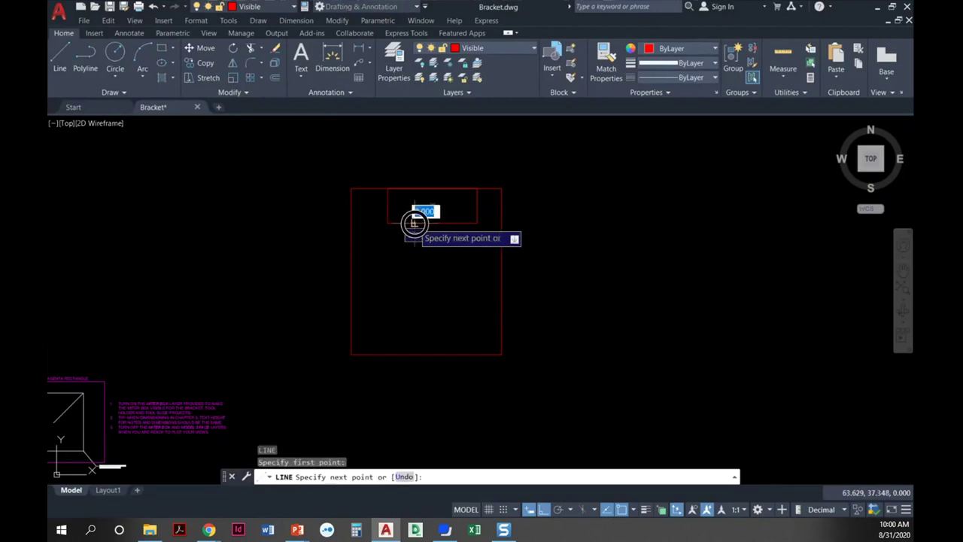
left_click(414, 353)
key("Return")
key("Return")
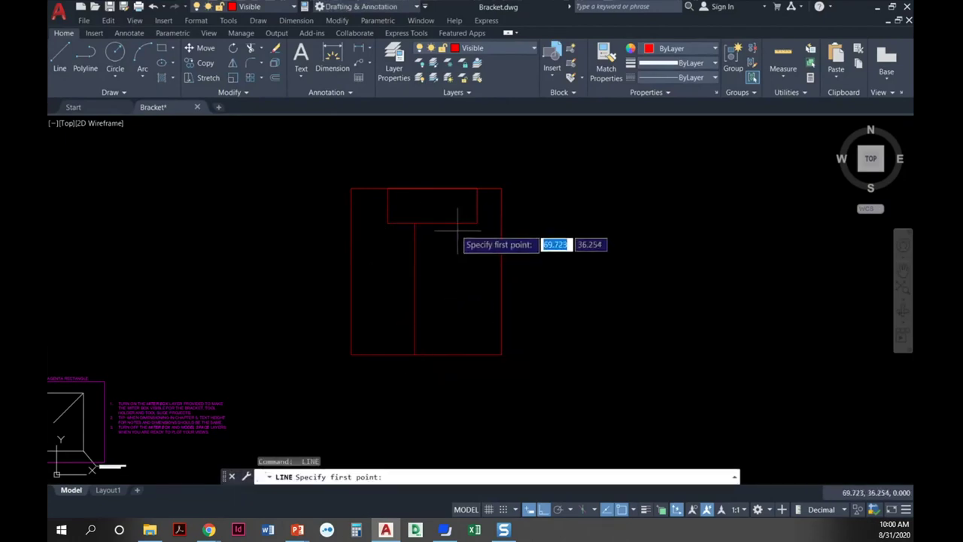
left_click(422, 223)
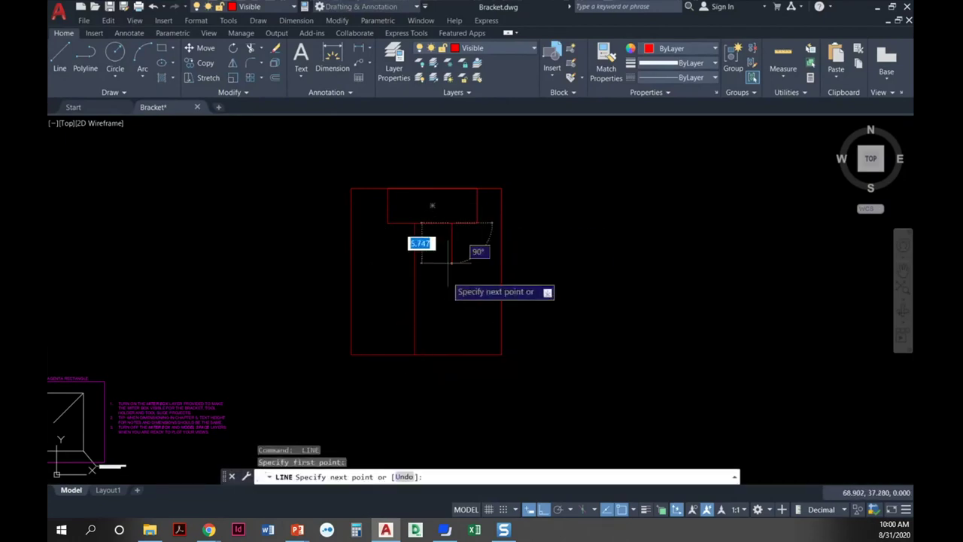
left_click(450, 353)
key("Return")
key("Escape")
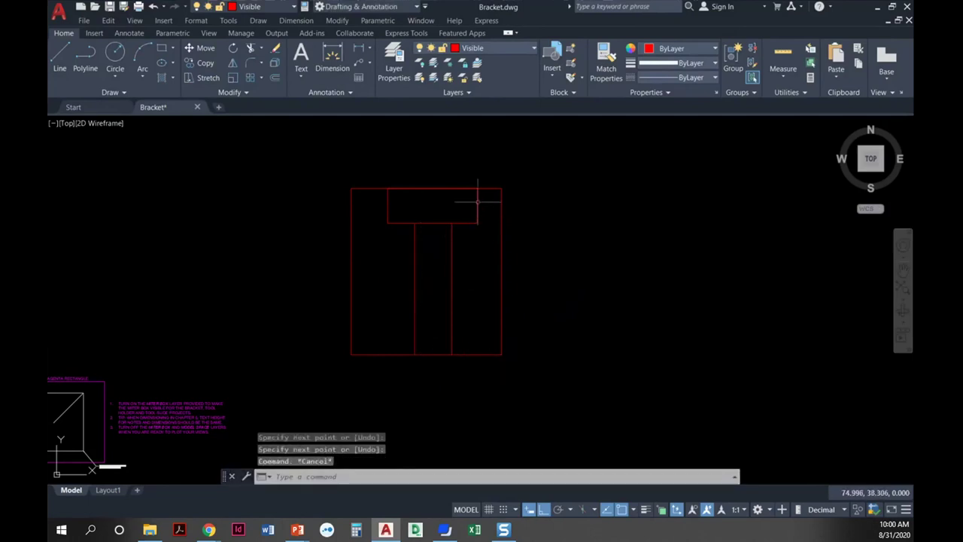
key("Escape")
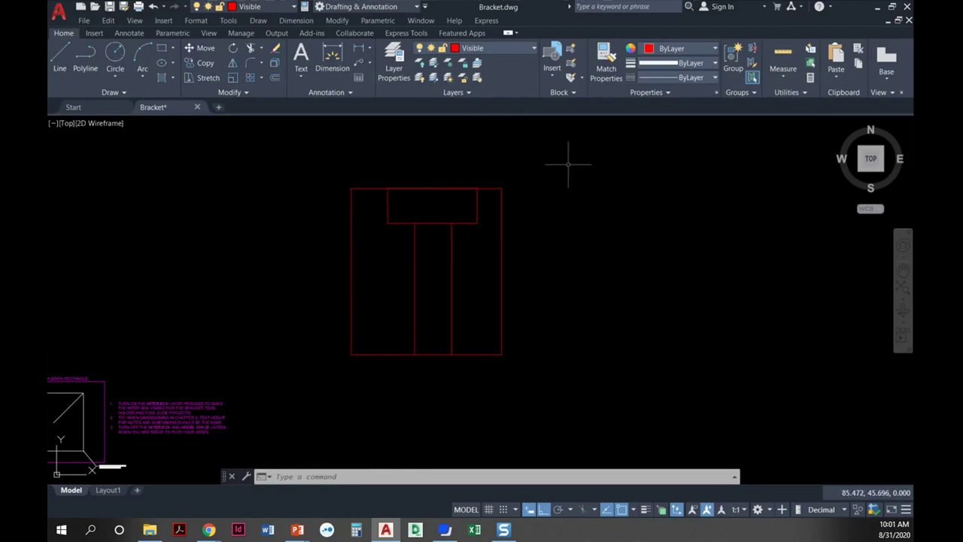
- Draw the small cap rectangle to the right of the front view with RECTANG
key("Escape")
key("Escape")
key("Escape")
type("r")
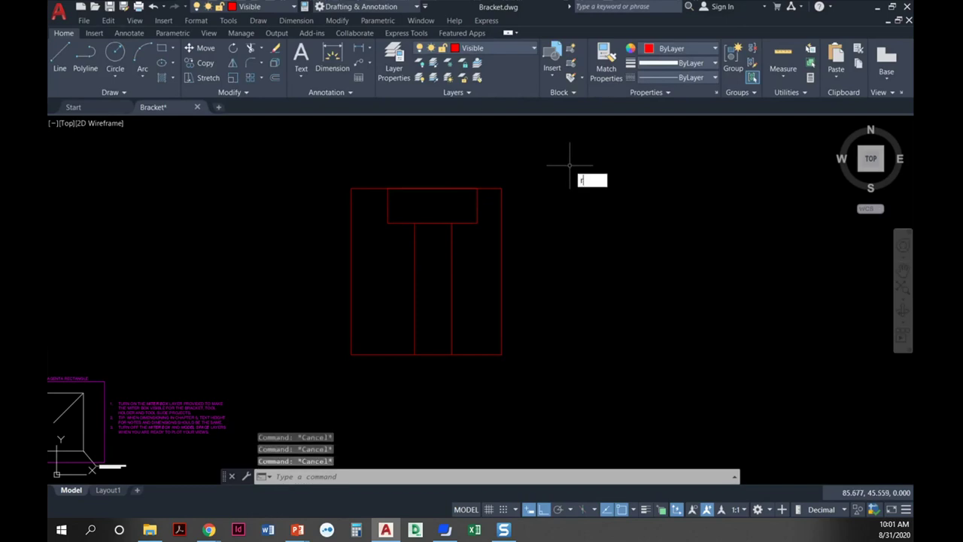
type("ec")
key("Return")
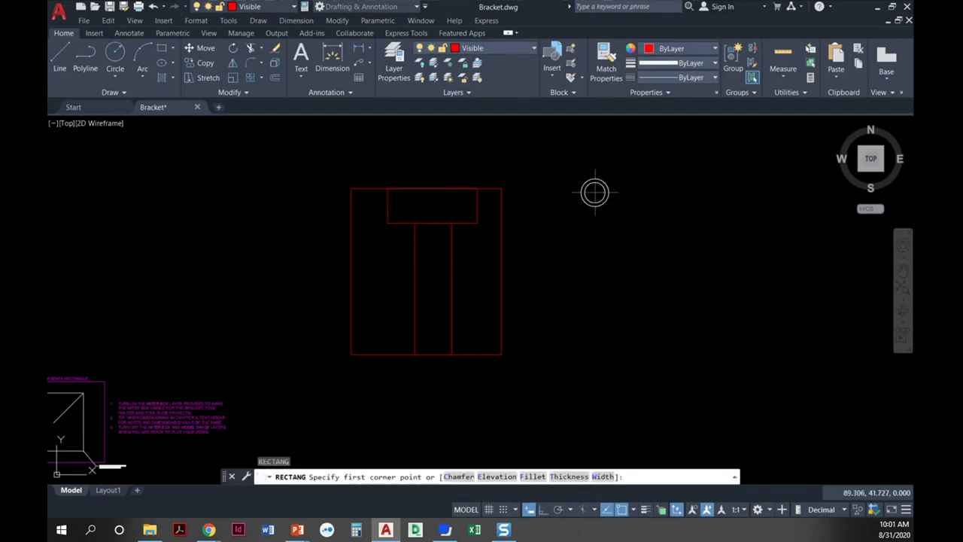
left_click(595, 193)
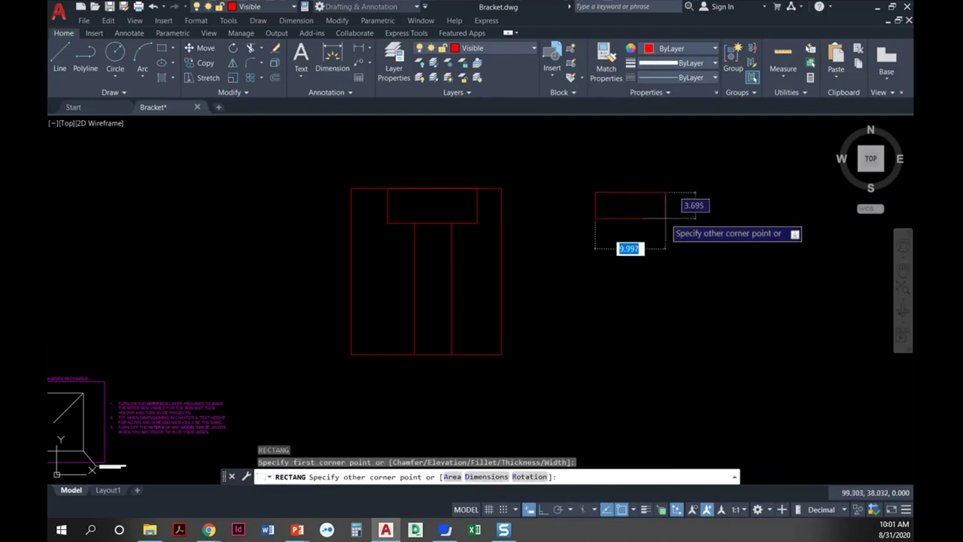
left_click(668, 219)
- Draw the narrow tall stem rectangle beneath the cap
type("r")
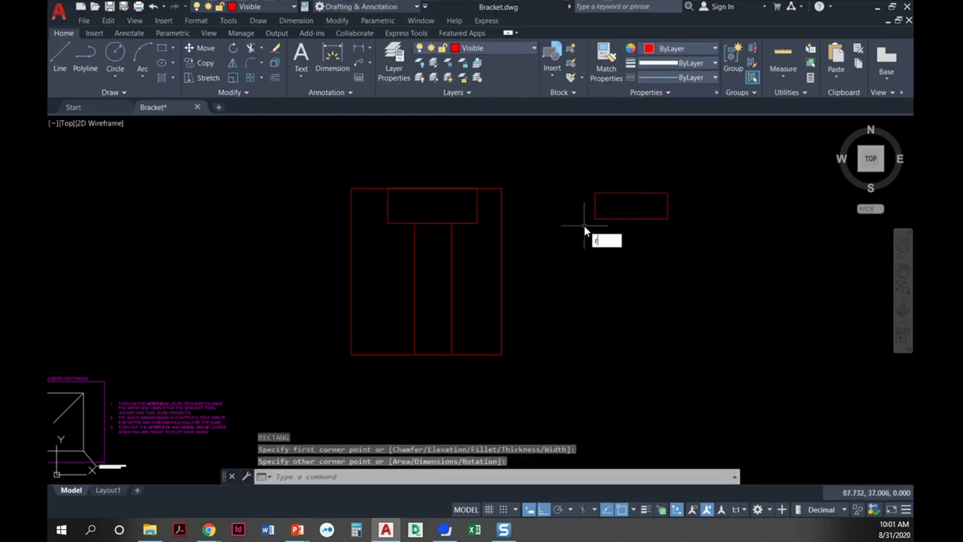
type("ec")
key("Return")
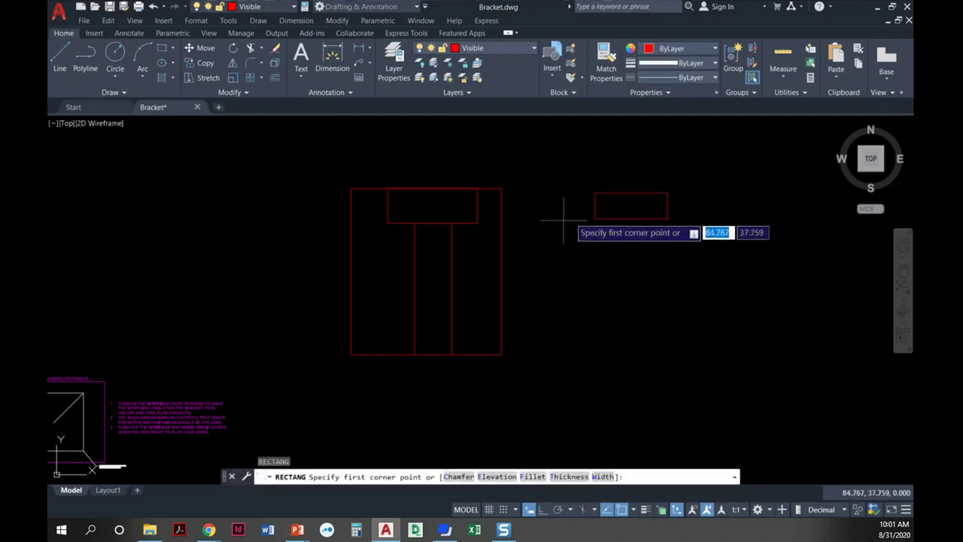
left_click(612, 218)
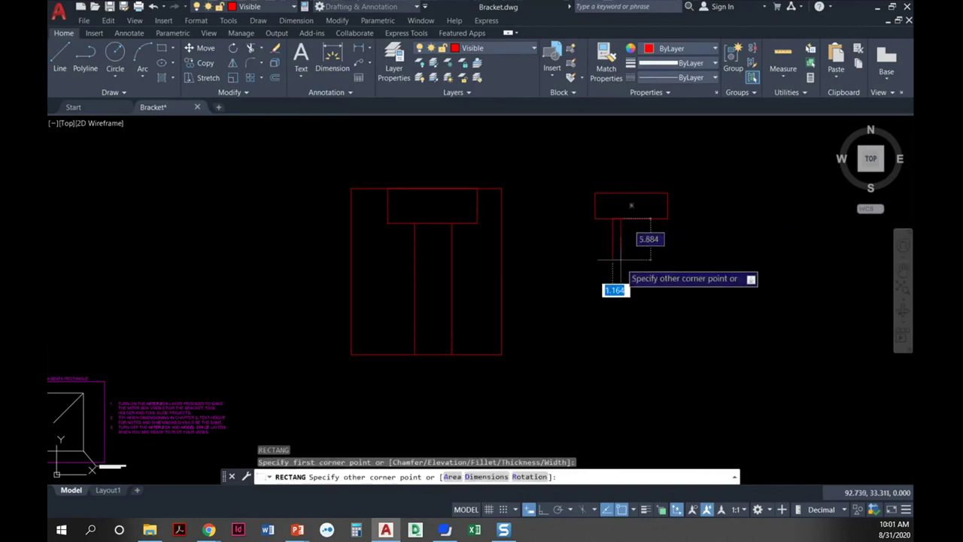
left_click(643, 311)
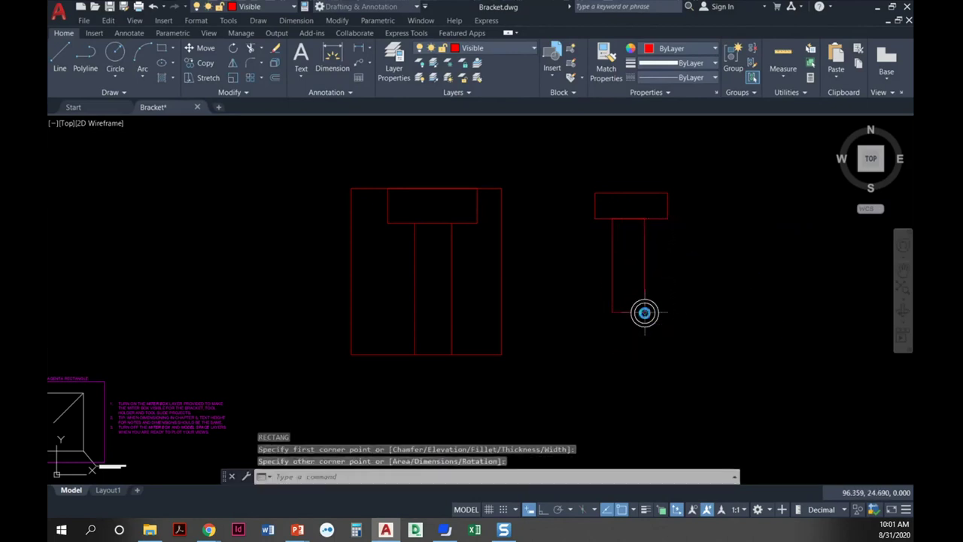
key("Escape")
key("Escape")
- Nudge the stem rectangle right and then down with MOVE
type("m")
key("Return")
left_click(647, 273)
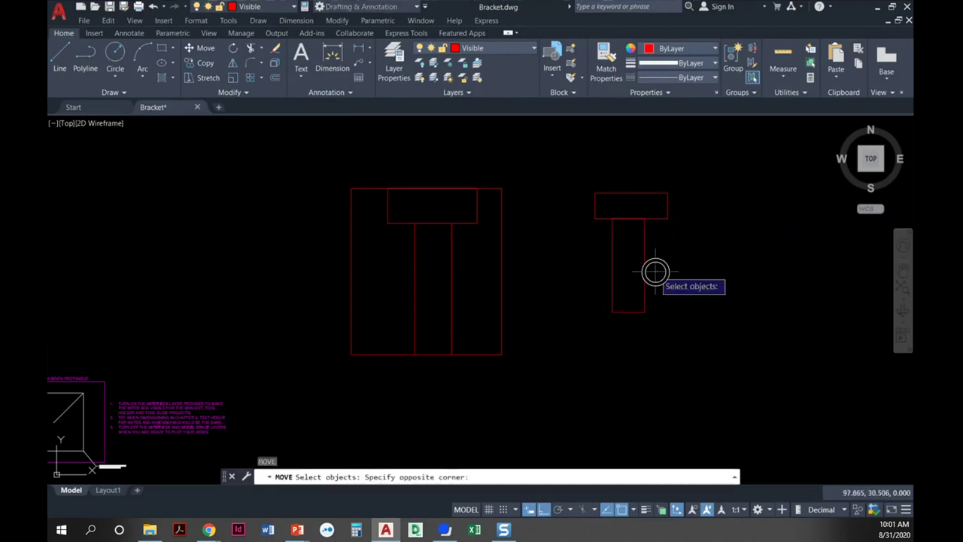
left_click(635, 270)
key("Return")
scroll(626, 215, "up", 4)
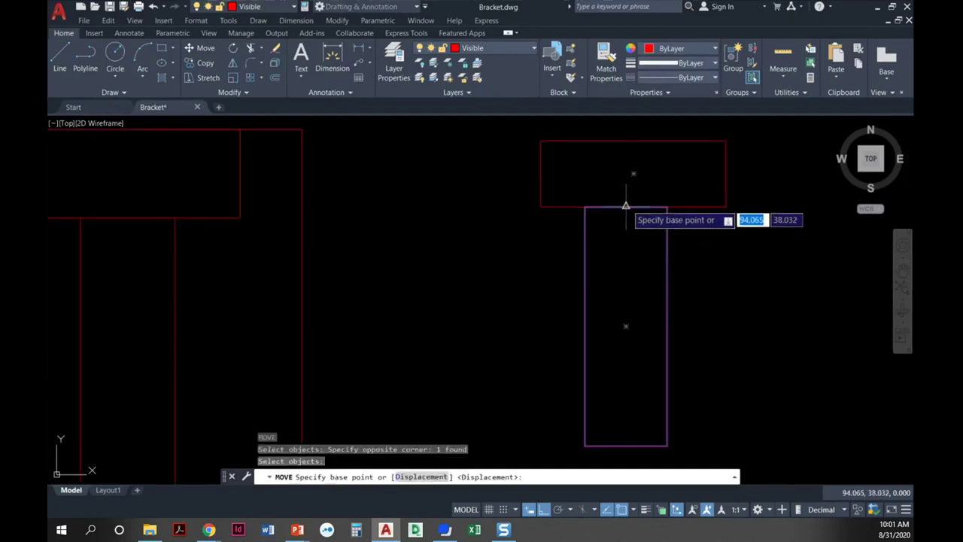
left_click(627, 207)
left_click(637, 207)
scroll(638, 234, "down", 4)
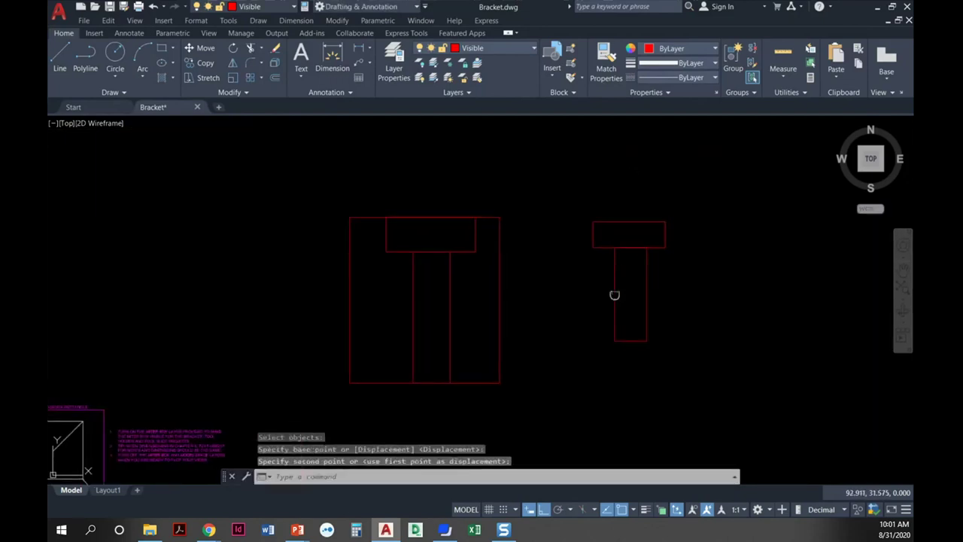
middle_click_drag(612, 294, 581, 291)
key("Escape")
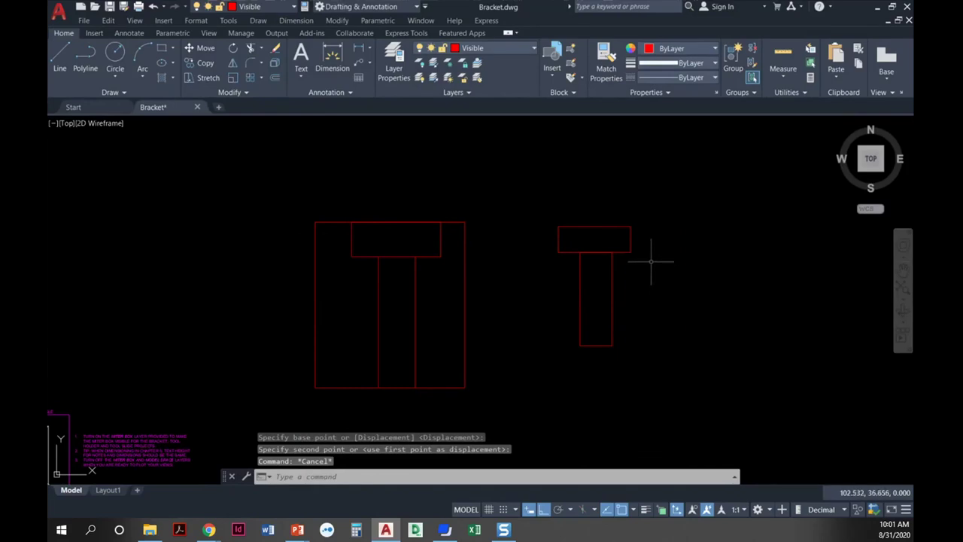
left_click(588, 273)
left_click(574, 304)
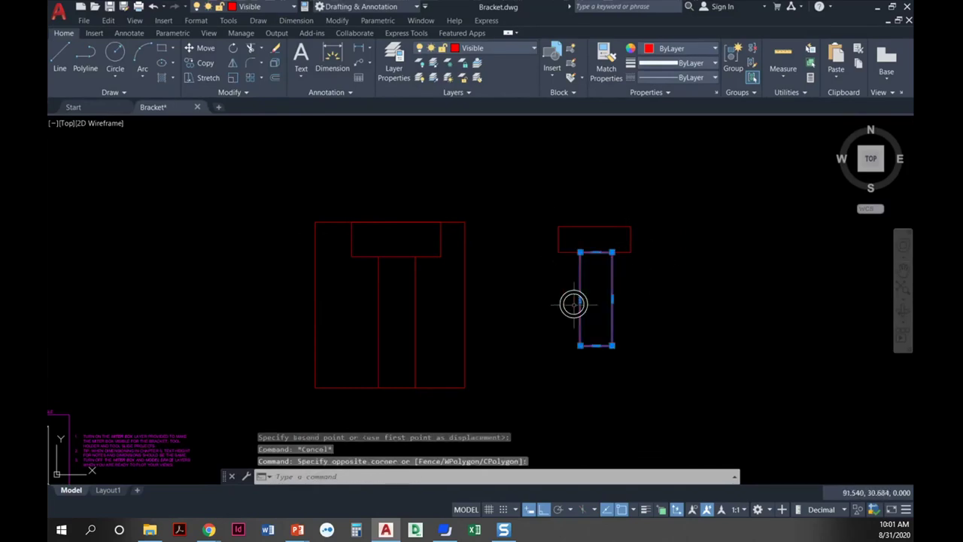
type("m")
key("Return")
left_click(580, 338)
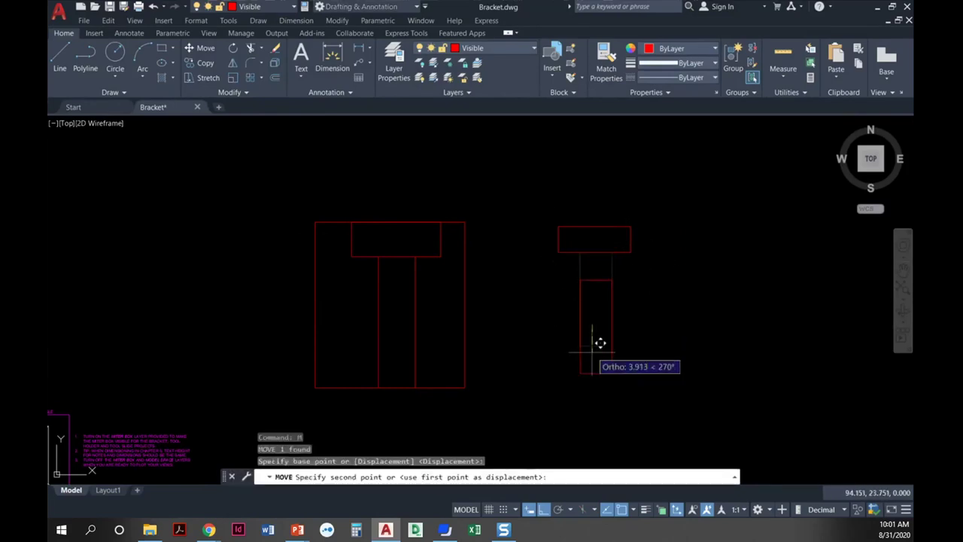
left_click(591, 344)
key("Escape")
- Move the stem from its top midpoint up against the cap, centring it
key("Return")
left_click(593, 316)
left_click(565, 297)
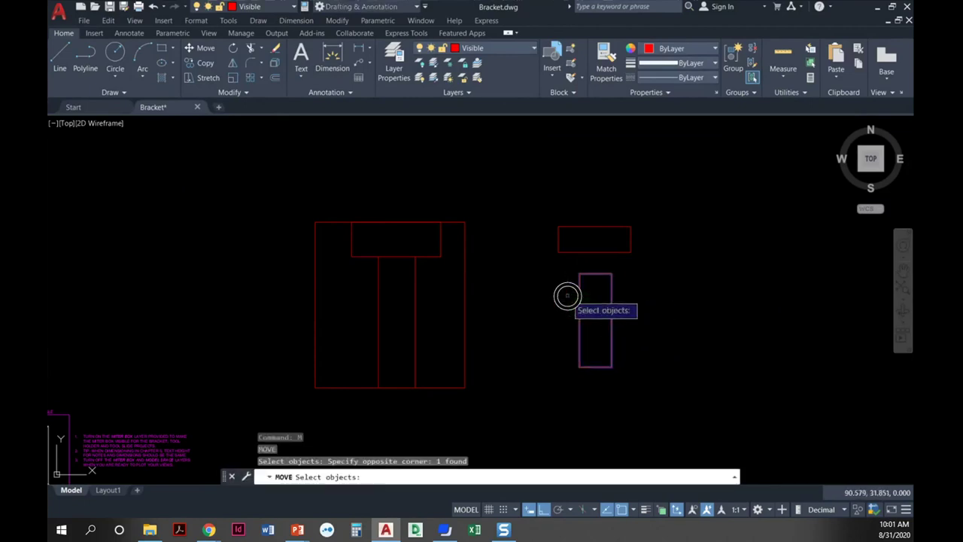
key("Return")
left_click(596, 272)
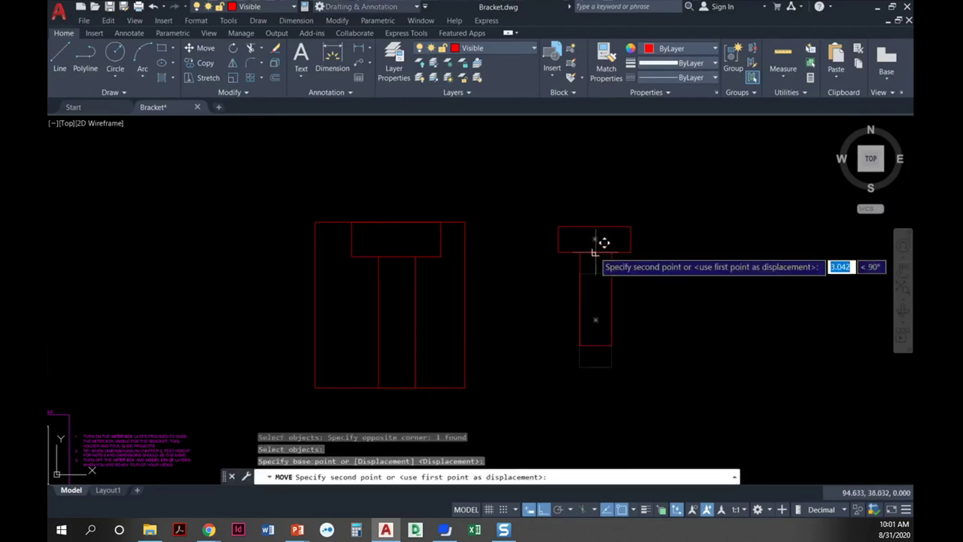
left_click(592, 253)
key("Escape")
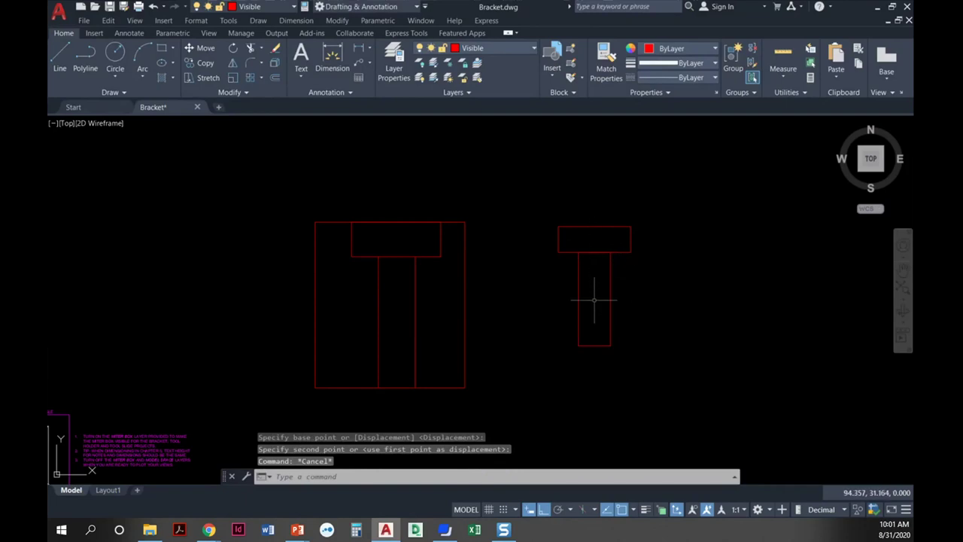
scroll(595, 299, "down", 3)
middle_click_drag(572, 312, 458, 316)
- Draw a tall rectangle to the right with RECTANG
type("REC")
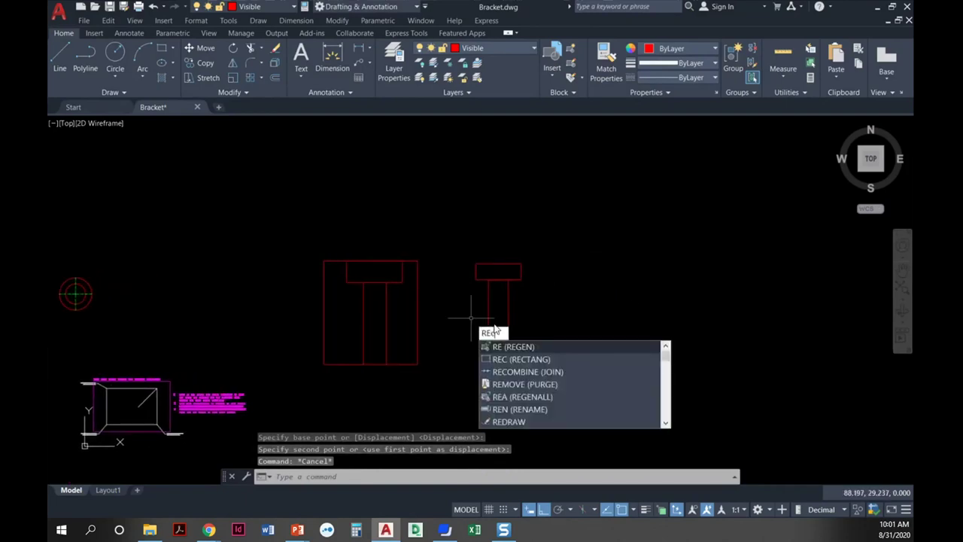
key("Return")
left_click(572, 261)
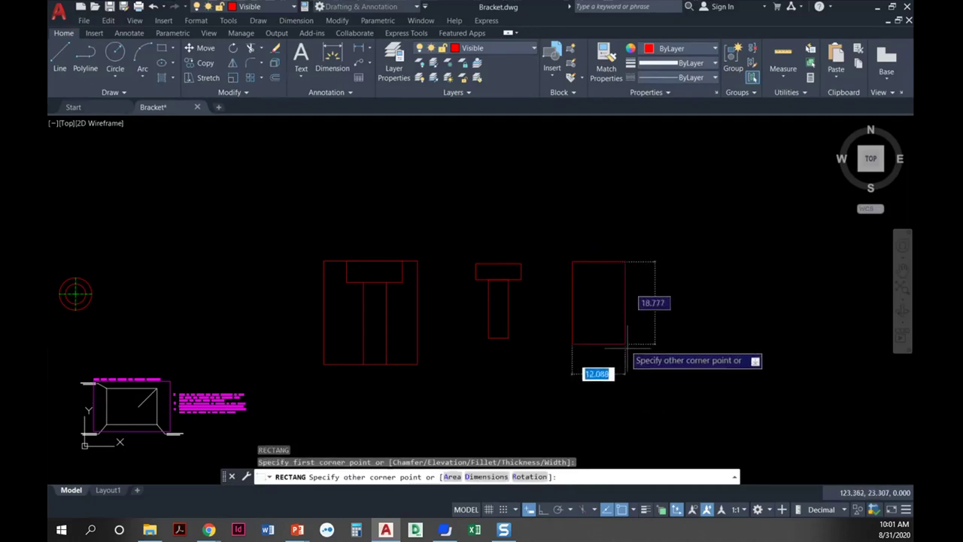
left_click(641, 368)
key("Escape")
key("Escape")
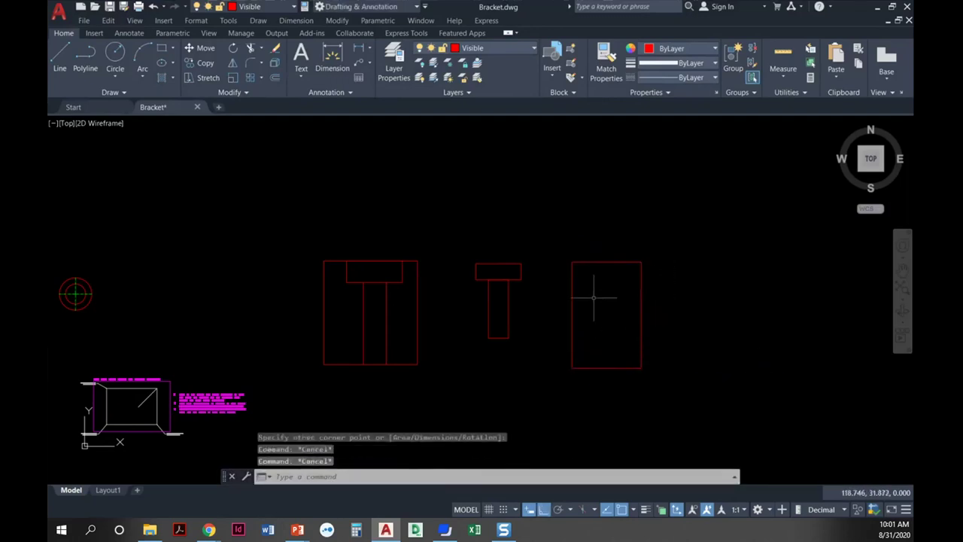
- Move the T shape from its midpoint onto the tall rectangle's top-edge midpoint
left_click(534, 316)
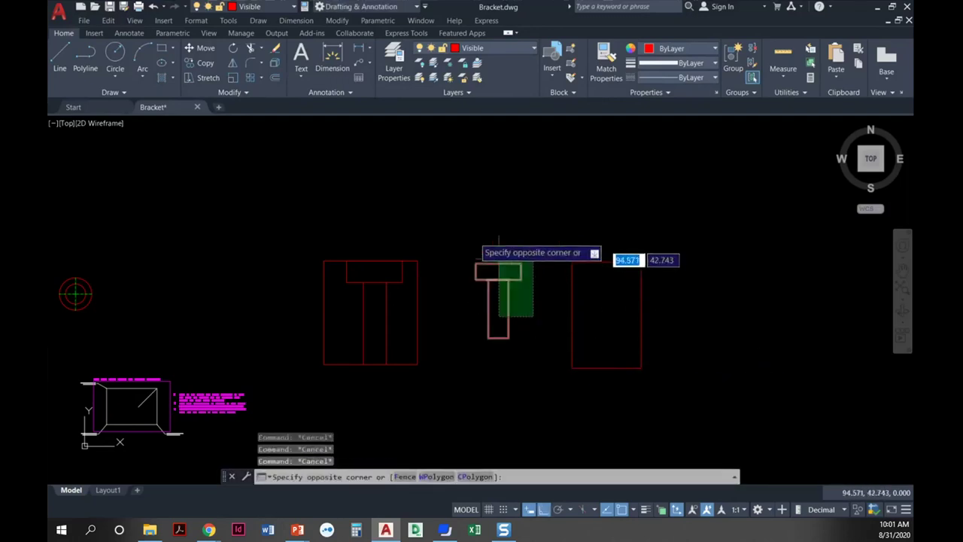
left_click(499, 262)
type("M")
key("Return")
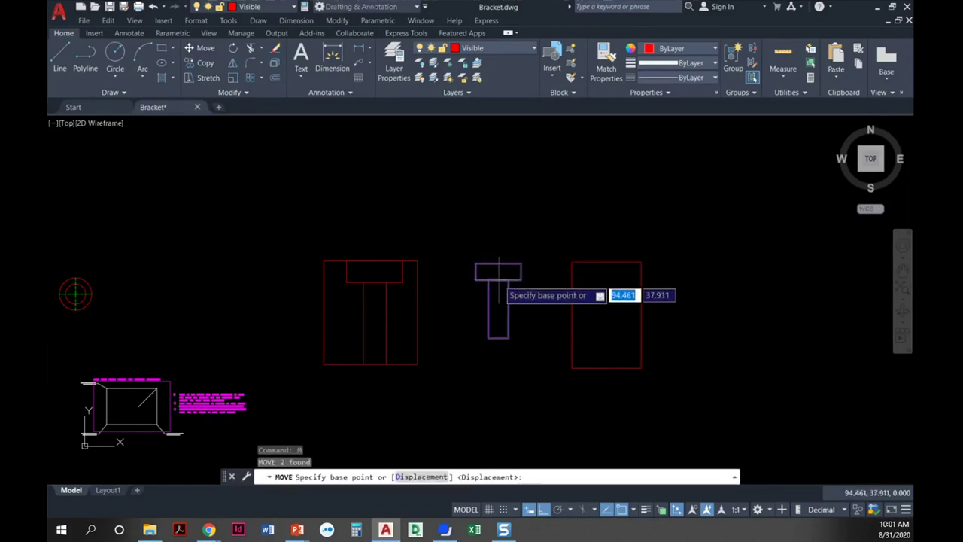
left_click(498, 280)
left_click(607, 263)
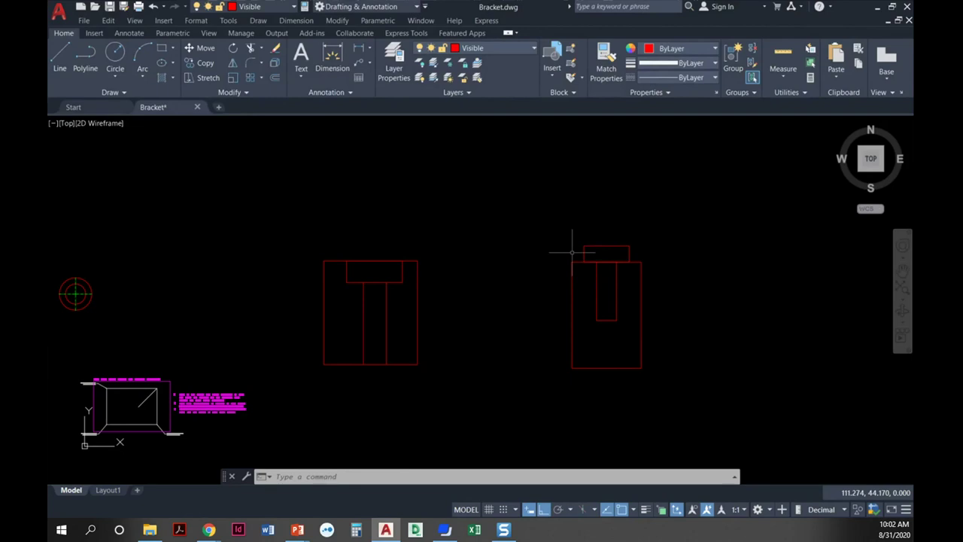
- Copy the inner slot and top cap from the slot top into the left view rectangle, then return to the slideshow
type("co")
key("Return")
left_click(617, 302)
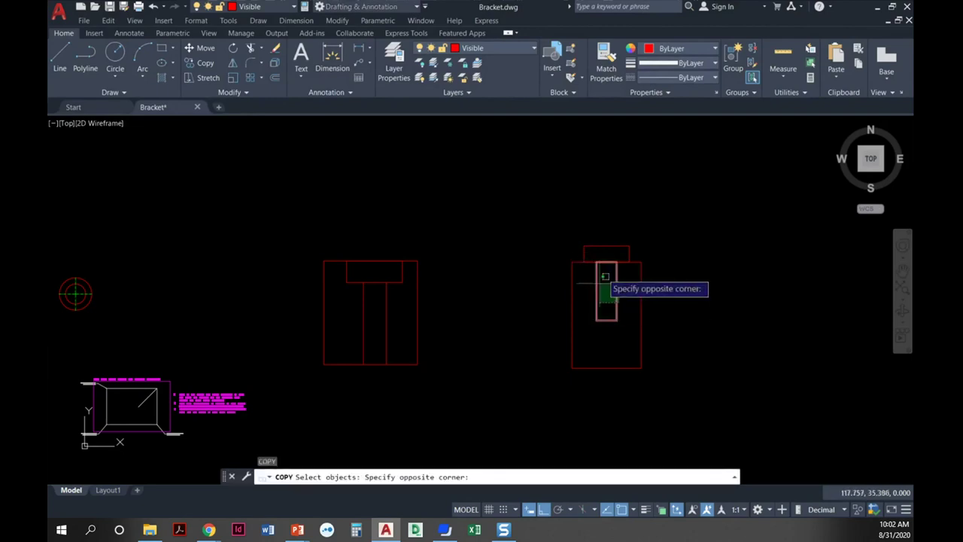
left_click(602, 268)
left_click(600, 253)
left_click(582, 231)
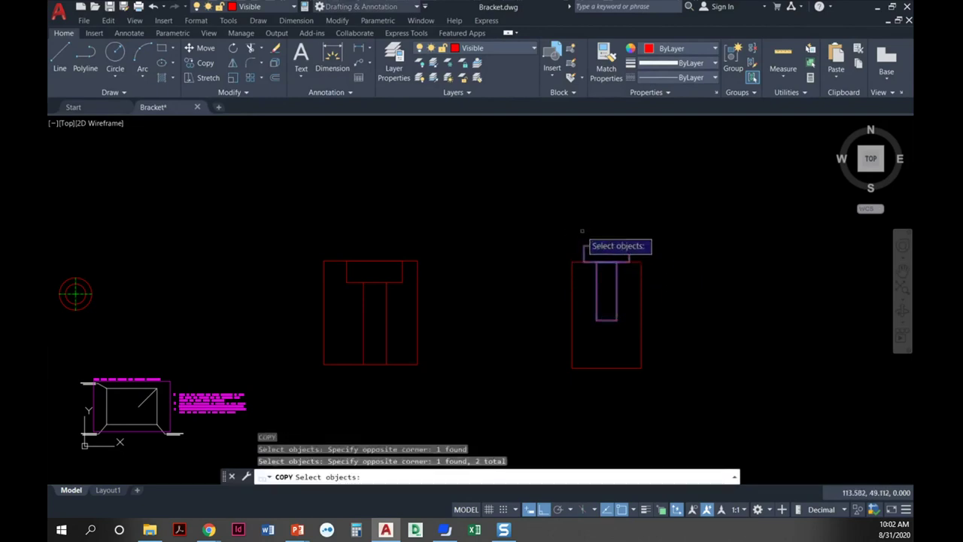
key("Return")
left_click(606, 261)
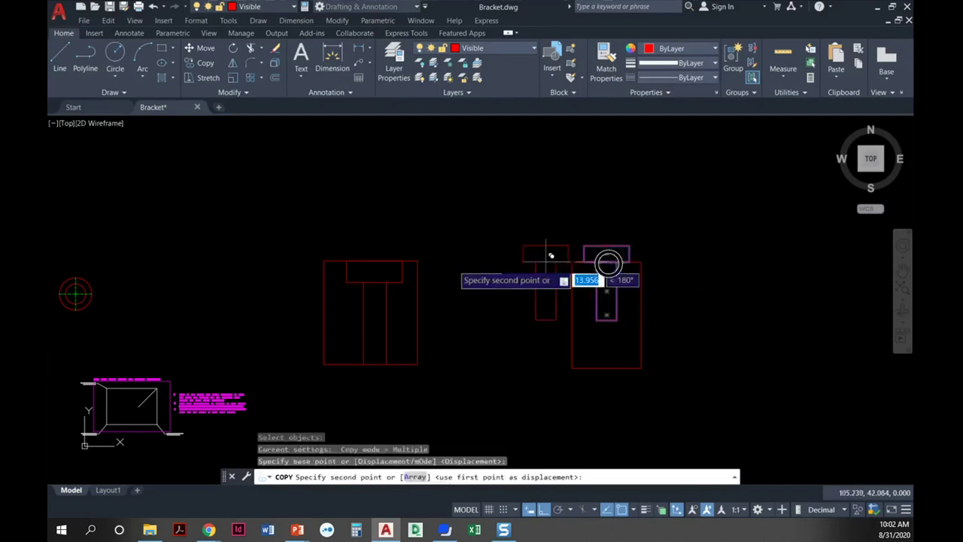
left_click(374, 282)
key("Escape")
key("Escape")
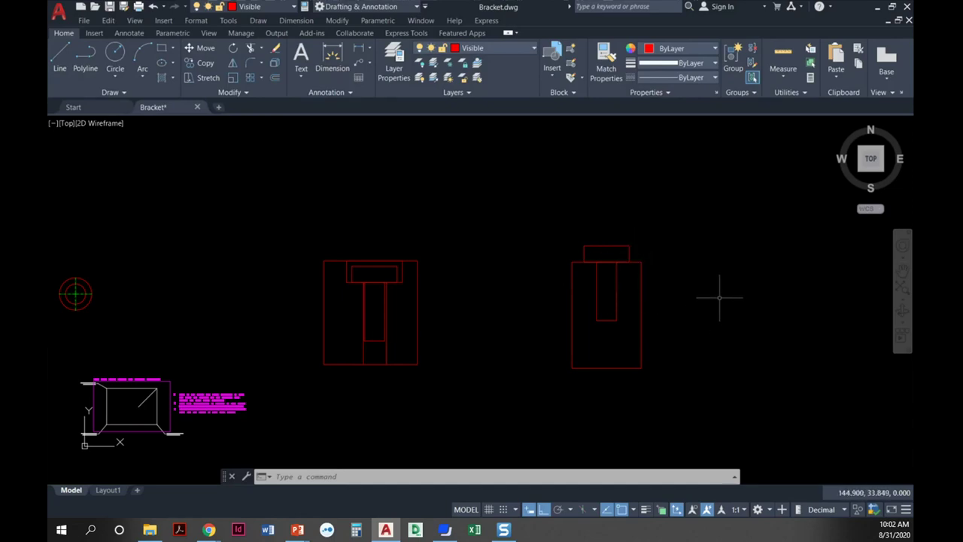
middle_click_drag(689, 277, 680, 280)
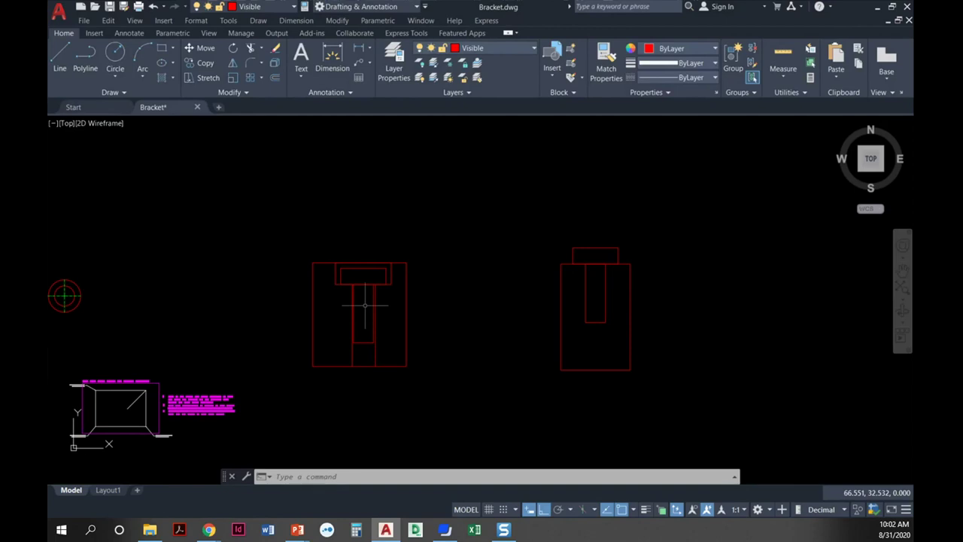
key("alt+Tab")
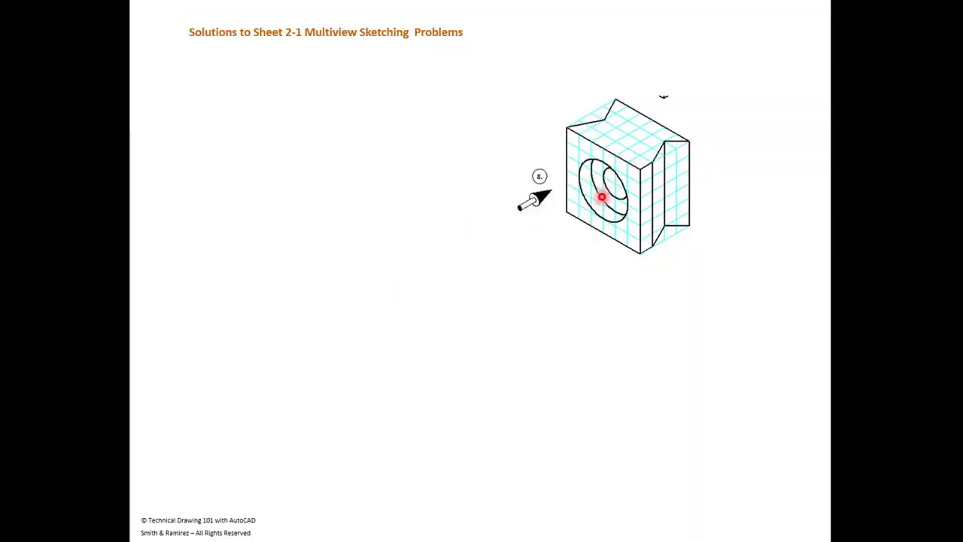
- Reveal the Sheet 2-1 problem 8 solution's top, front and right views beside the pictorial
left_click(592, 210)
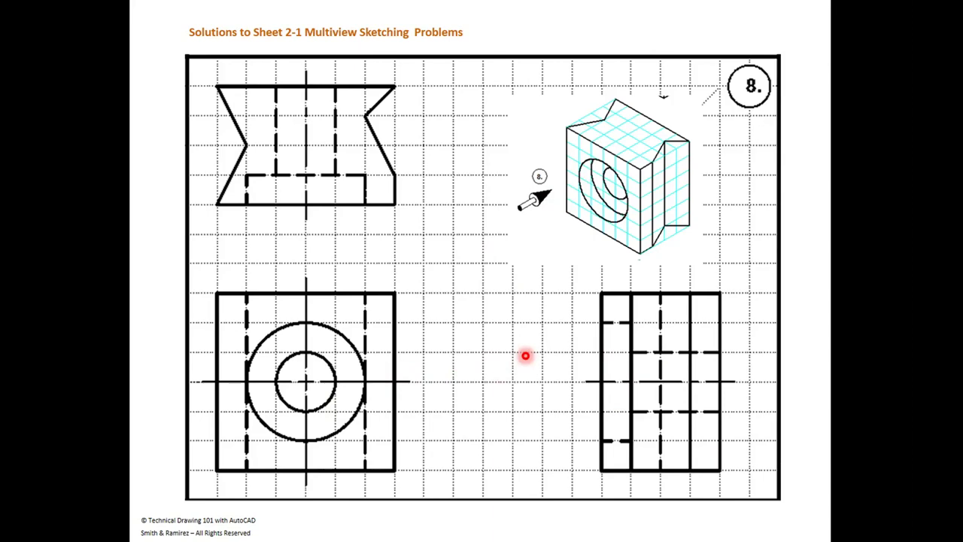
- Advance the slideshow from problem 8's solution to problem 9's solution, showing its completed top, front and side views
key("Right")
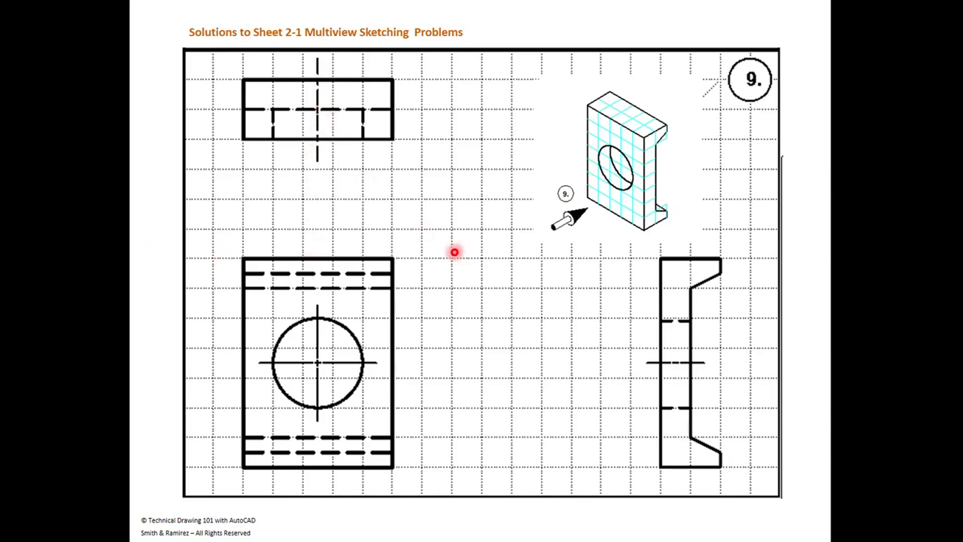
- Display the overview of all nine Sheet 2-1 solutions, then move to the Multiview Sketching-Exercise 2-2 slide
key("Return")
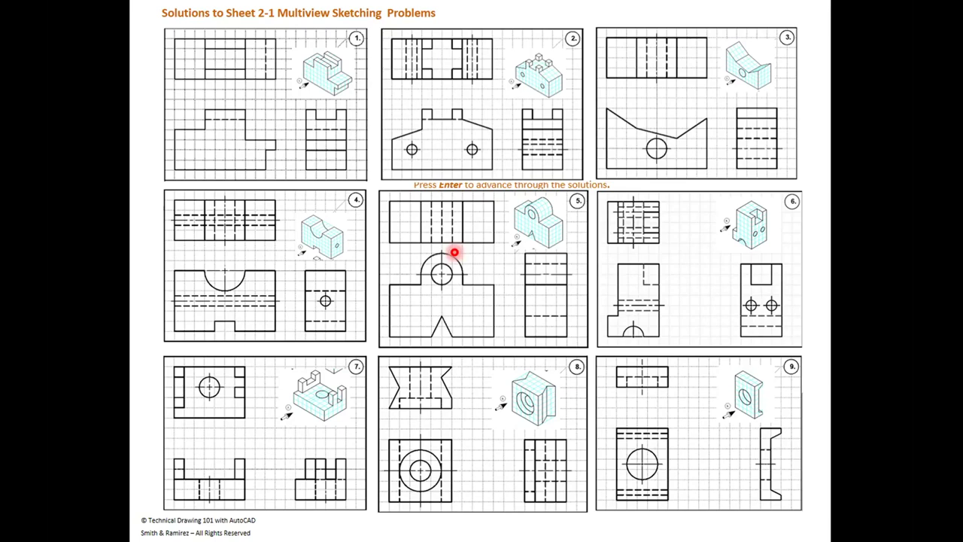
key("Return")
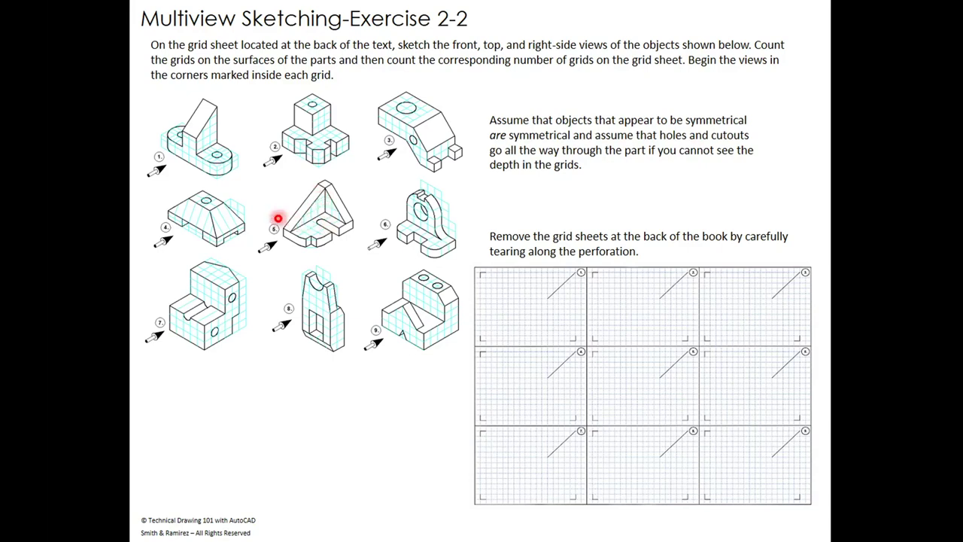
- Advance to the Solutions to Sheet 2-2 slide showing problem 1's completed top, front and side views
key("Return")
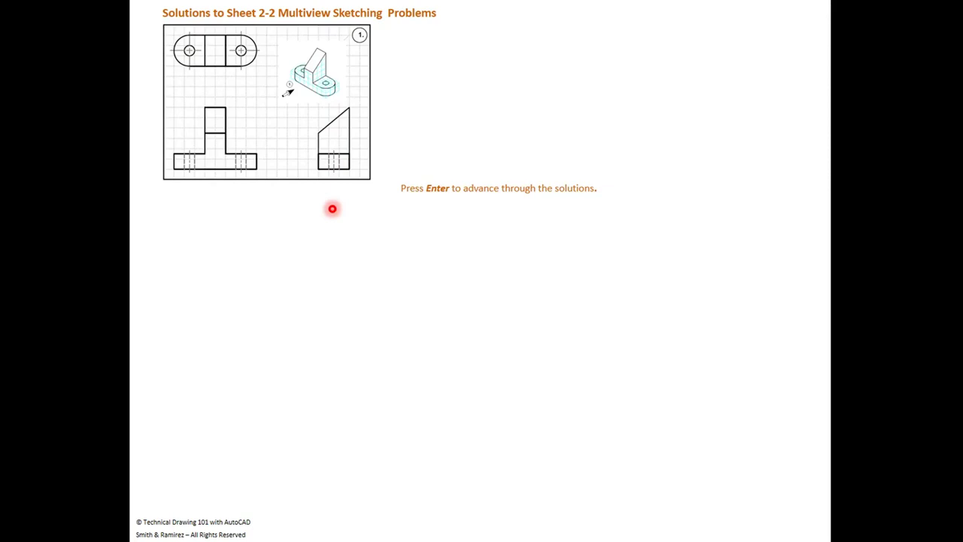
- Reveal solution panels 2, 3 and 4, including problem 4's shaded 3D model
key("Return")
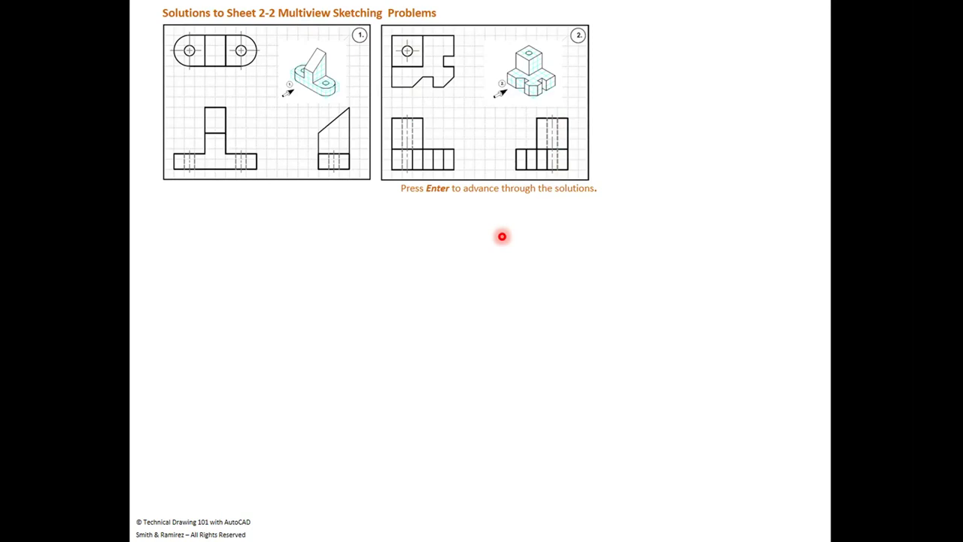
key("Return")
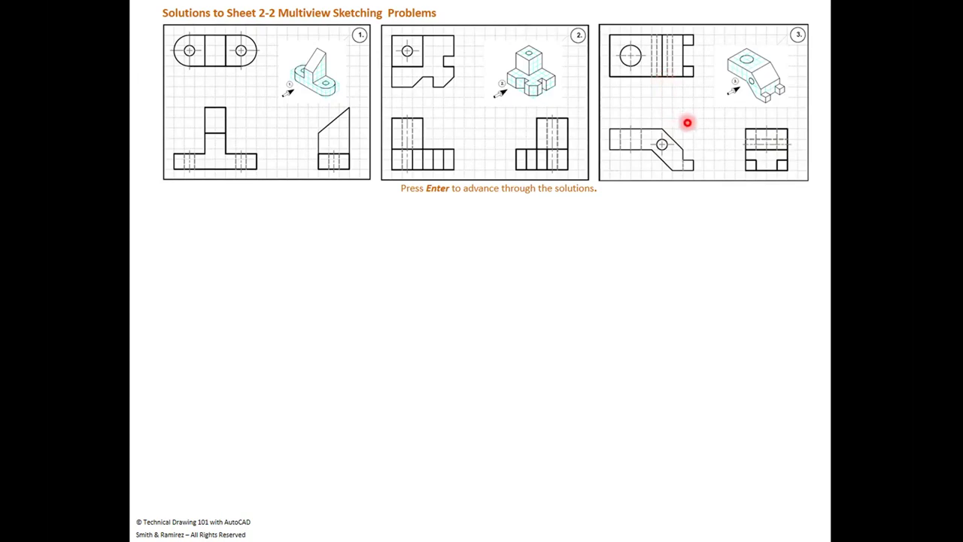
key("Return")
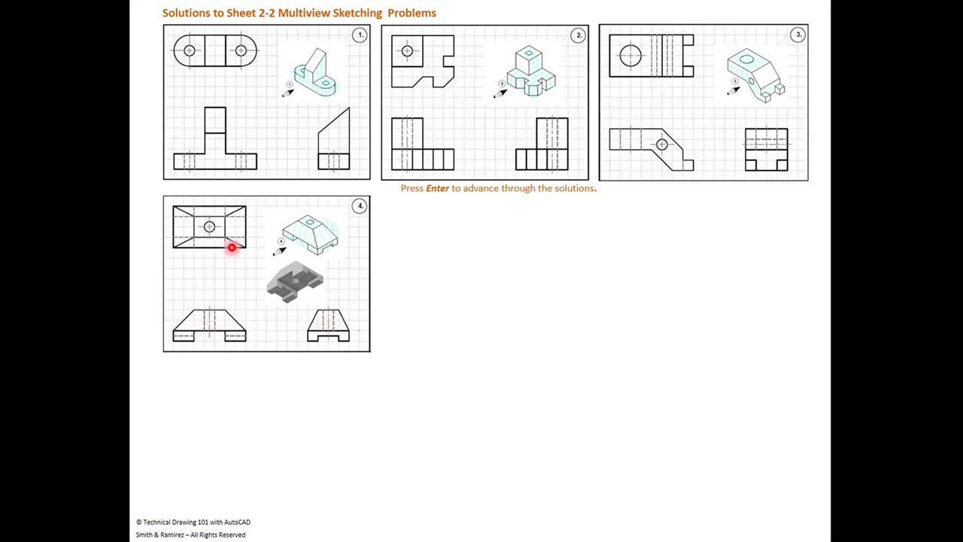
- Play problem 4's next build step, then bring in problem 5's views and isometric sketch
key("Return")
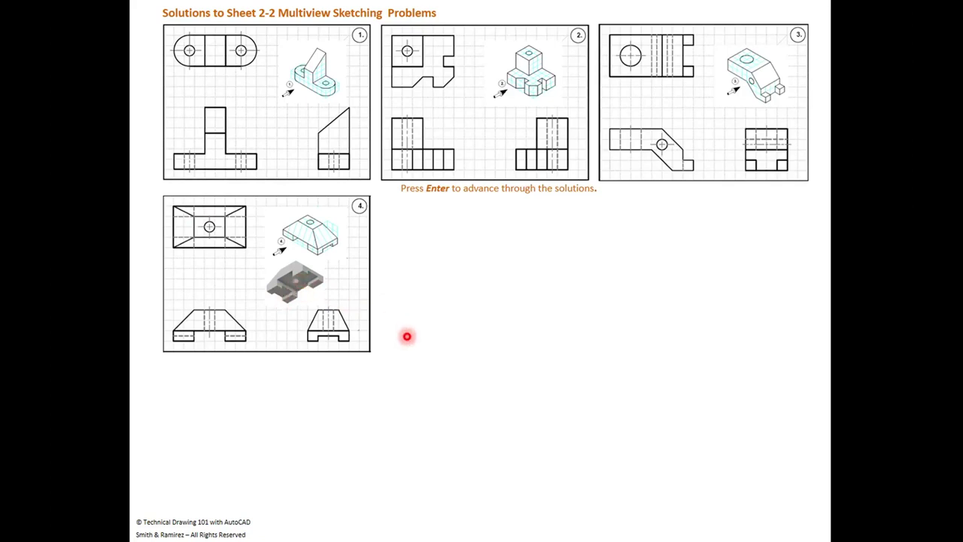
key("Return")
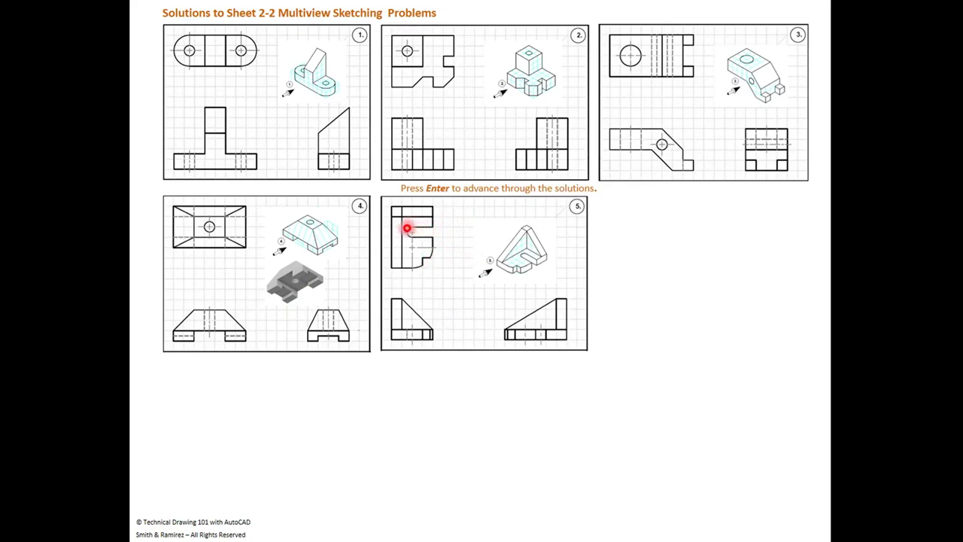
- Leave the zoomed view so the full slide shows solutions 1 through 5
scroll(481, 330, "up", 2, "ctrl")
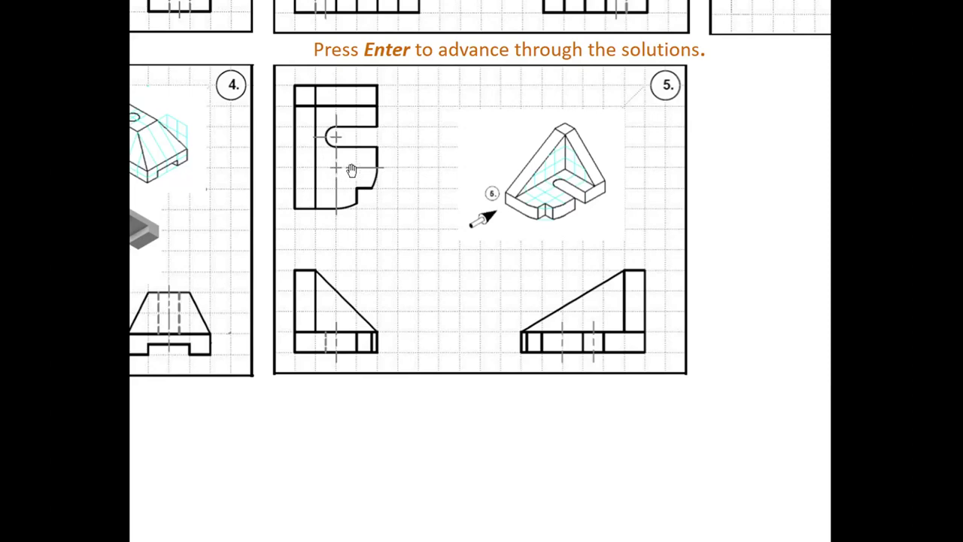
key("Escape")
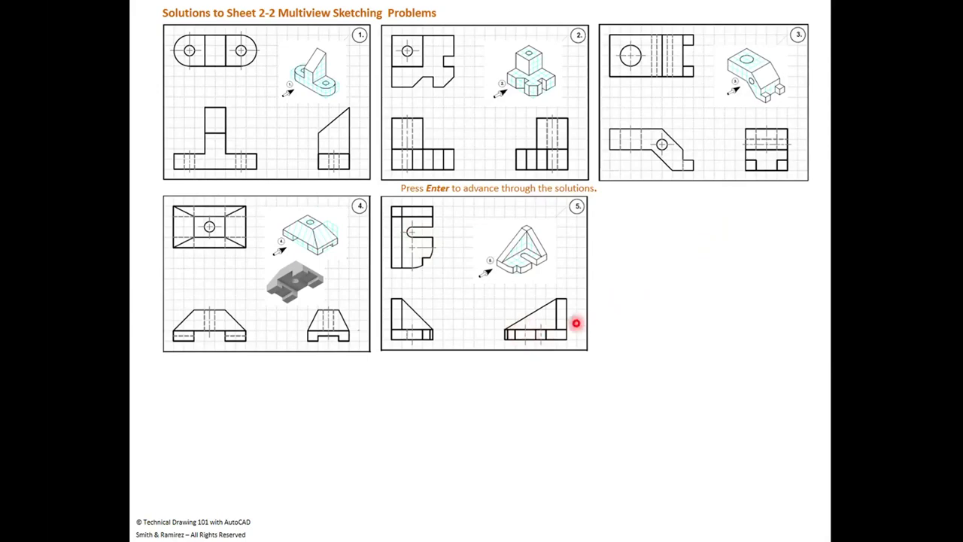
scroll(577, 324, "up", 2, "ctrl")
scroll(467, 276, "up", 1)
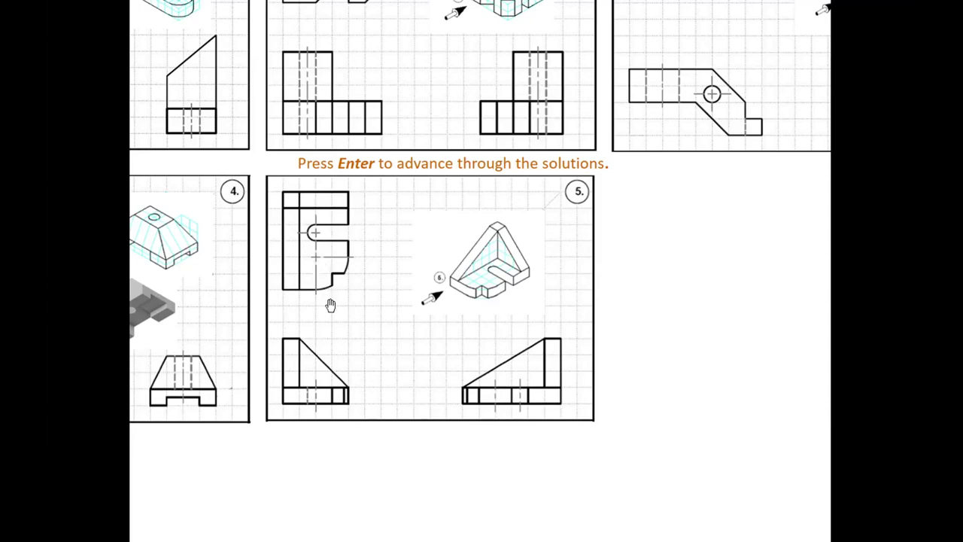
scroll(445, 333, "down", 2, "ctrl")
- Reveal problem 6's solution and zoom and pan between the problem 5 and problem 6 solution boxes
left_click(442, 328, "ctrl")
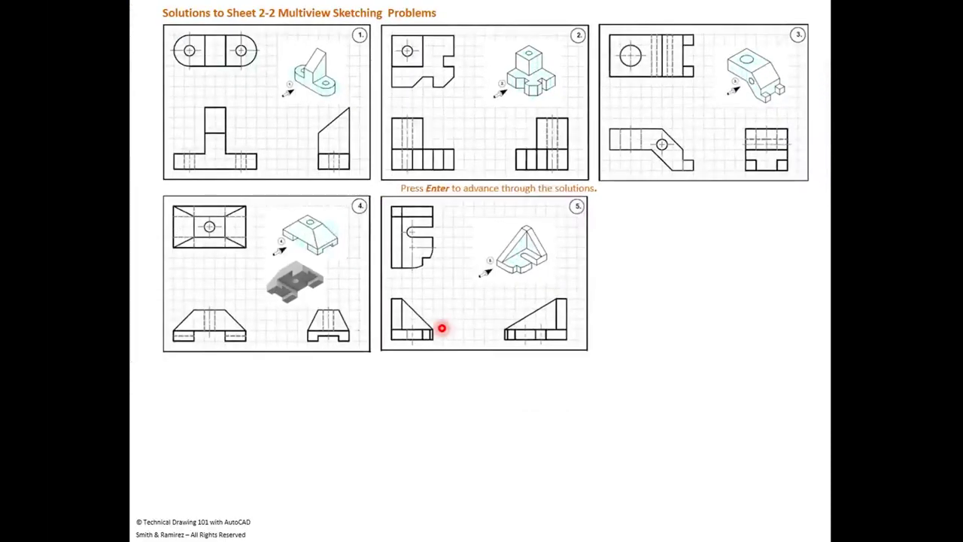
key("Return")
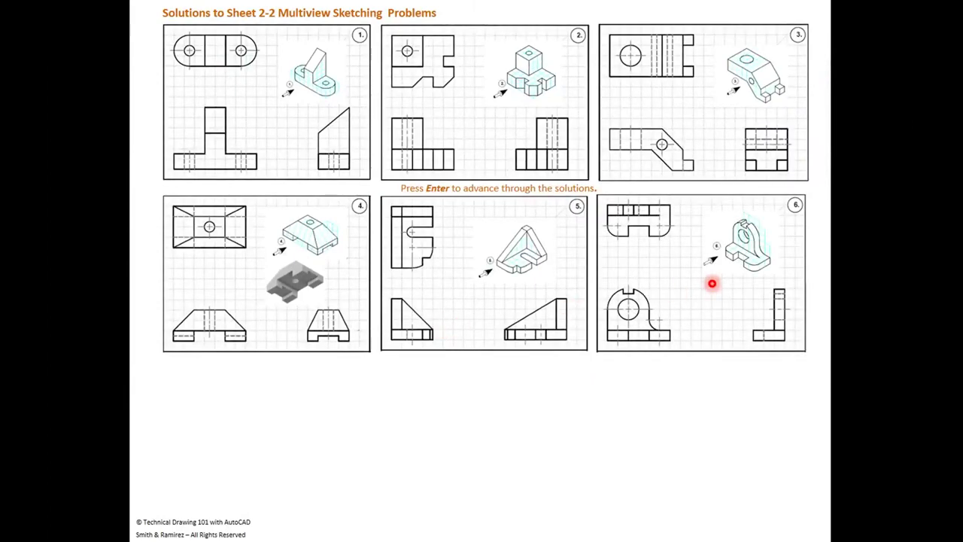
scroll(703, 297, "up", 3, "ctrl")
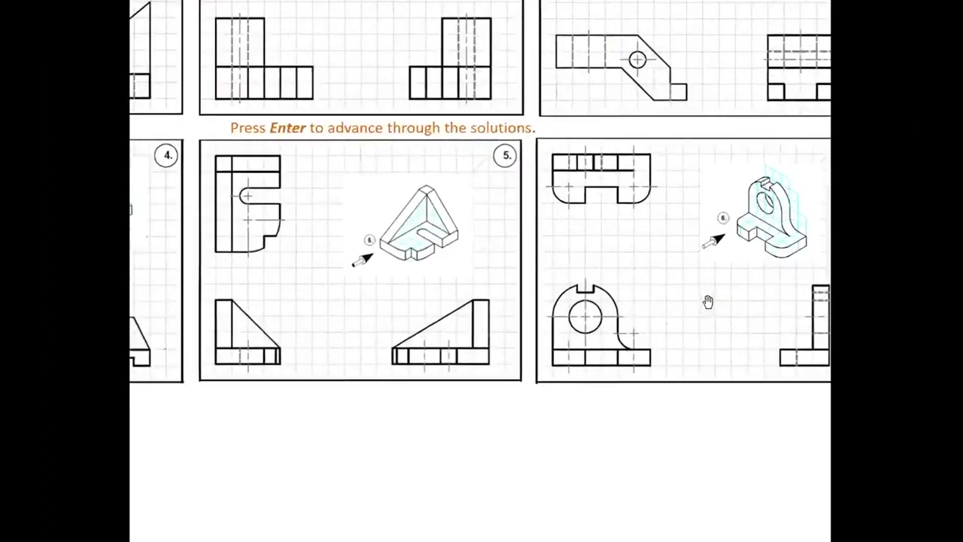
left_click_drag(709, 302, 490, 288)
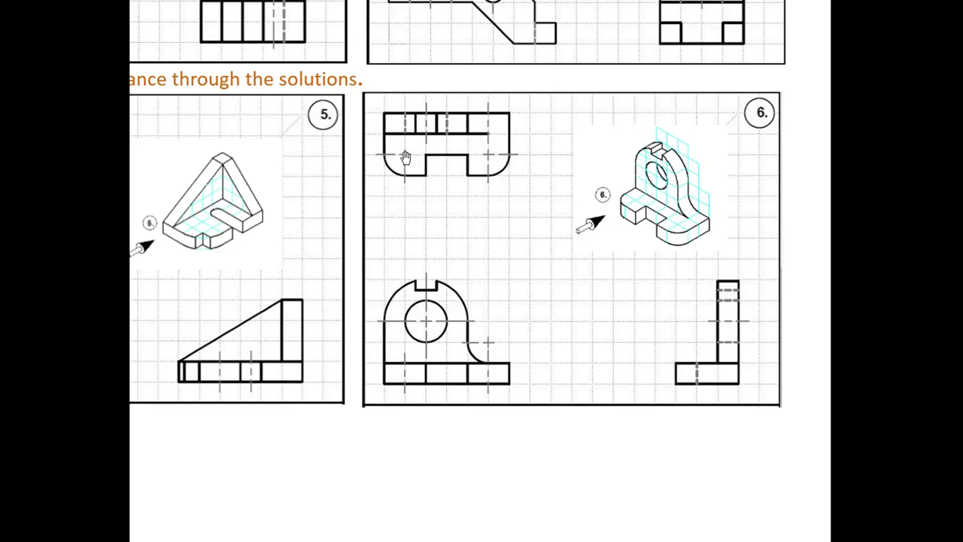
key("Return")
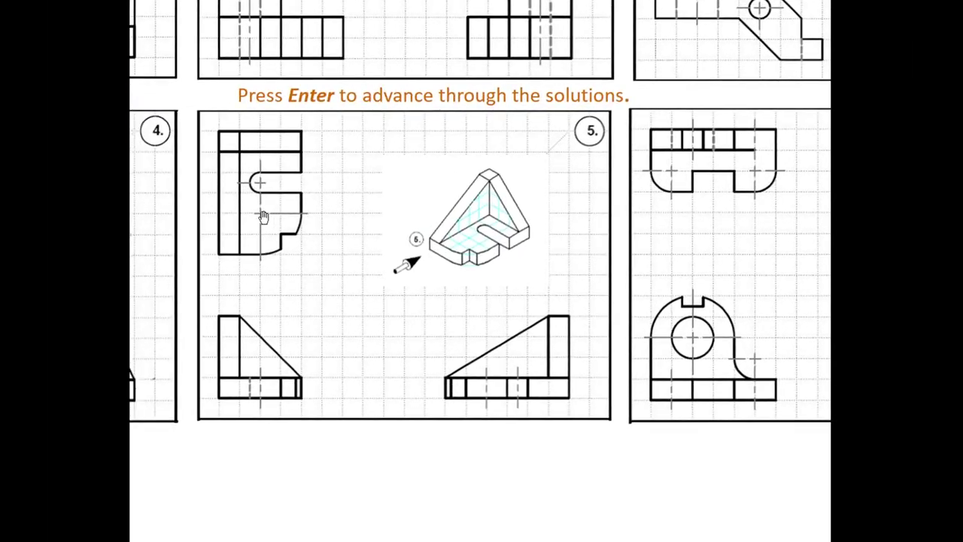
left_click(507, 211)
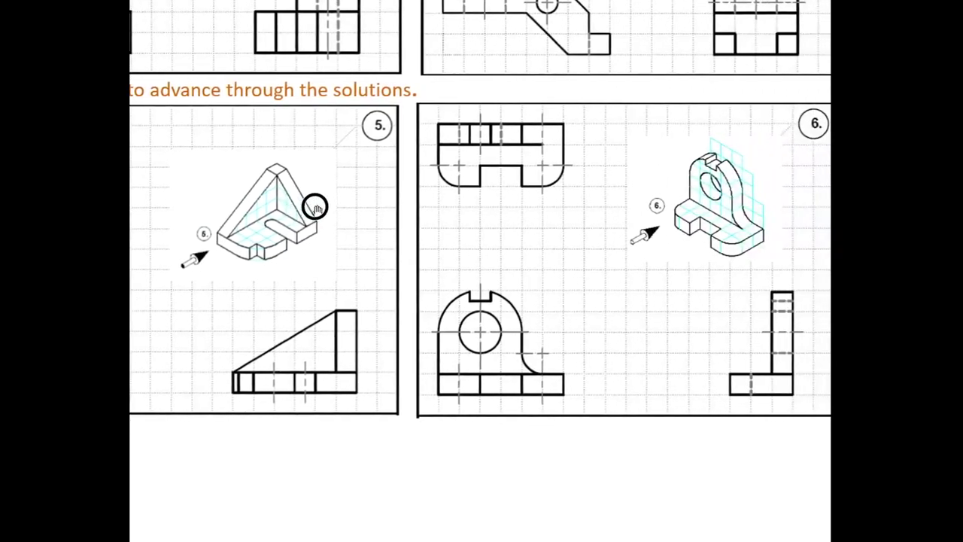
left_click(447, 204)
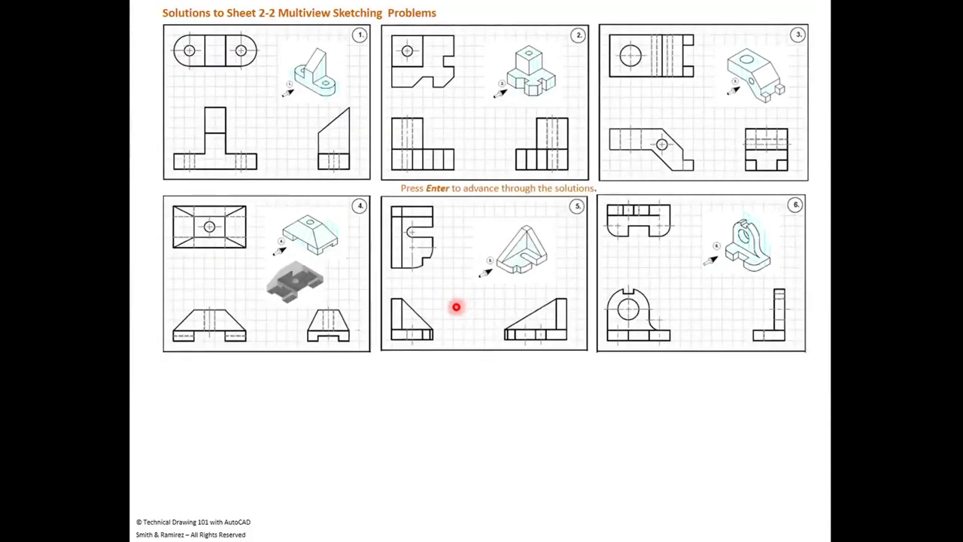
- Reveal problem 7's solution, with its views and gridded isometric sketch, below problem 4's
key("Return")
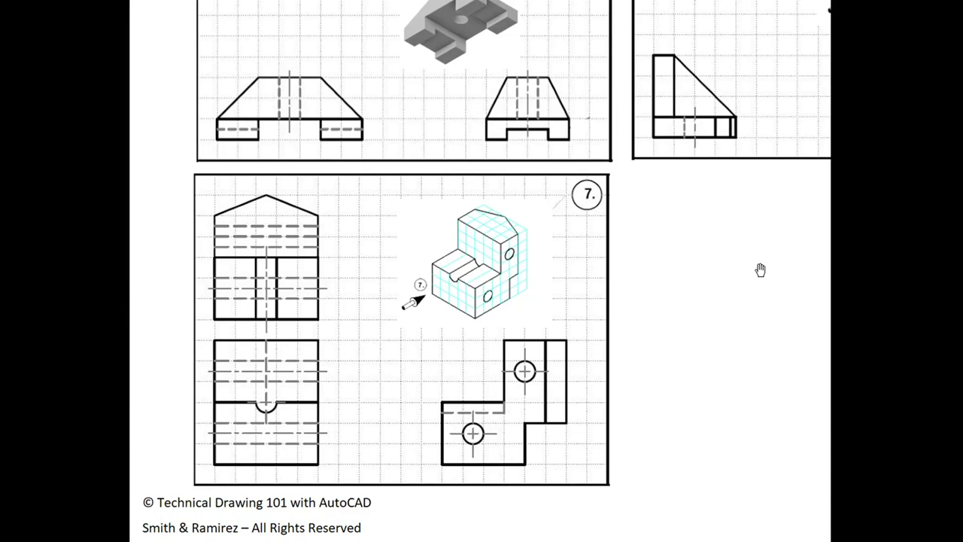
- Zoom into the lower-left area of the slide to magnify the problem 4 and problem 7 solutions
left_click(575, 302)
left_click(448, 335)
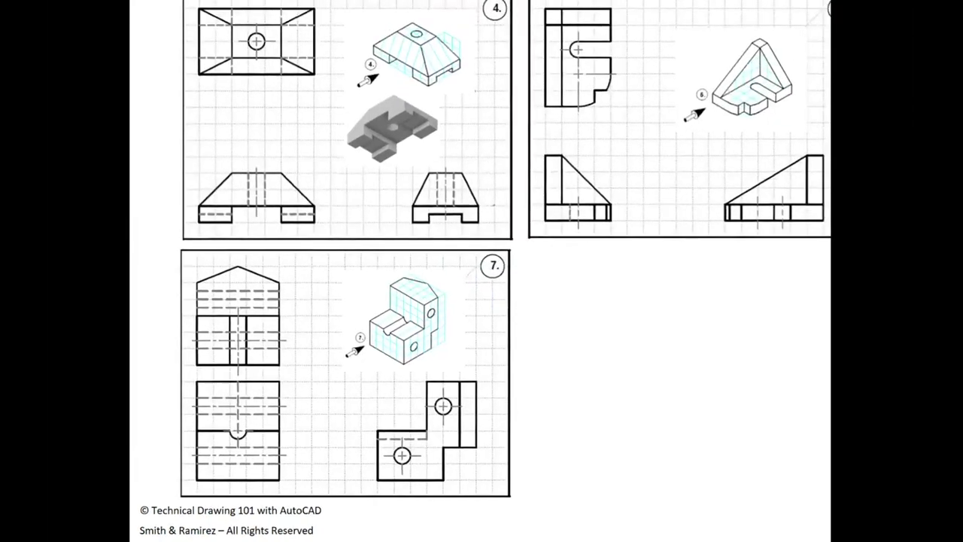
- Reveal problem 8's solution and zoom and pan down to inspect its lower part
key("Return")
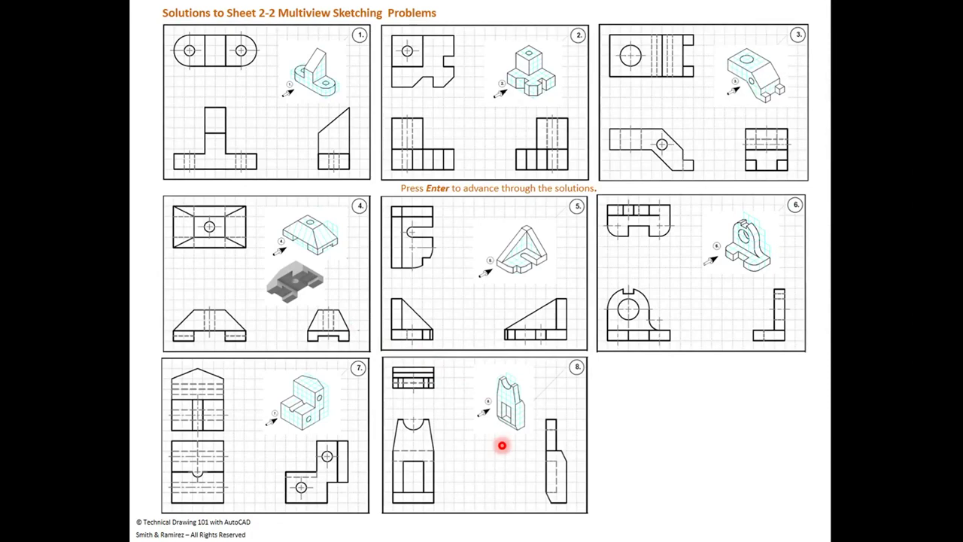
scroll(502, 444, "up", 1, "ctrl")
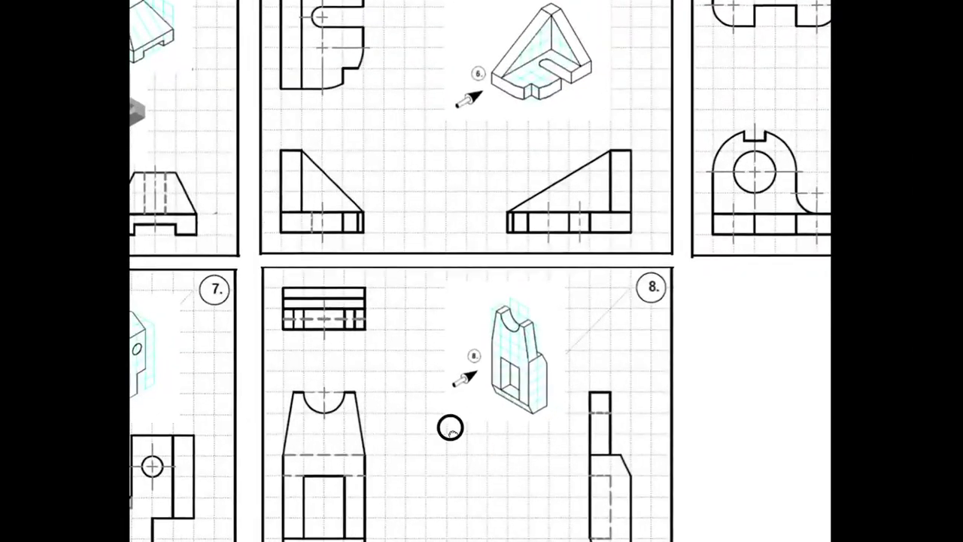
left_click_drag(450, 428, 450, 302)
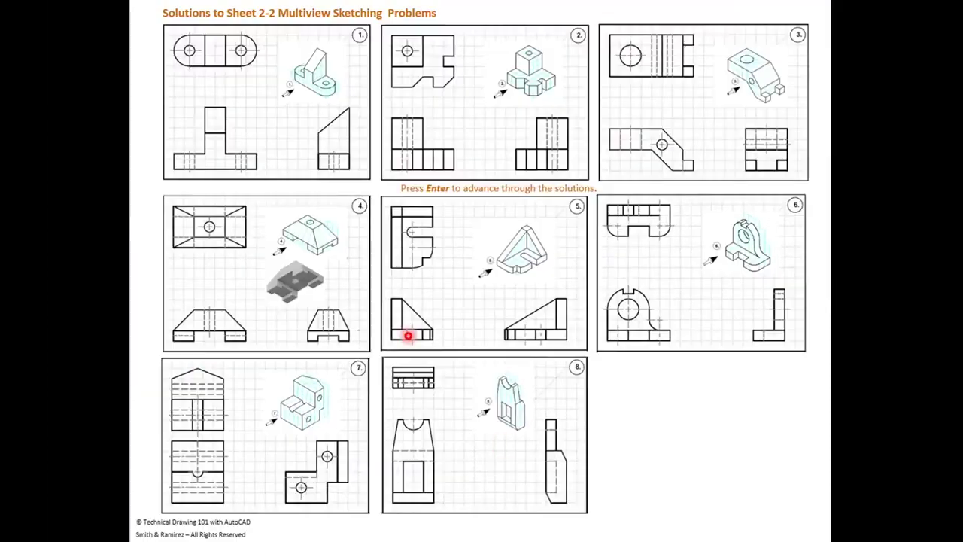
- Reveal the problem 9 solution, then leave the slideshow and return to the browser
key("Return")
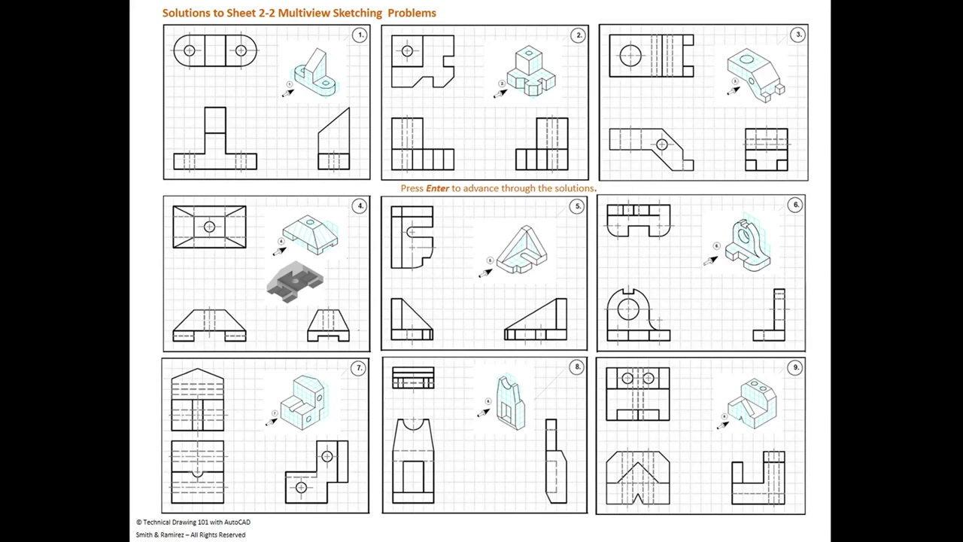
key("alt+Tab")
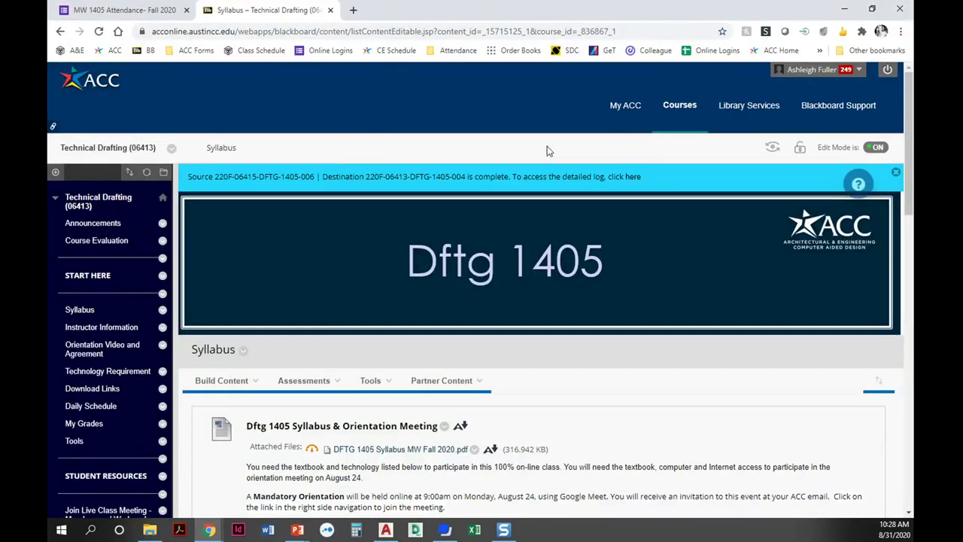
- Open the Blackboard portal home page and look over the course list
left_click(624, 105)
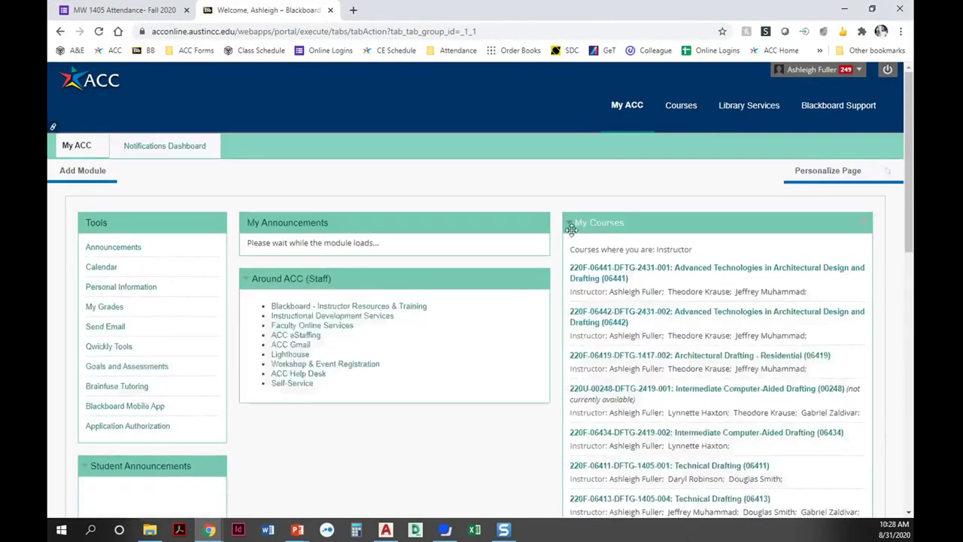
scroll(660, 183, "down", 5)
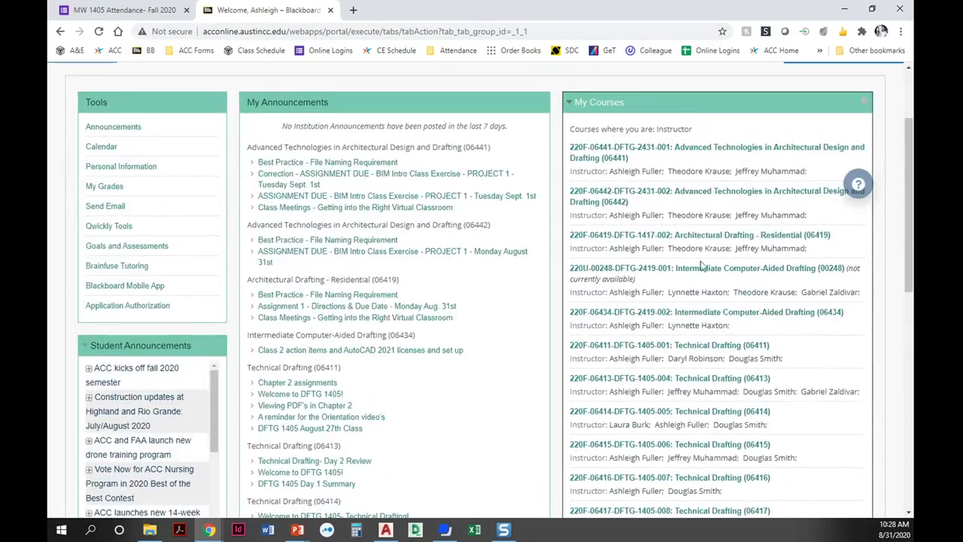
scroll(693, 264, "down", 5)
scroll(730, 339, "up", 4)
scroll(718, 308, "up", 2)
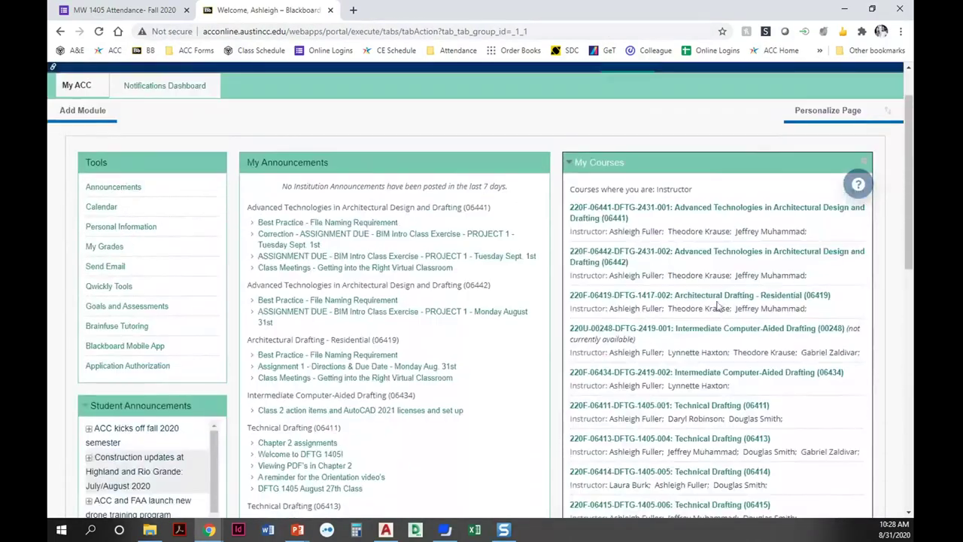
scroll(716, 306, "down", 3)
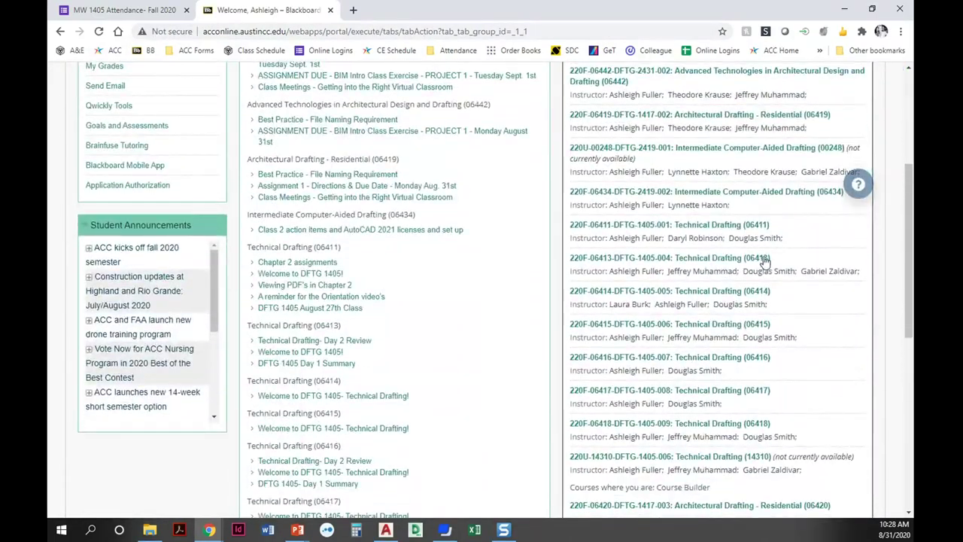
- Open the Technical Drafting (06413) course and review its Syllabus page
left_click(764, 258)
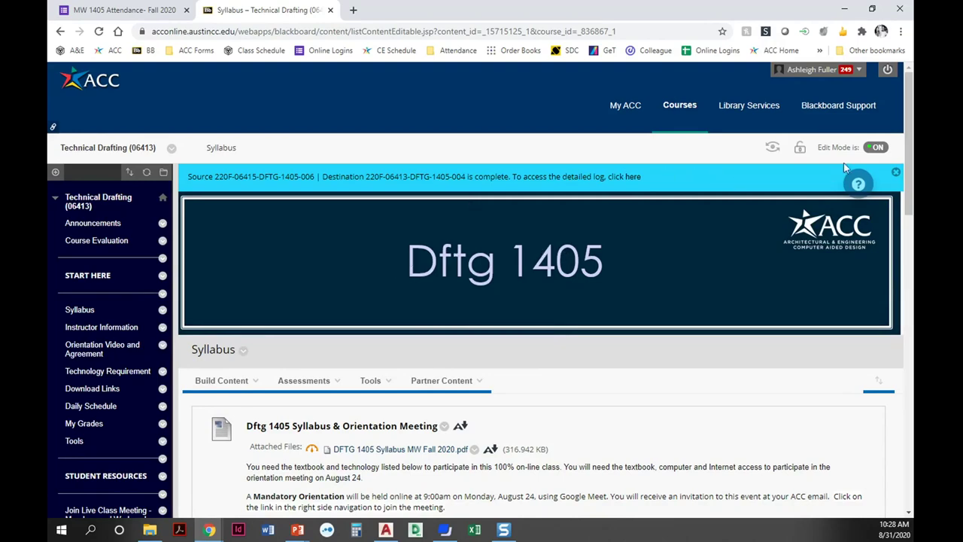
scroll(275, 283, "down", 2)
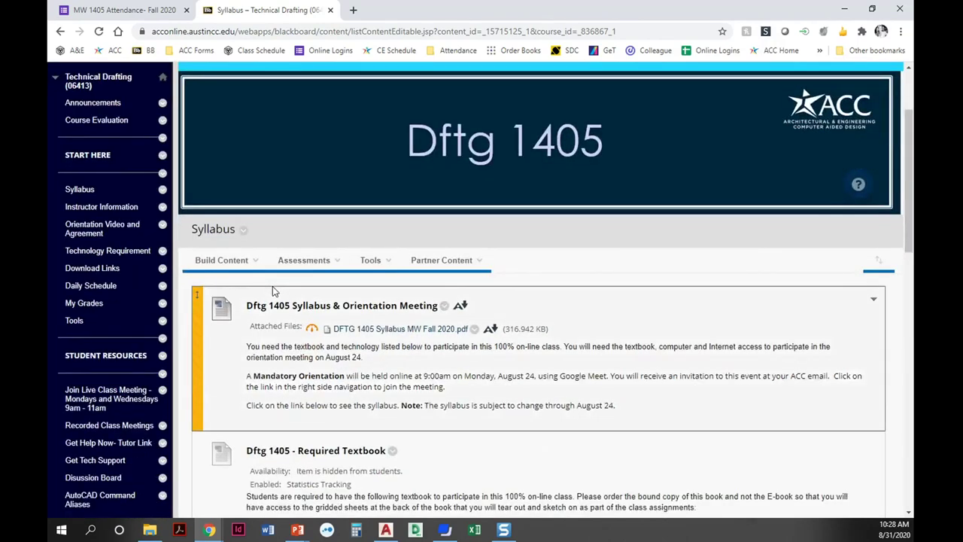
scroll(273, 286, "down", 5)
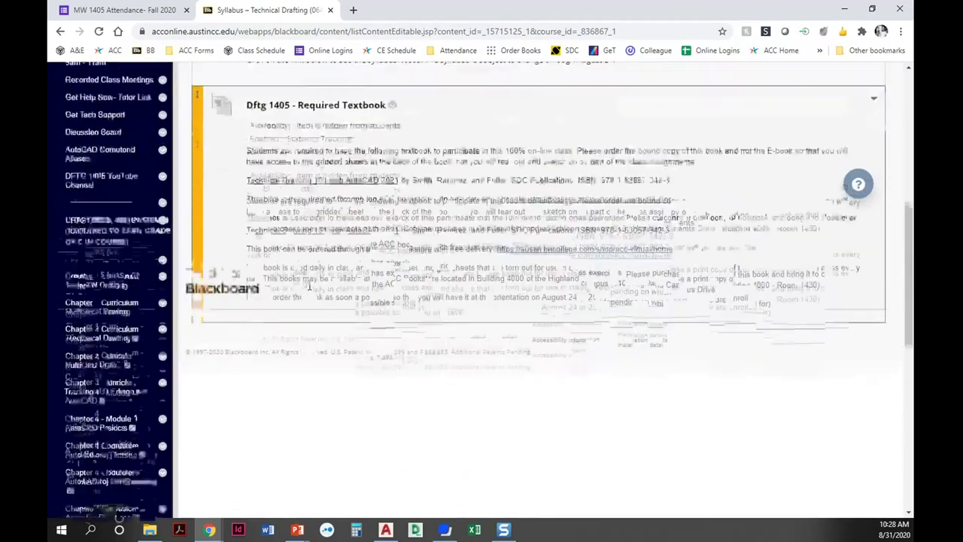
scroll(265, 277, "up", 3)
scroll(265, 277, "up", 3)
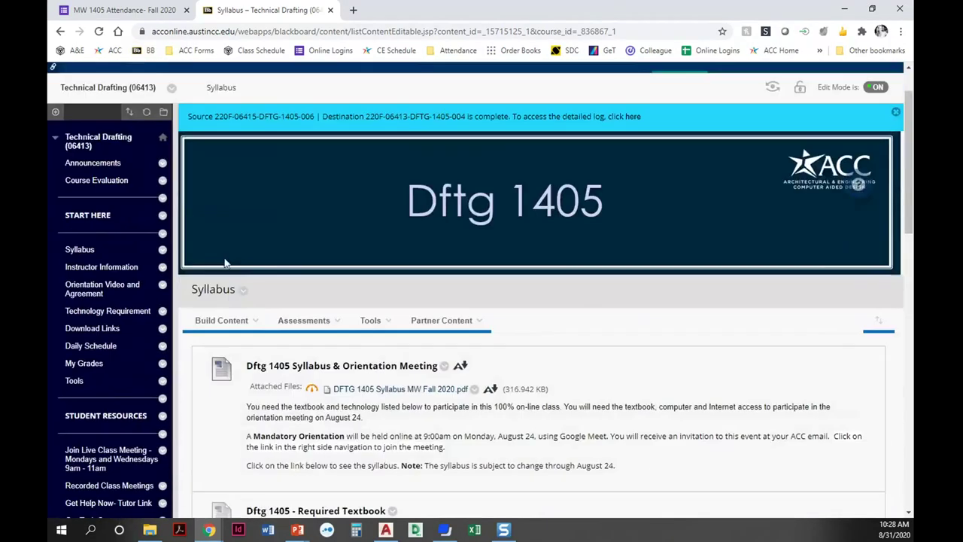
- Open the course Announcements and review the Day 2 Review and Welcome to DFTG 1405 posts
left_click(92, 164)
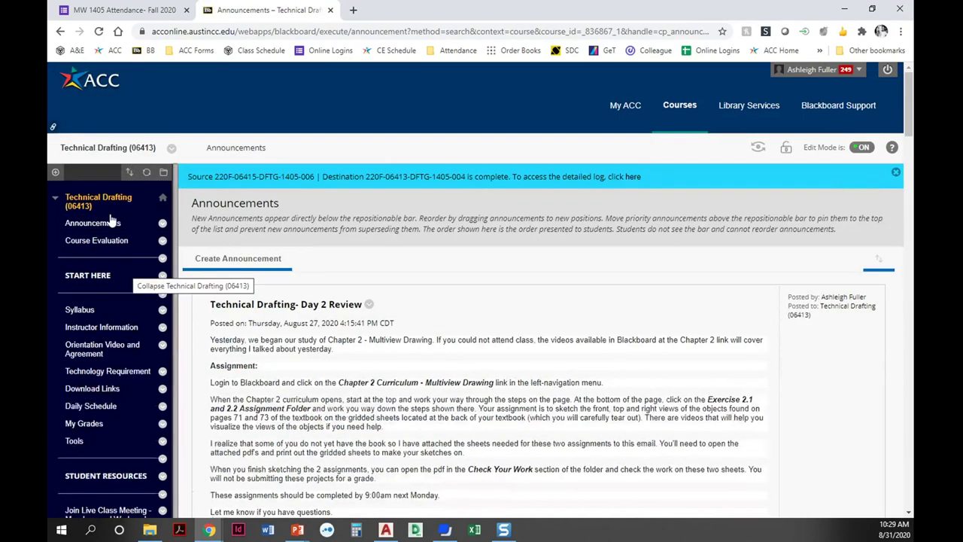
scroll(410, 281, "down", 4)
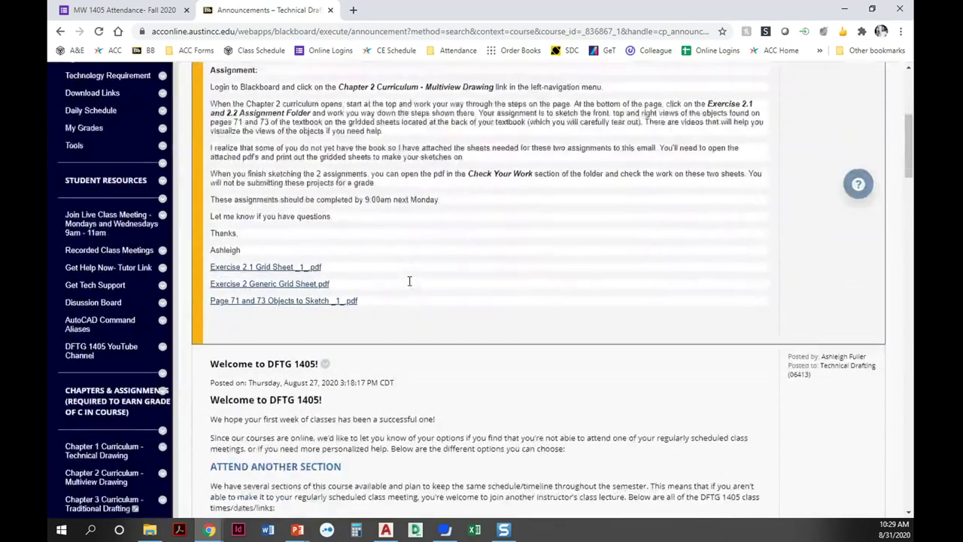
scroll(409, 280, "down", 5)
scroll(331, 273, "up", 2)
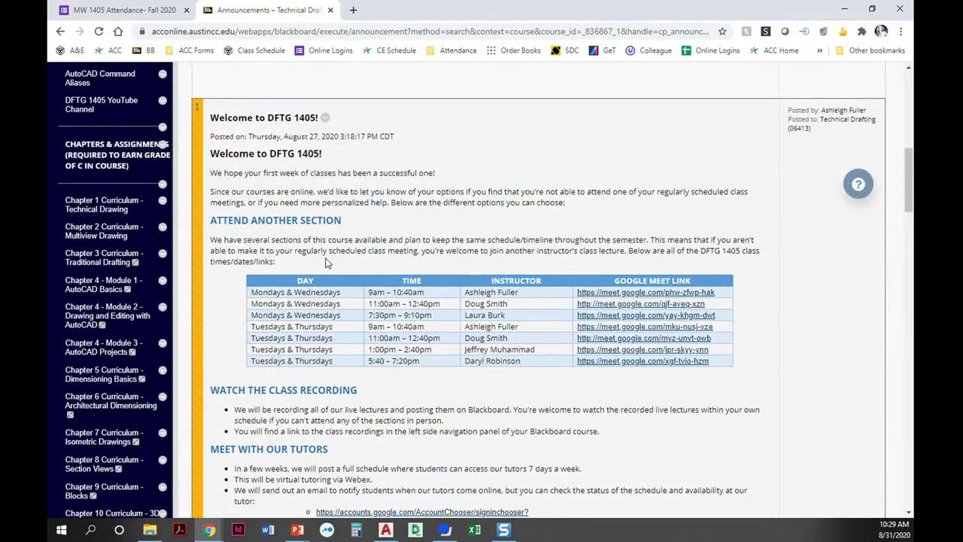
scroll(326, 261, "down", 1)
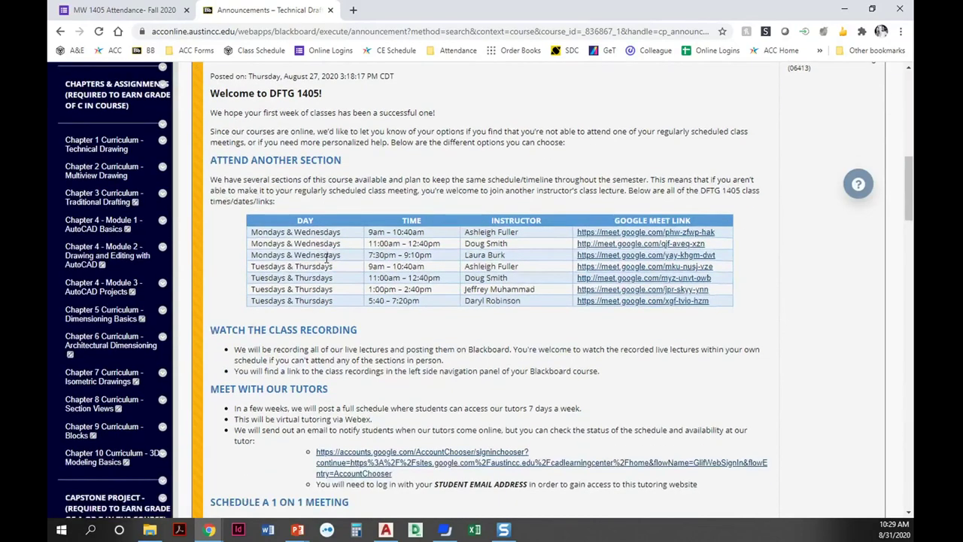
scroll(606, 200, "up", 6)
scroll(858, 120, "up", 3)
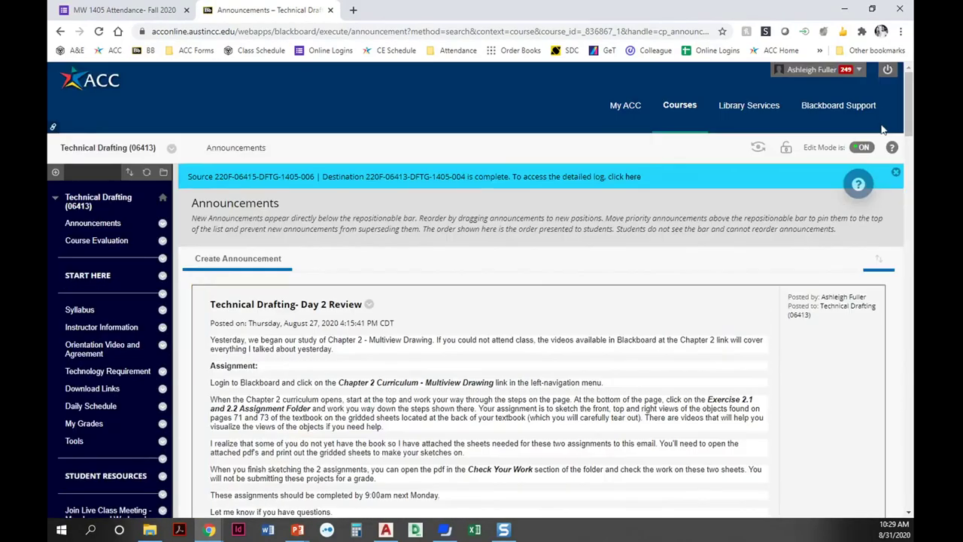
- Switch Edit Mode off to see the announcements as students do
left_click(864, 148)
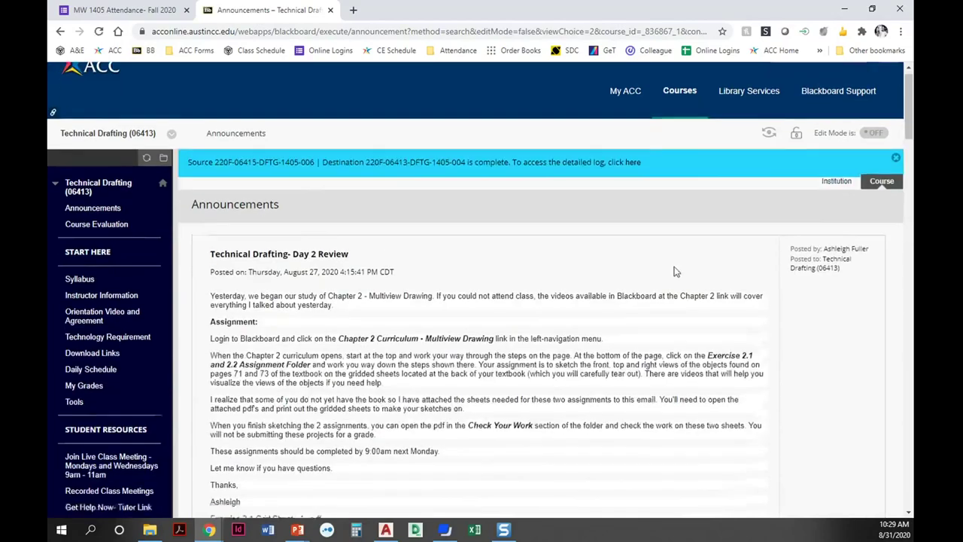
scroll(669, 267, "down", 10)
scroll(666, 267, "up", 1)
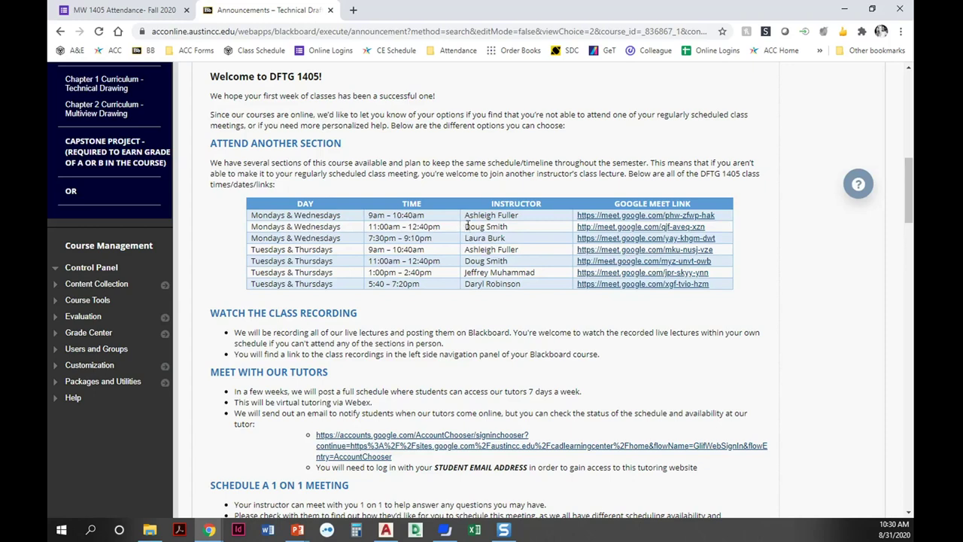
- Highlight the 11:00am sections' instructors and the 7:30–9:10pm, 1:00–2:40pm and 5:40–7:20pm times
left_click_drag(464, 226, 512, 226)
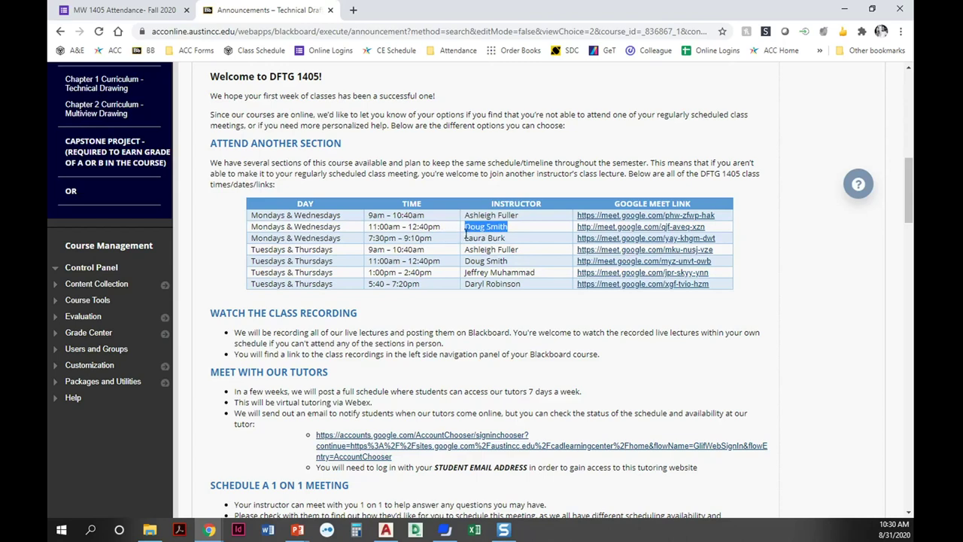
left_click_drag(465, 261, 509, 261)
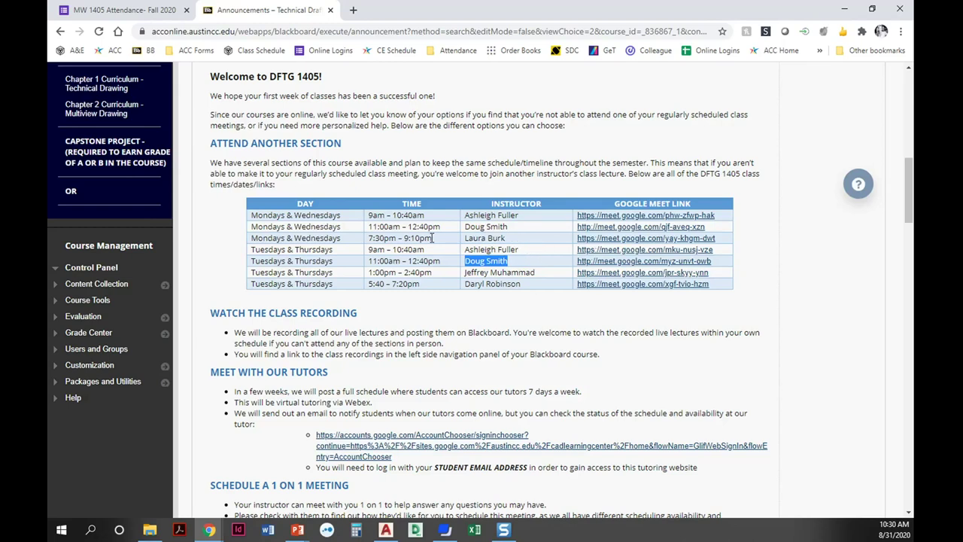
left_click_drag(432, 238, 369, 239)
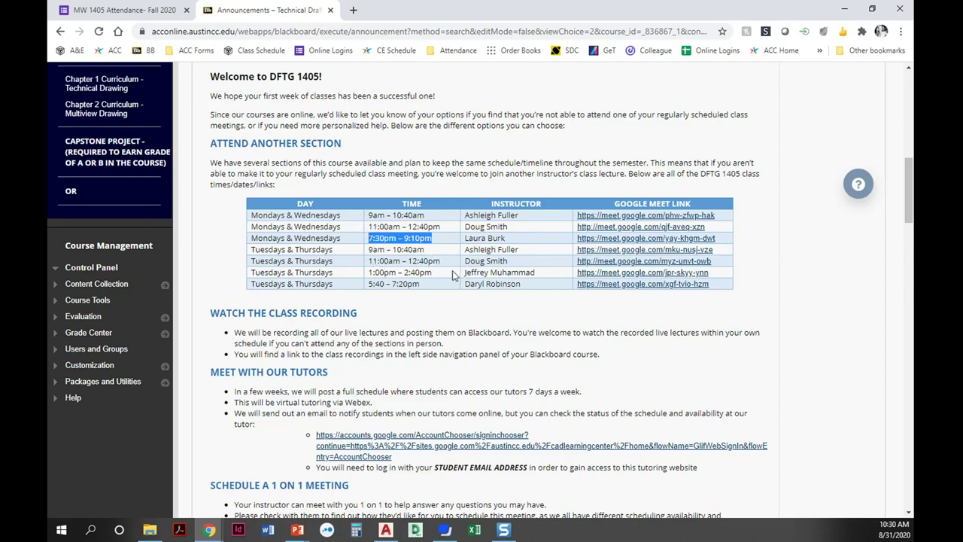
left_click_drag(442, 272, 369, 273)
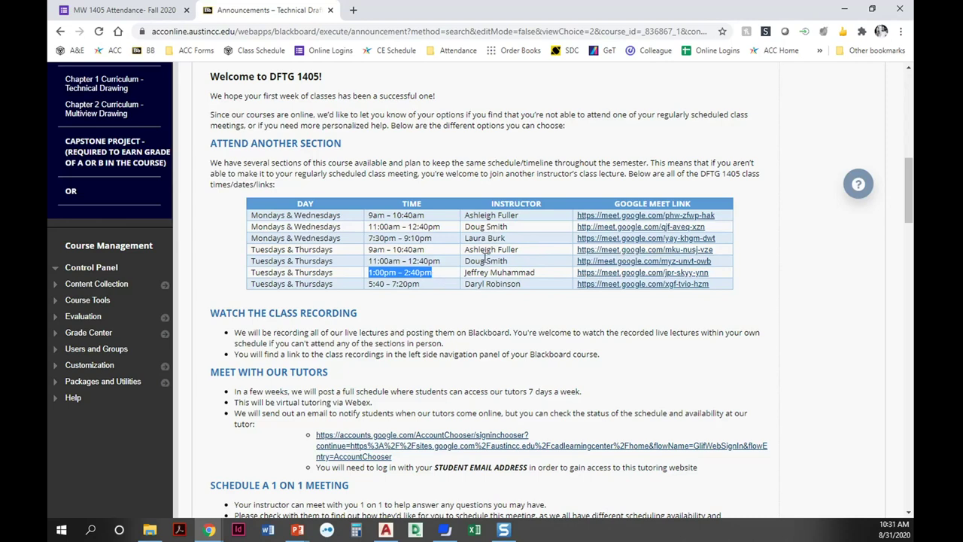
left_click(433, 284)
left_click_drag(433, 284, 369, 282)
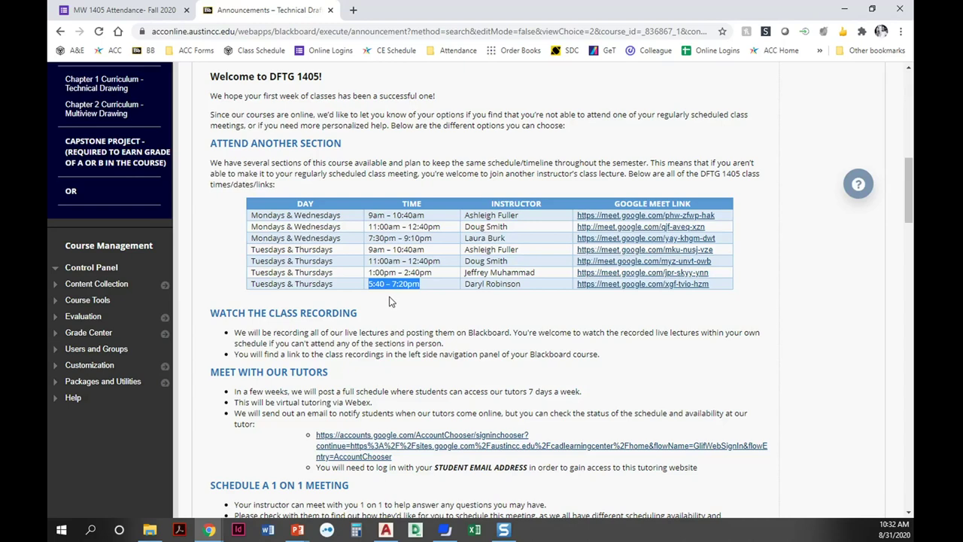
- Clear the highlight on the 5:40 – 7:20pm time and scroll through the page
left_click(425, 301)
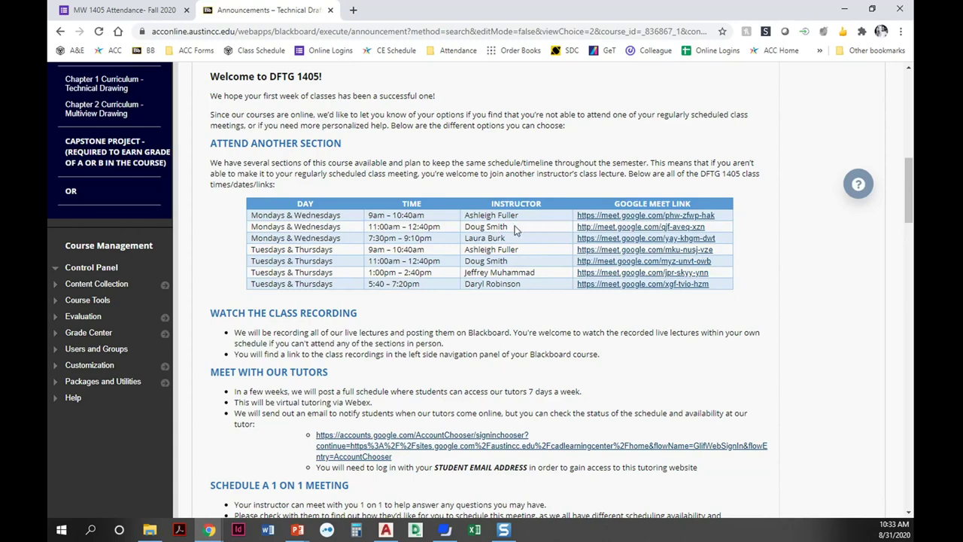
scroll(492, 307, "up", 1)
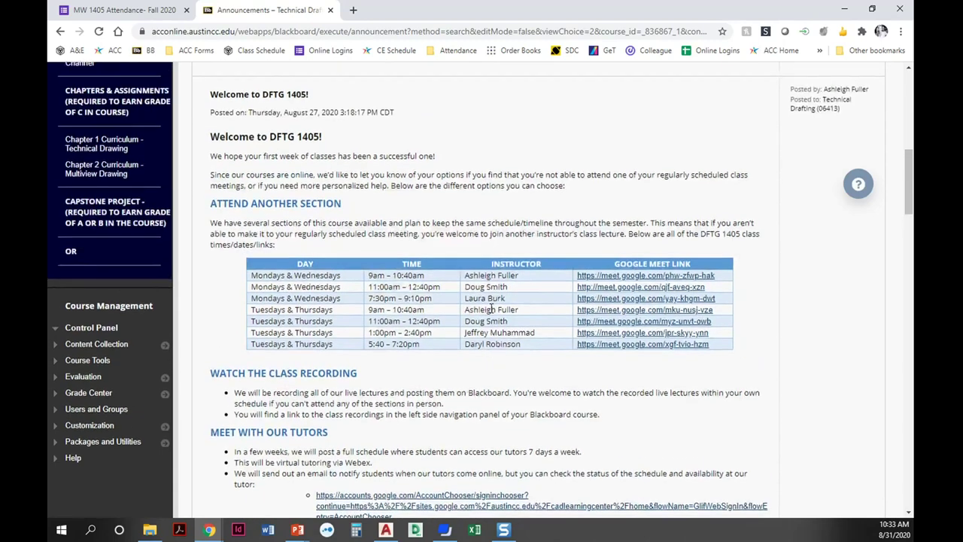
scroll(491, 309, "down", 1)
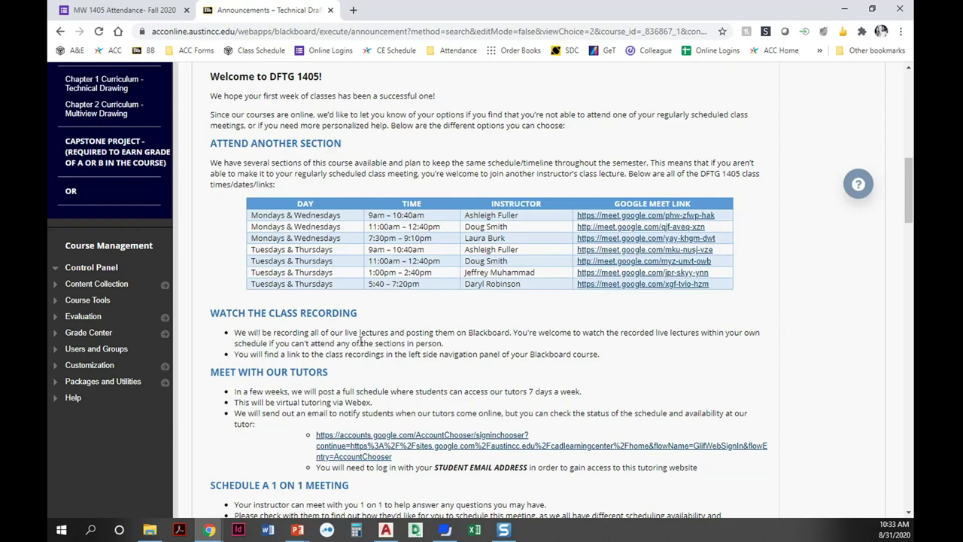
scroll(354, 335, "down", 1)
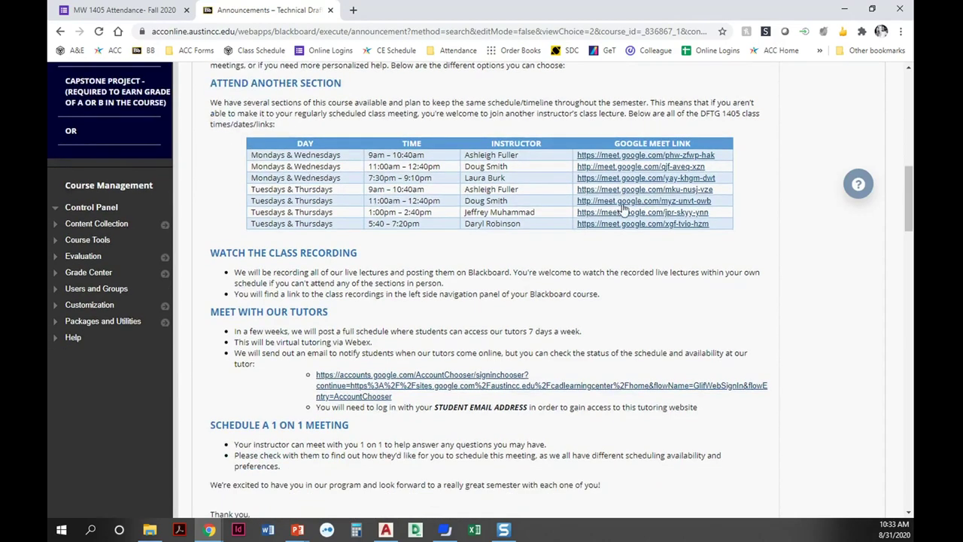
scroll(320, 352, "down", 1)
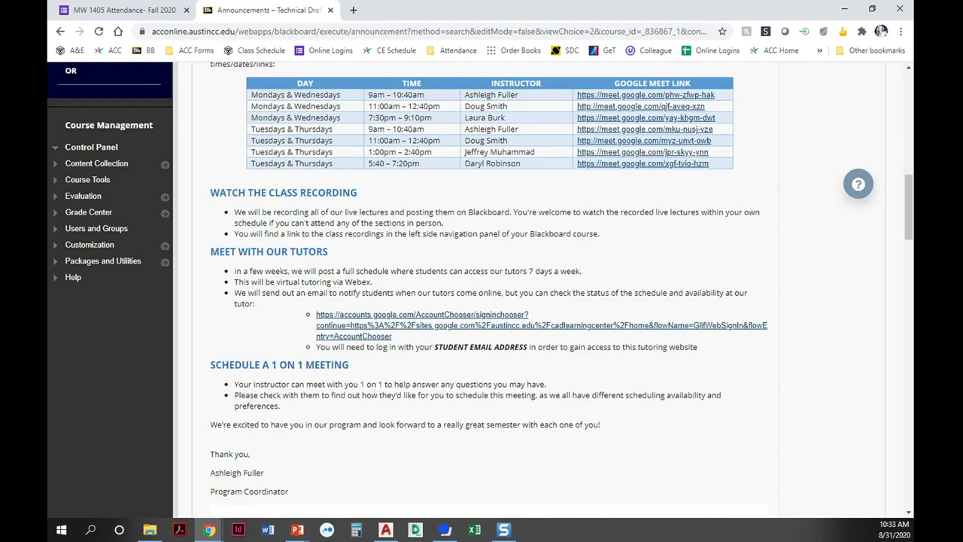
scroll(539, 336, "up", 2)
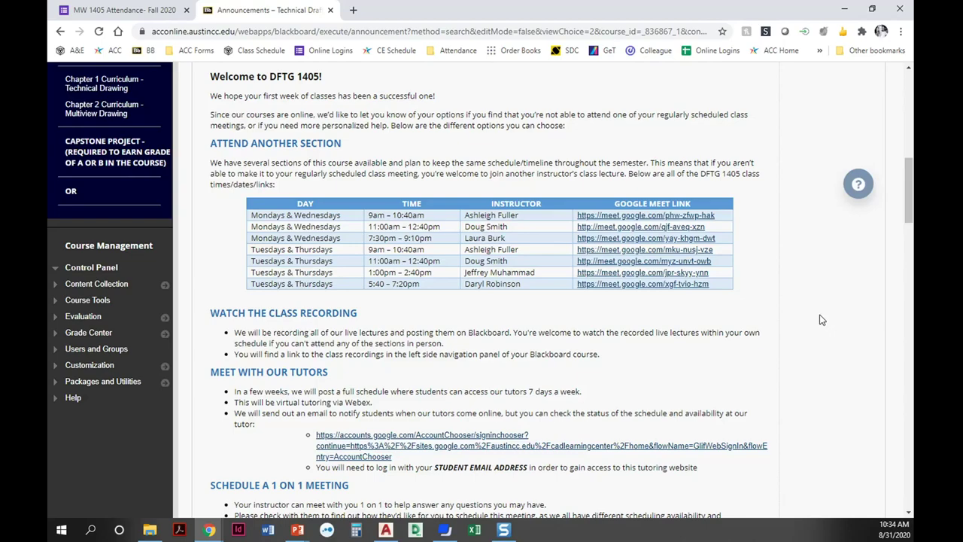
scroll(403, 366, "down", 3)
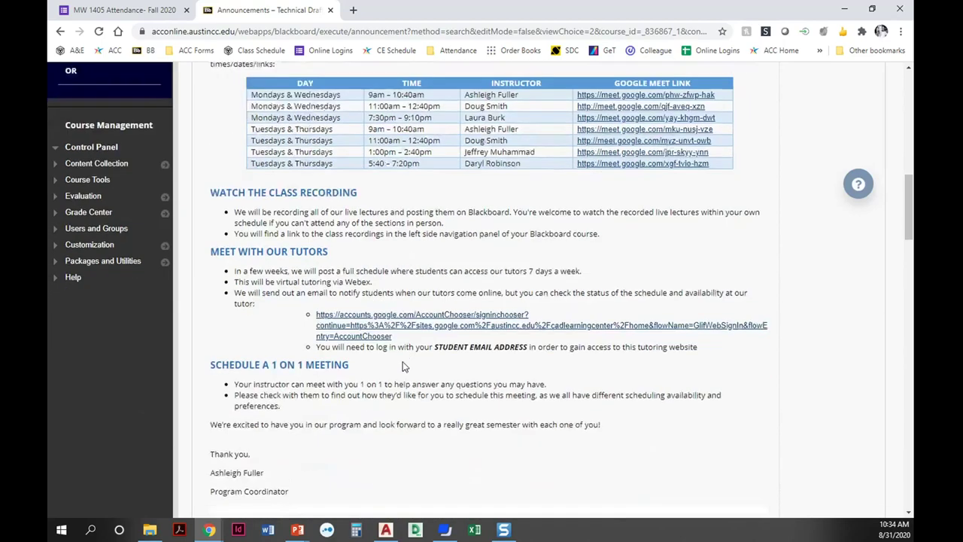
scroll(379, 356, "up", 3)
scroll(378, 356, "up", 1)
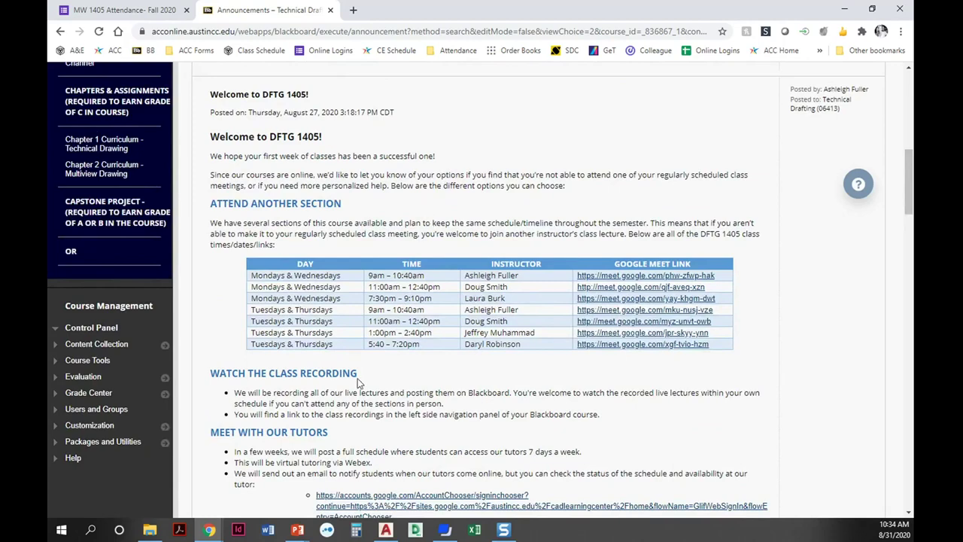
scroll(357, 382, "up", 1)
scroll(348, 392, "down", 1)
scroll(804, 121, "up", 5)
scroll(804, 121, "up", 3)
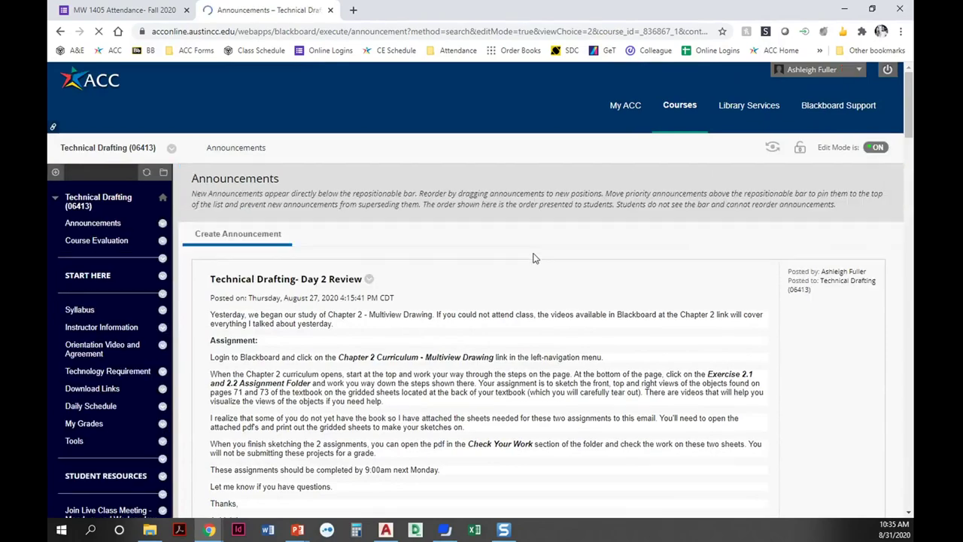
scroll(339, 275, "down", 3)
scroll(253, 284, "down", 3)
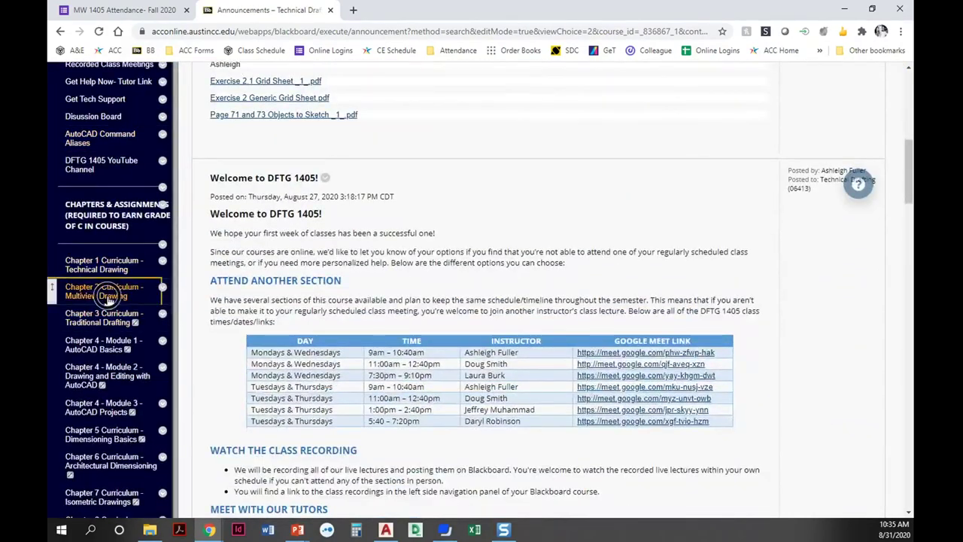
- Go to the Chapter 2 Curriculum - Multiview Drawing page and open the Exercises 2.3 - 2.4 folder's options
left_click(101, 292)
scroll(441, 296, "down", 8)
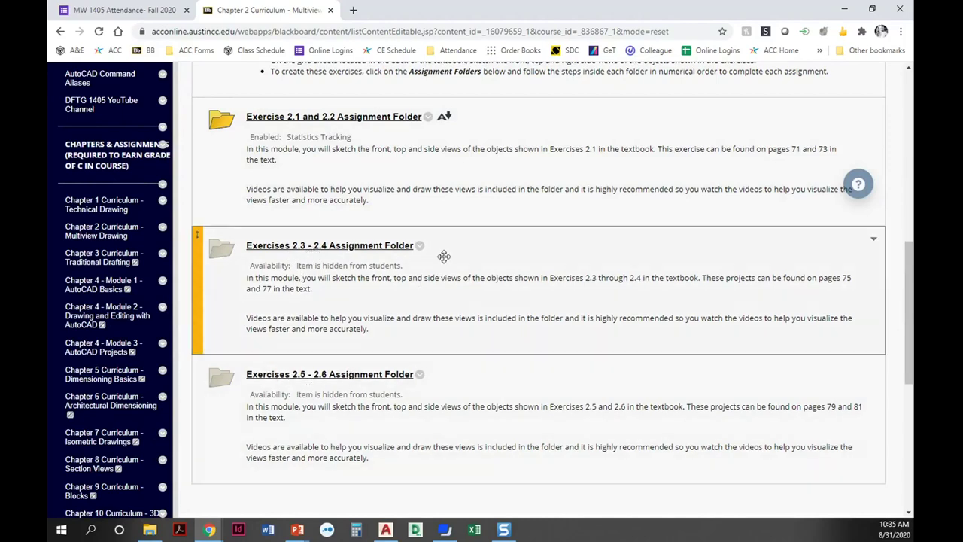
left_click(420, 246)
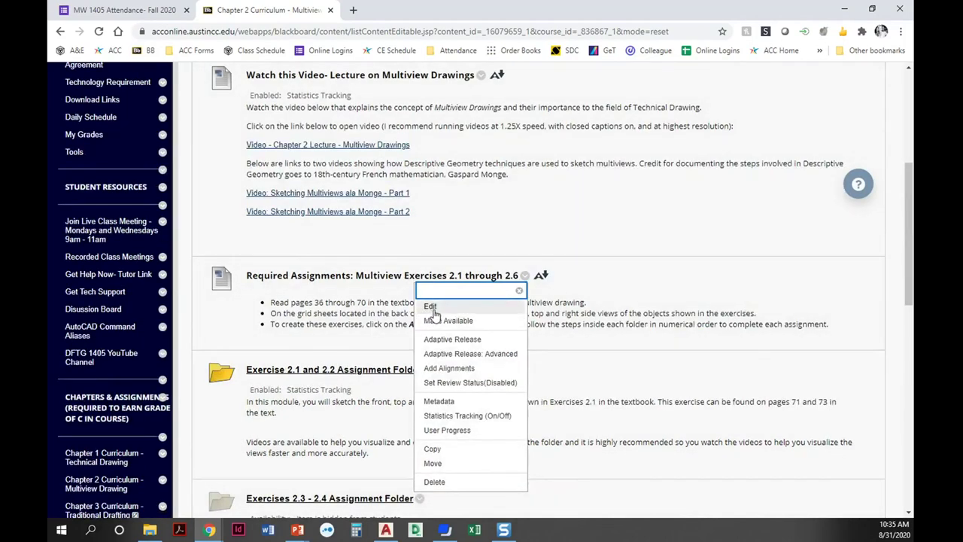
- Choose Make Available so students can see the Exercises 2.3 - 2.4 Assignment Folder
left_click(458, 321)
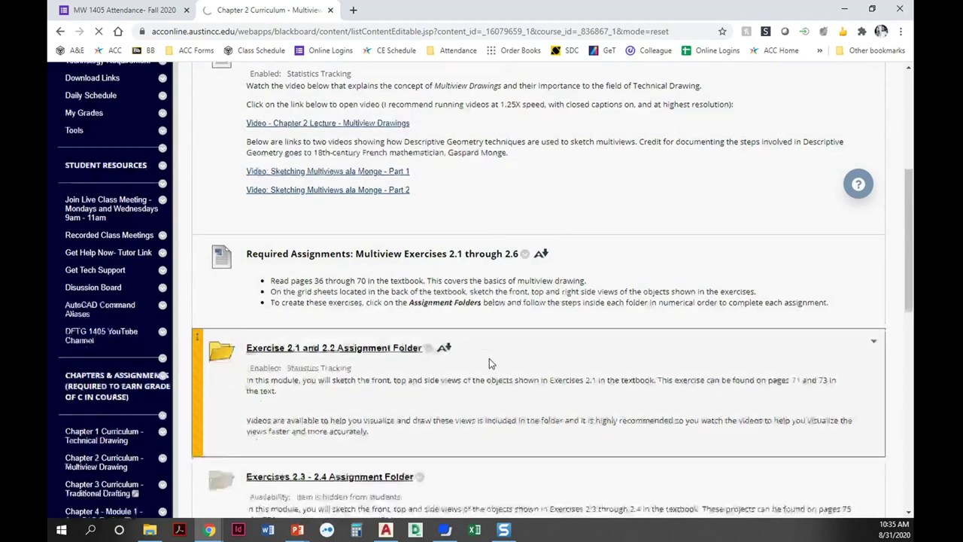
scroll(489, 358, "down", 5)
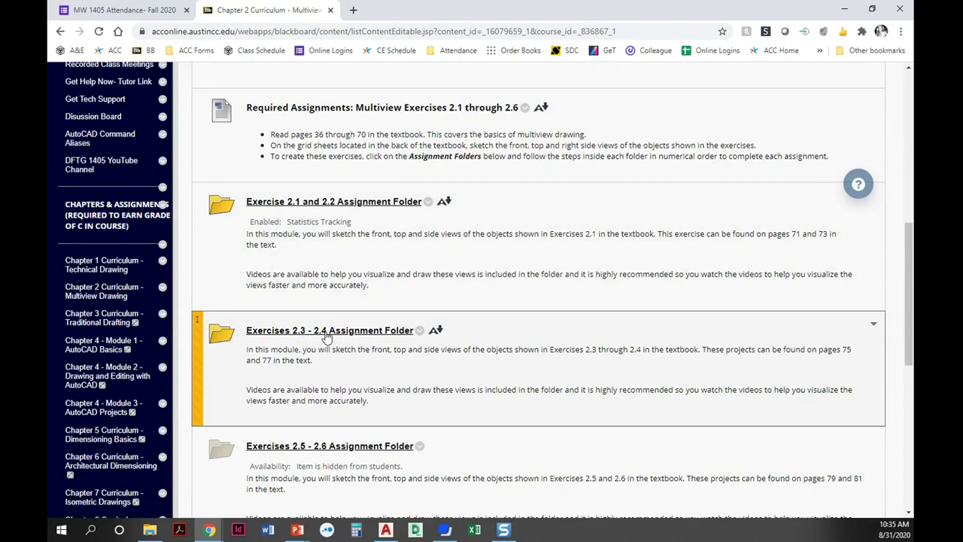
scroll(331, 339, "down", 3)
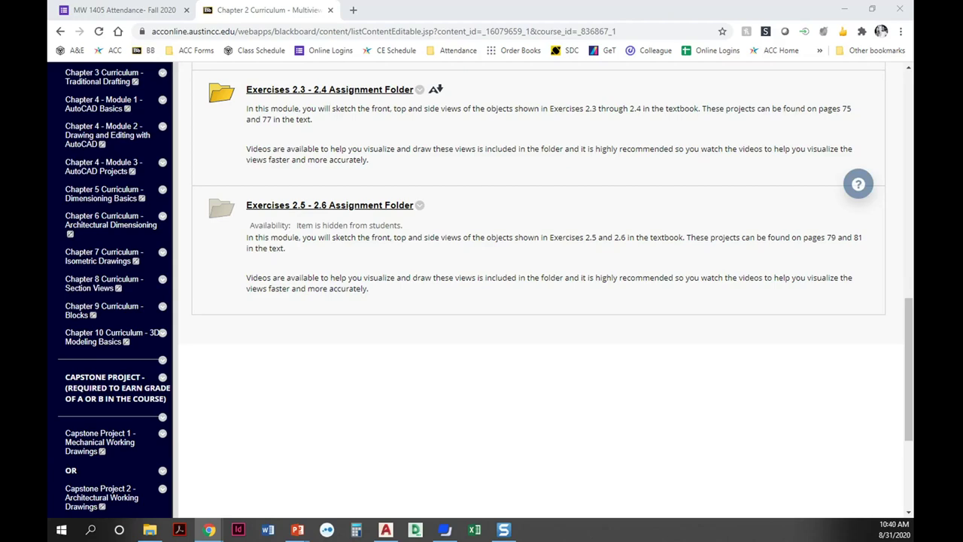
- Scroll back up the Chapter 2 Curriculum - Multiview Drawing page
scroll(129, 350, "up", 3)
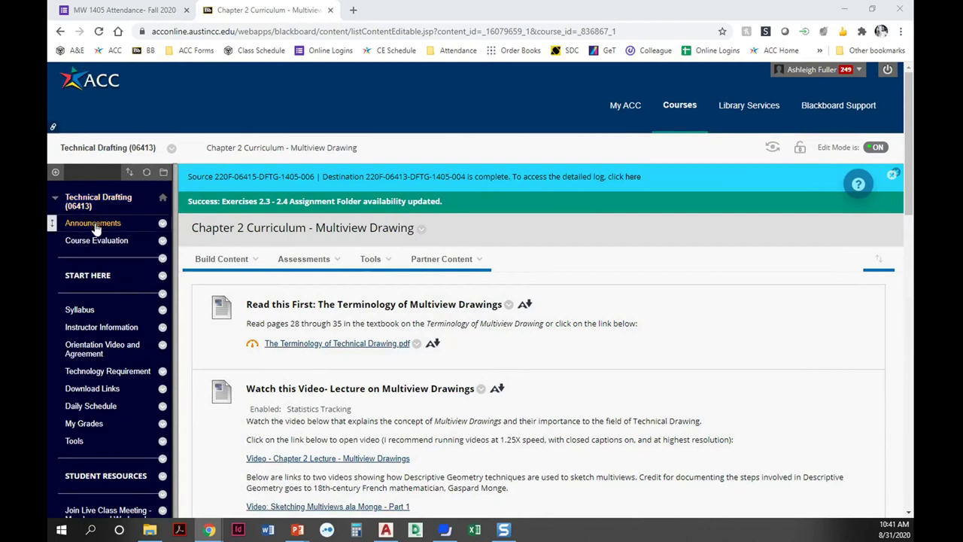
- Turn Edit Mode off and scroll through the Announcements posts as students see them
left_click(98, 228)
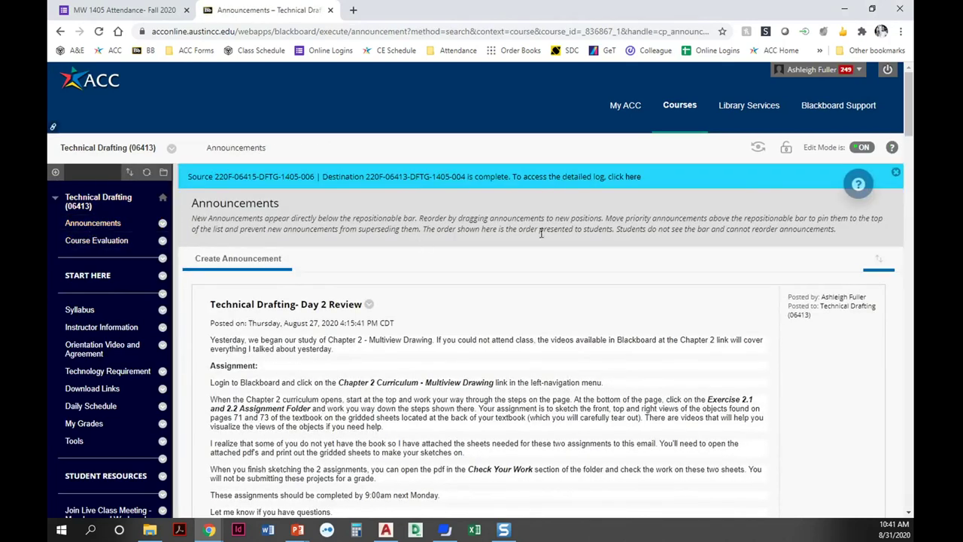
left_click(863, 146)
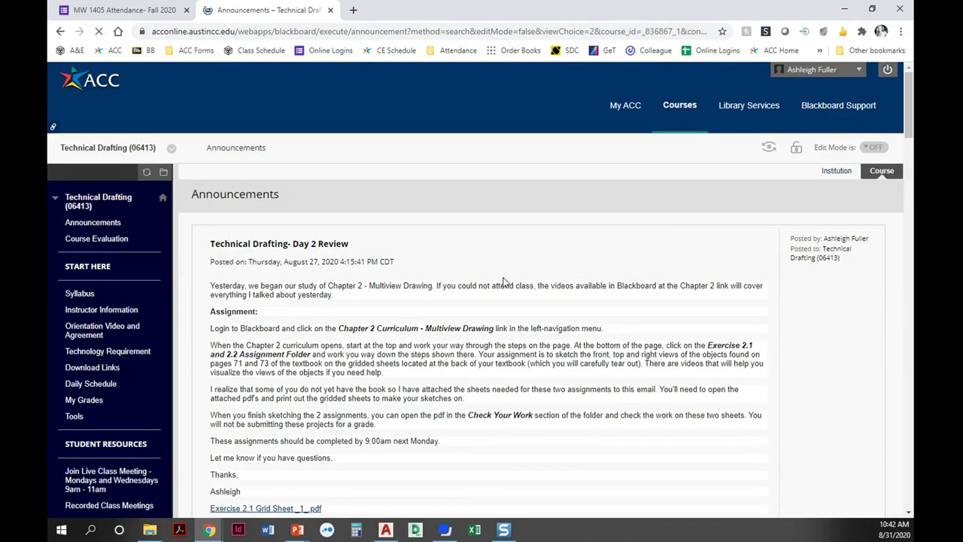
left_click(94, 224)
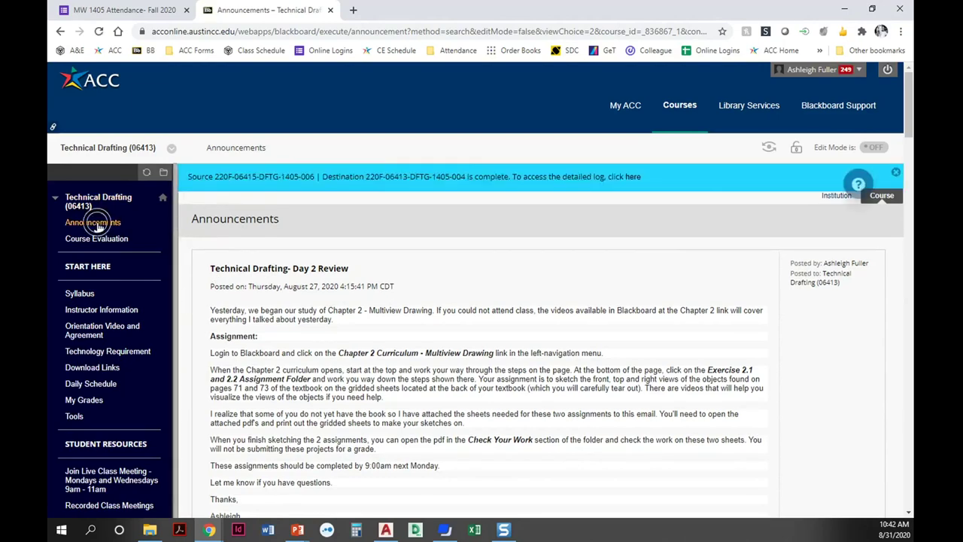
scroll(365, 265, "down", 1)
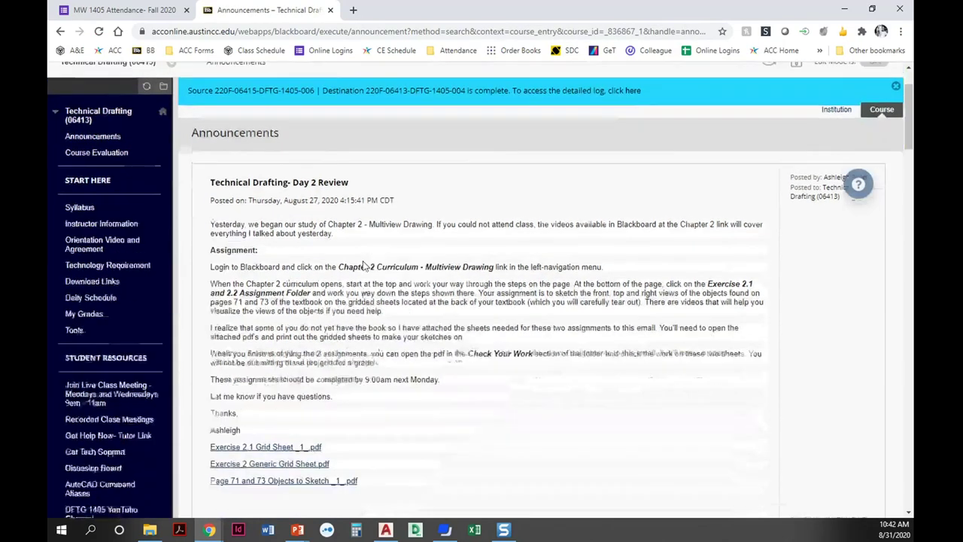
scroll(360, 260, "down", 2)
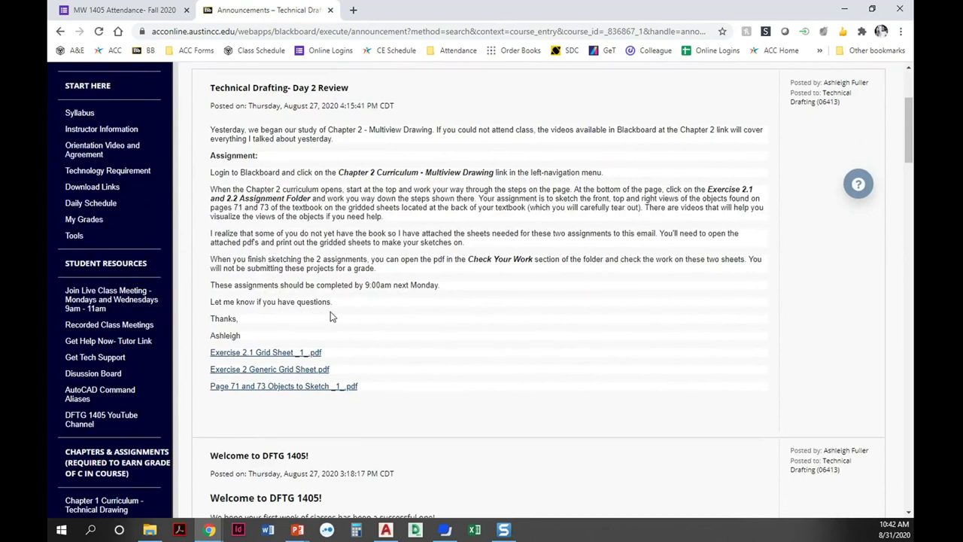
scroll(426, 318, "down", 5)
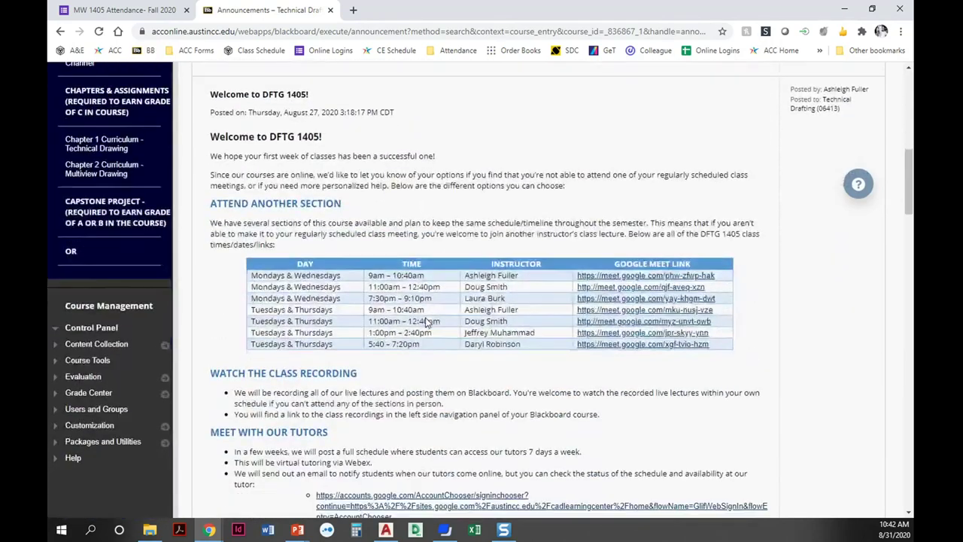
scroll(426, 318, "up", 1)
scroll(316, 226, "down", 1)
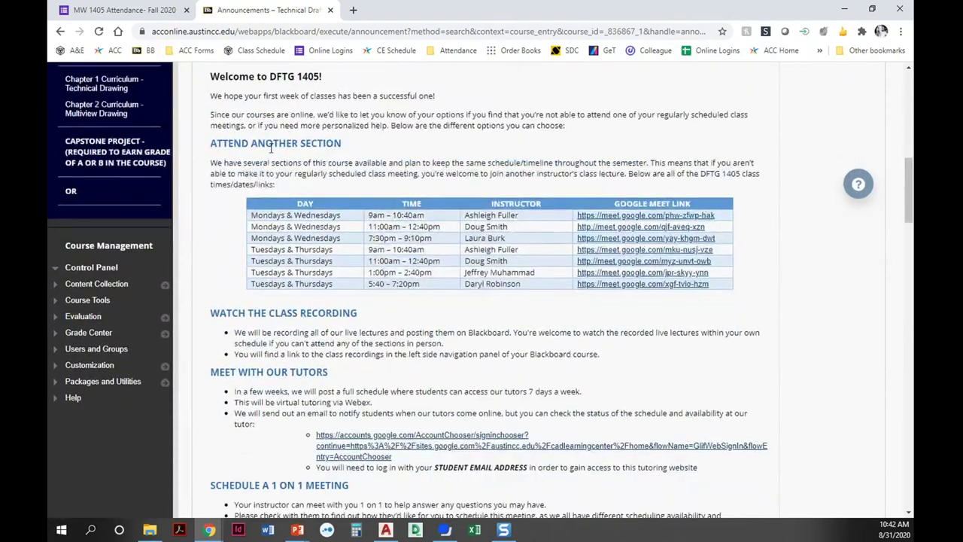